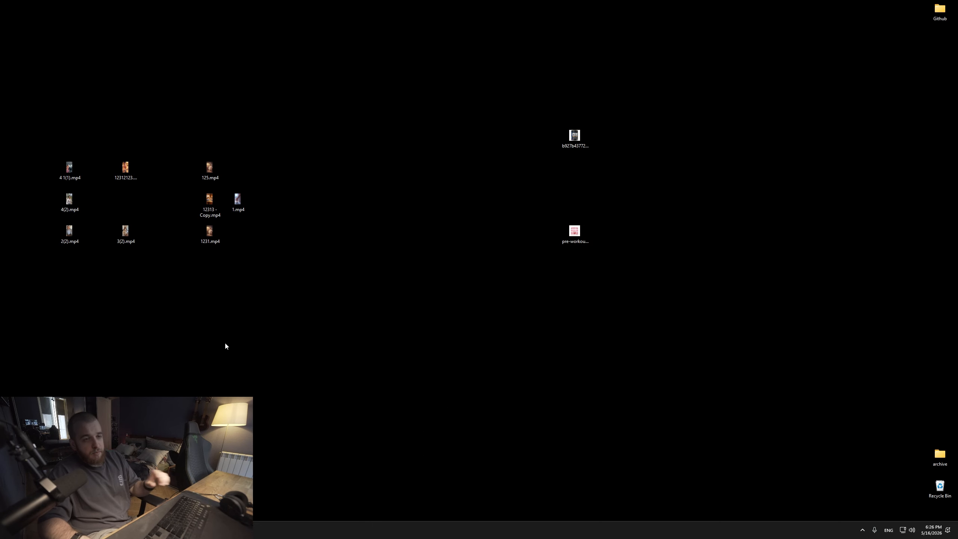
# Open the pre-workout product image from the desktop to view it.
pyautogui.doubleClick(567, 137)
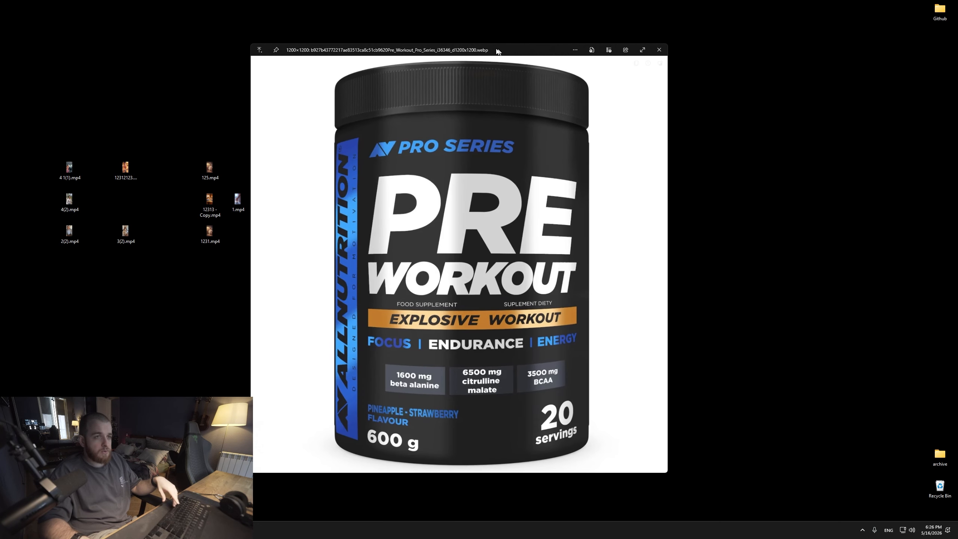
pyautogui.press('Right')
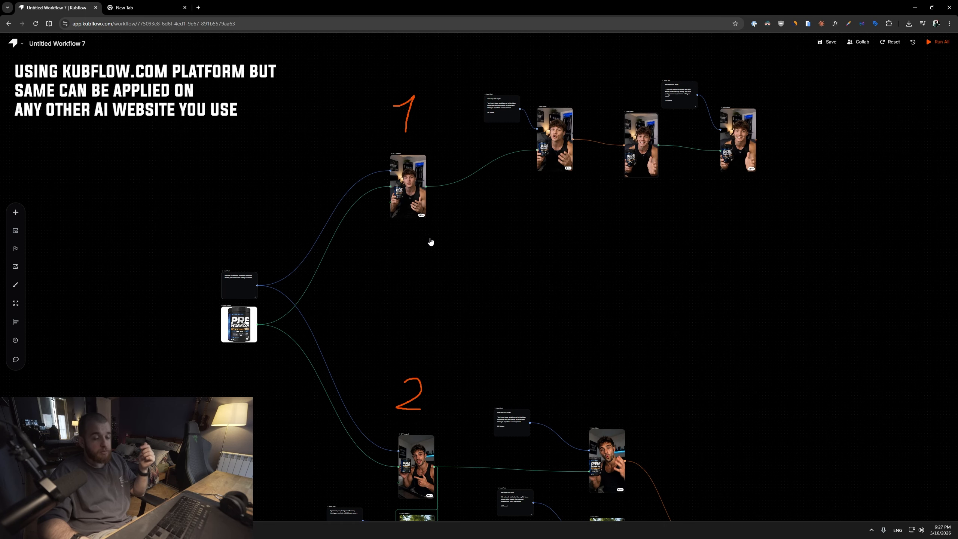
# Examine the first workflow branch, from the prompt and product image inputs through the GPT Image node to the video nodes.
pyautogui.moveTo(430, 242); pyautogui.dragTo(411, 302)
pyautogui.moveTo(520, 329); pyautogui.dragTo(479, 260)
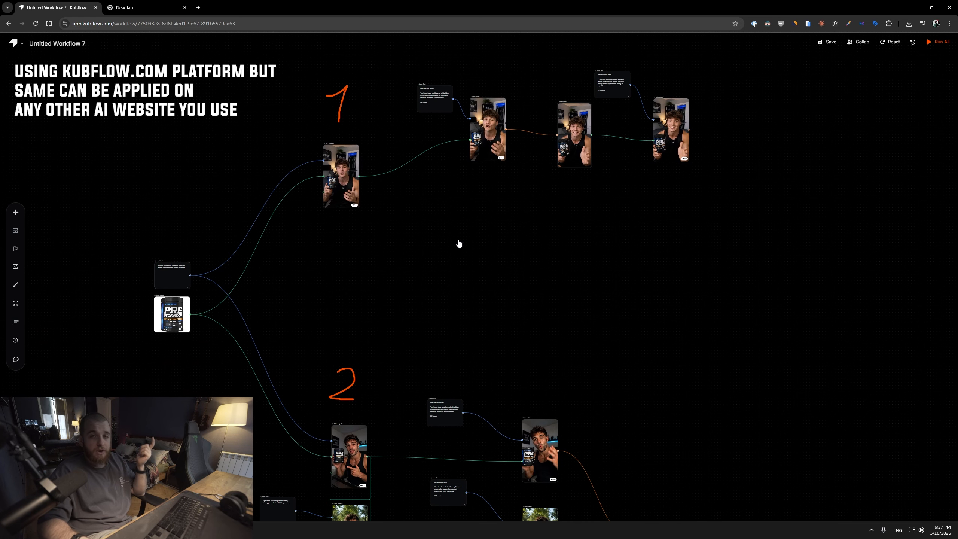
pyautogui.moveTo(442, 265); pyautogui.dragTo(430, 283)
pyautogui.scroll(6, 424, 277)
pyautogui.moveTo(113, 151); pyautogui.dragTo(436, 272)
pyautogui.scroll(1, 943, 194)
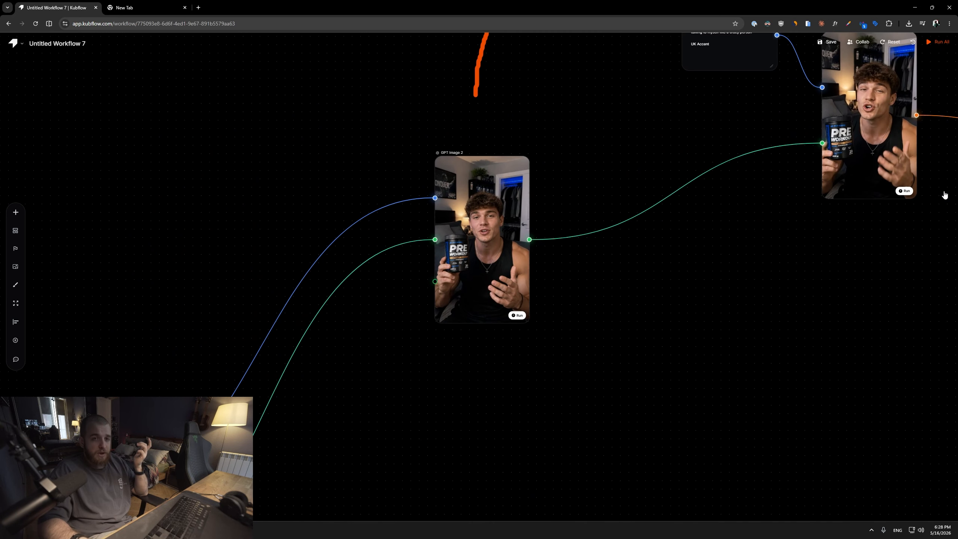
pyautogui.scroll(-3, 928, 197)
pyautogui.moveTo(559, 249); pyautogui.dragTo(302, 302)
pyautogui.moveTo(200, 238); pyautogui.dragTo(436, 134)
pyautogui.scroll(1, 436, 134)
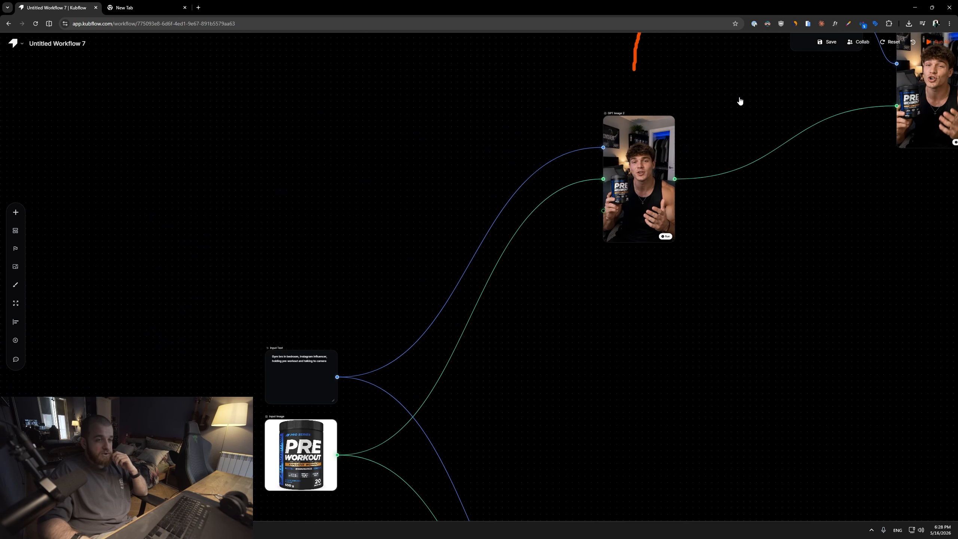
pyautogui.scroll(4, 644, 111)
pyautogui.scroll(2, 678, 189)
pyautogui.moveTo(254, 272); pyautogui.dragTo(557, 104)
pyautogui.moveTo(340, 283); pyautogui.dragTo(686, 49)
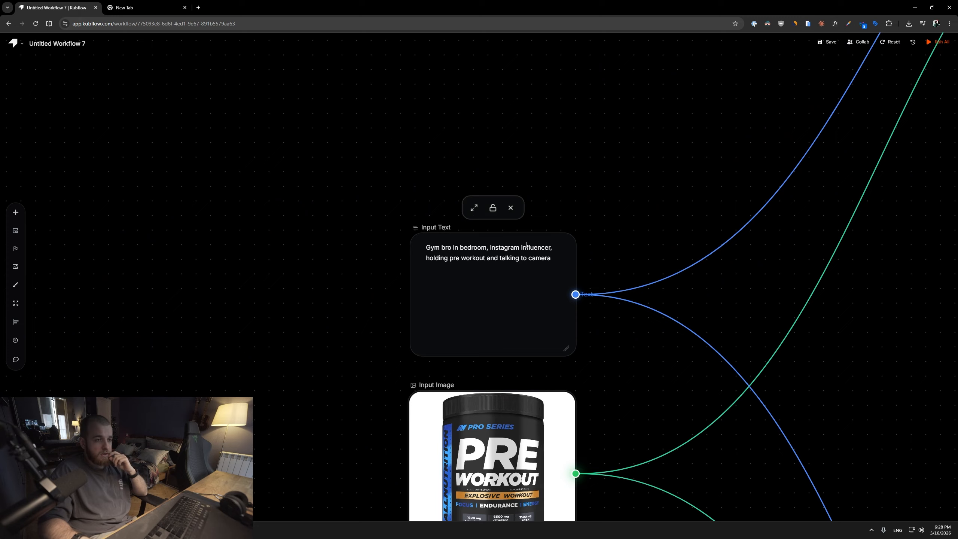
# Read the Input Text prompt describing the gym bro holding pre workout and talking to camera.
pyautogui.moveTo(541, 248); pyautogui.dragTo(424, 221)
pyautogui.moveTo(313, 224); pyautogui.dragTo(436, 233)
pyautogui.moveTo(504, 207); pyautogui.dragTo(553, 216)
pyautogui.scroll(-2, 553, 216)
pyautogui.scroll(2, 553, 217)
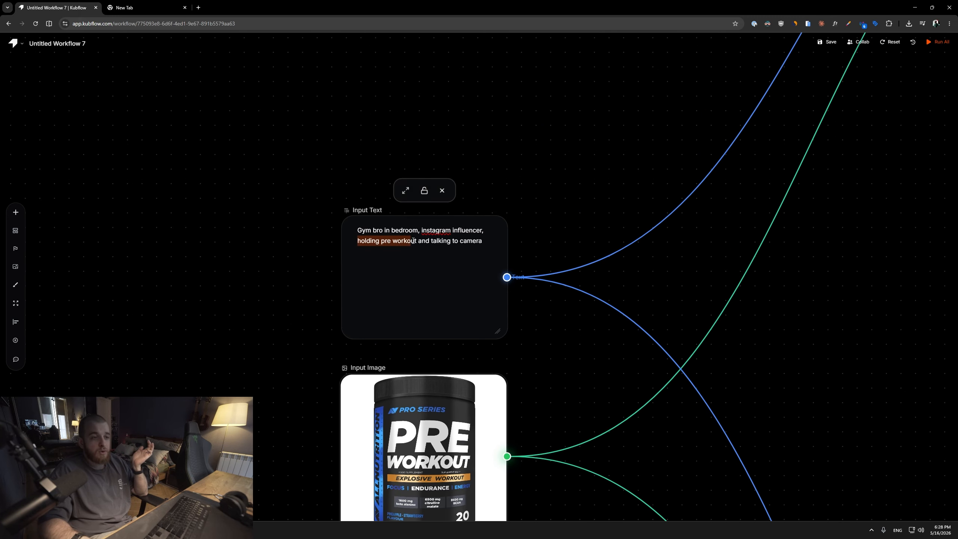
pyautogui.moveTo(608, 67); pyautogui.dragTo(404, 398)
pyautogui.scroll(-5, 404, 398)
pyautogui.moveTo(920, 133); pyautogui.dragTo(325, 242)
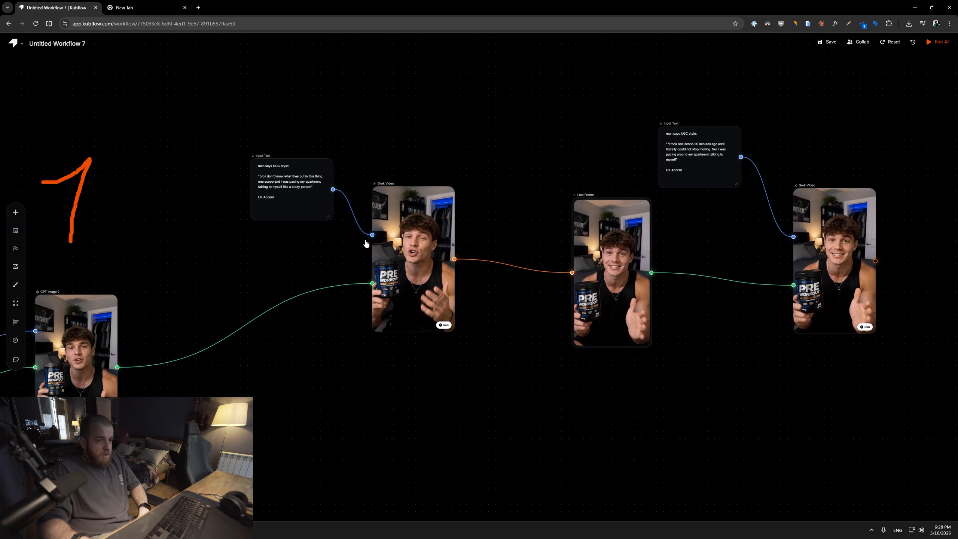
# Read the UGC-style speech prompt feeding the first Grok Video node.
pyautogui.scroll(5, 366, 241)
pyautogui.scroll(-2, 634, 203)
pyautogui.moveTo(617, 203); pyautogui.dragTo(650, 222)
pyautogui.moveTo(110, 455); pyautogui.dragTo(297, 406)
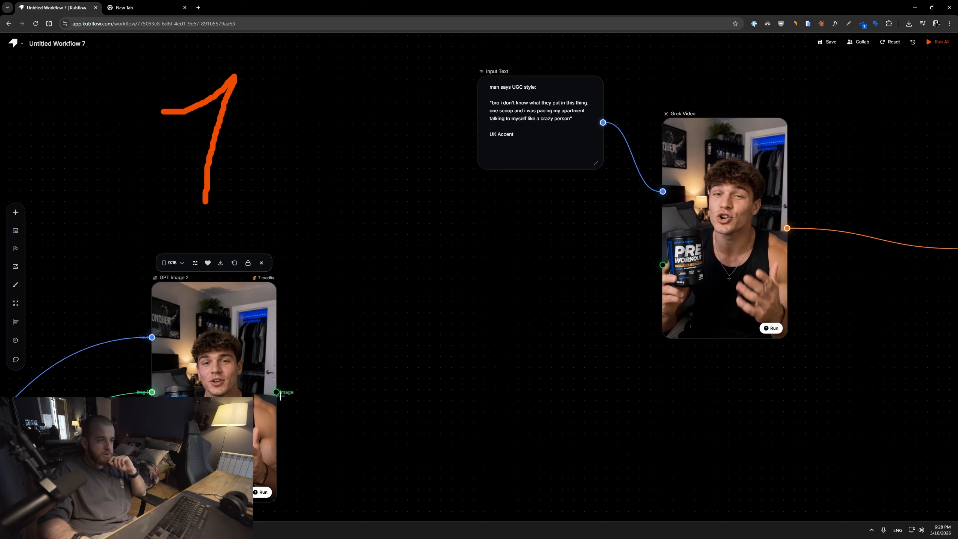
pyautogui.moveTo(276, 392); pyautogui.dragTo(662, 265)
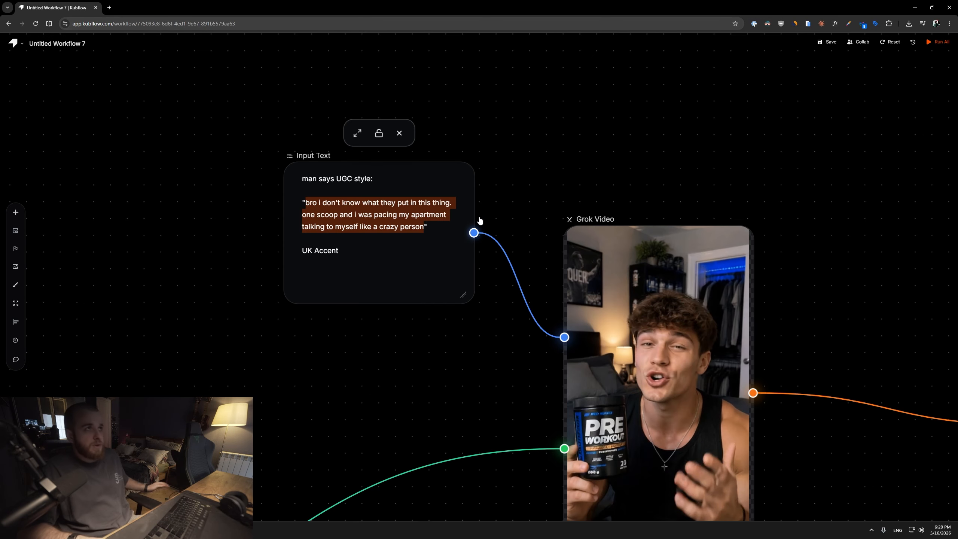
pyautogui.click(525, 127)
pyautogui.scroll(-2, 586, 183)
pyautogui.moveTo(585, 183); pyautogui.dragTo(511, 126)
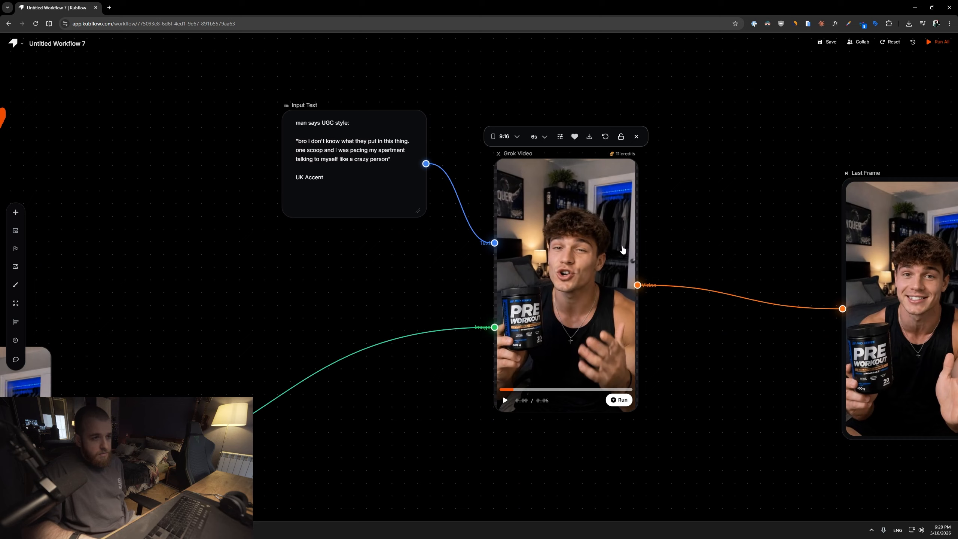
# Play the first Grok Video clip and review the Last Frame and second Grok Video nodes.
pyautogui.click(605, 251)
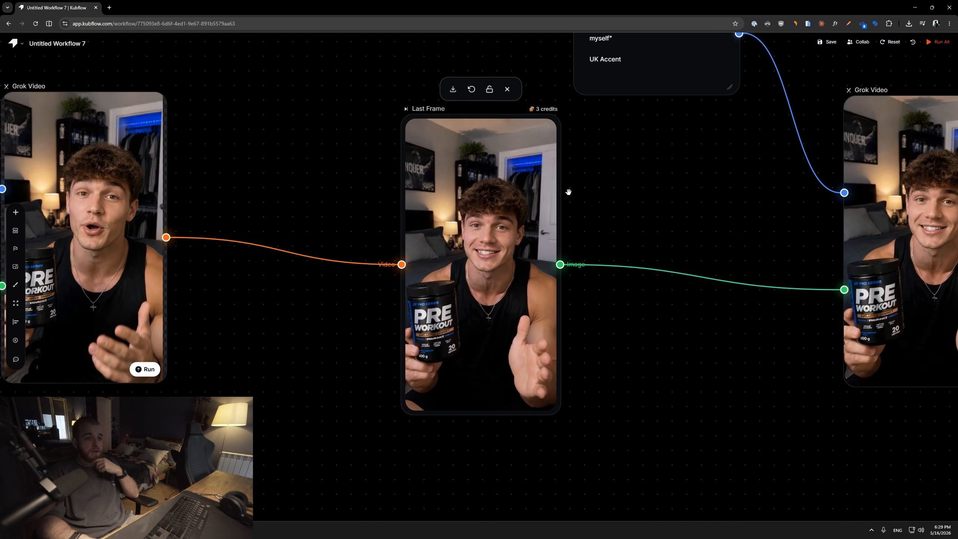
pyautogui.moveTo(634, 226); pyautogui.dragTo(488, 229)
pyautogui.scroll(-2, 488, 229)
pyautogui.moveTo(554, 239); pyautogui.dragTo(507, 245)
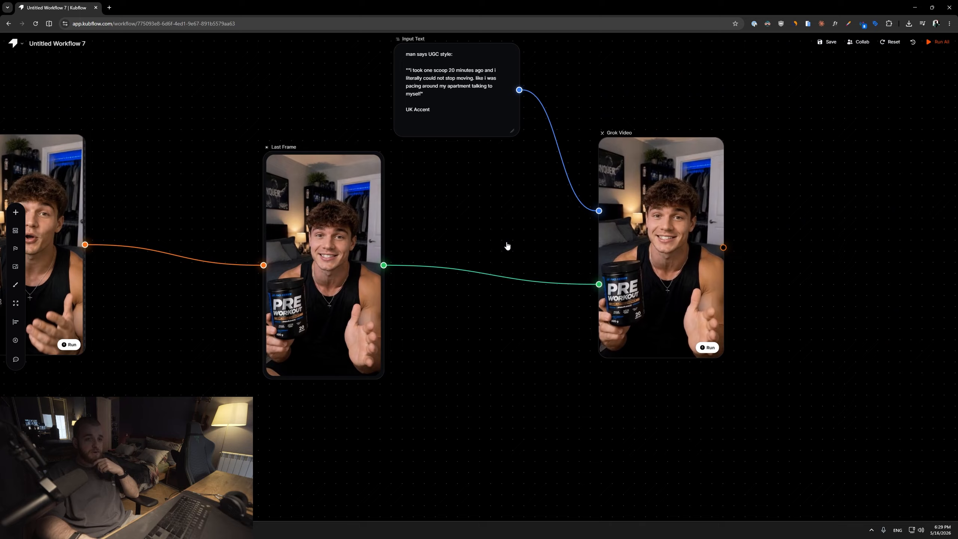
pyautogui.moveTo(769, 235); pyautogui.dragTo(688, 249)
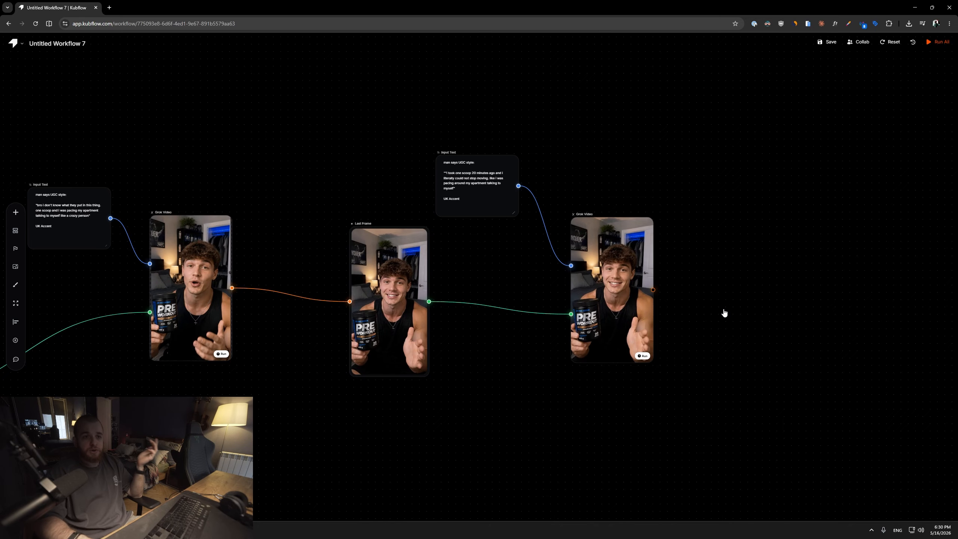
pyautogui.scroll(-1, 739, 318)
pyautogui.moveTo(757, 330); pyautogui.dragTo(663, 321)
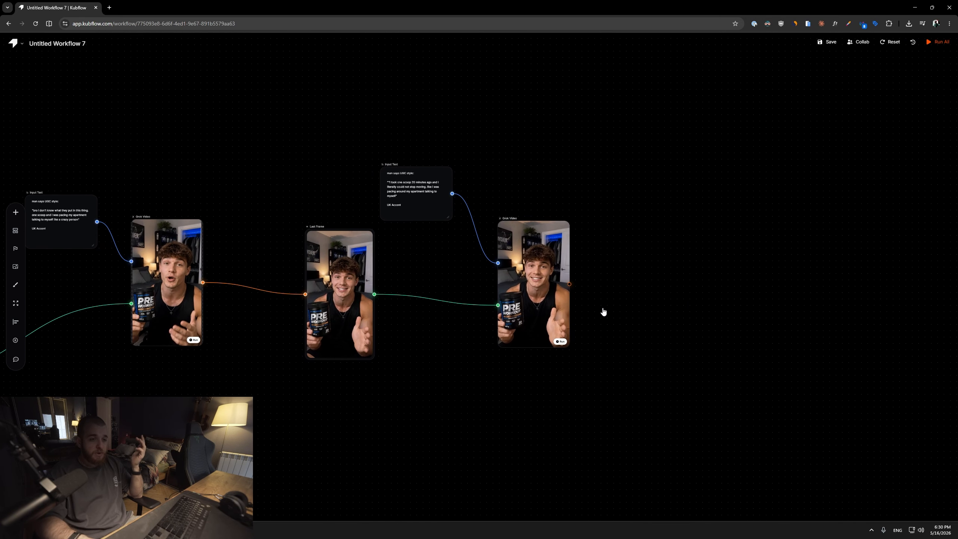
# Add a Stitch Videos node to the canvas beside the second Grok Video node.
pyautogui.rightClick(603, 312)
pyautogui.moveTo(694, 427)
pyautogui.click(738, 331)
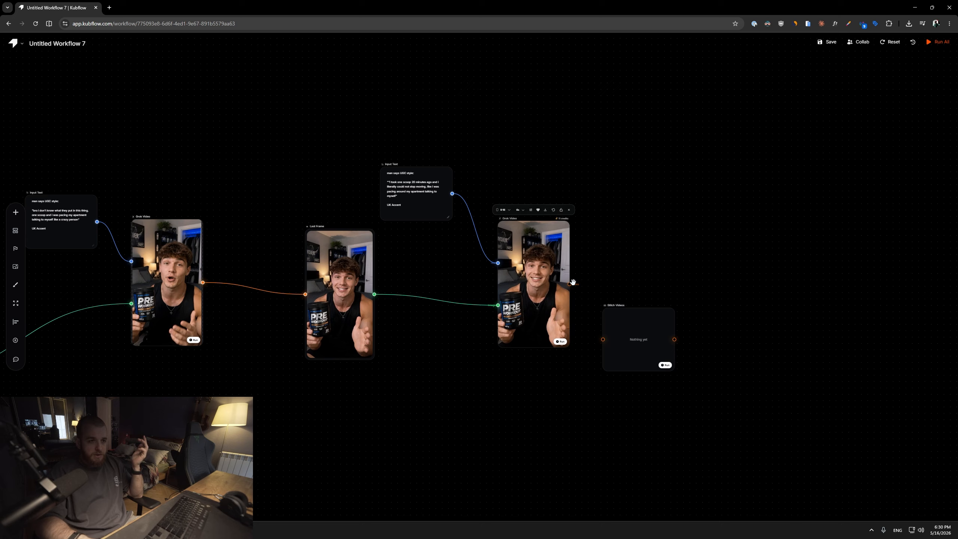
# Connect the video outputs of both Grok Video nodes to the Stitch Videos node's inputs.
pyautogui.moveTo(607, 341); pyautogui.dragTo(647, 406)
pyautogui.moveTo(730, 311); pyautogui.dragTo(608, 279)
pyautogui.moveTo(546, 381); pyautogui.dragTo(626, 393)
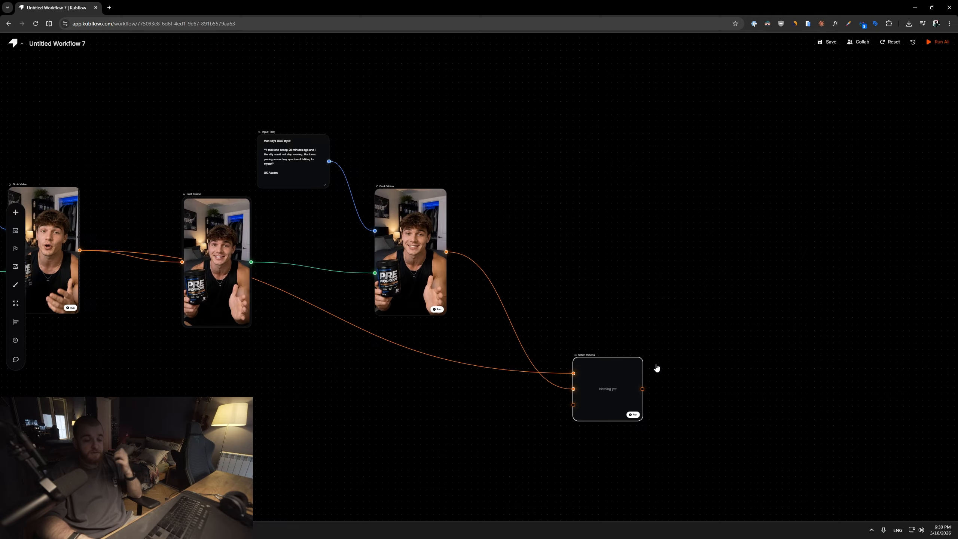
# Run the Stitch Videos node.
pyautogui.scroll(3, 657, 368)
pyautogui.click(620, 415)
pyautogui.scroll(-4, 638, 358)
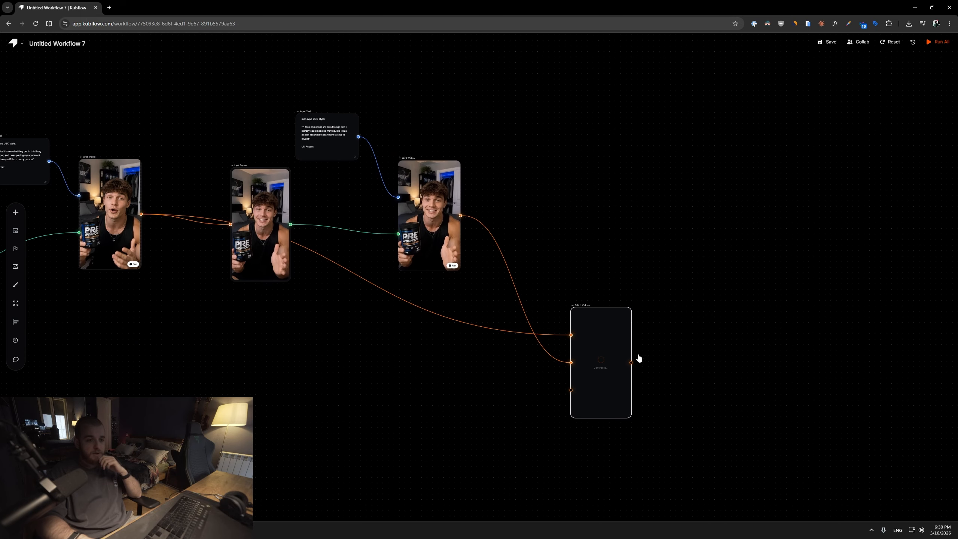
# Review the stitching node and move over to the second workflow branch.
pyautogui.moveTo(606, 327); pyautogui.dragTo(601, 283)
pyautogui.scroll(5, 608, 250)
pyautogui.scroll(-6, 485, 419)
pyautogui.moveTo(408, 417); pyautogui.dragTo(518, 351)
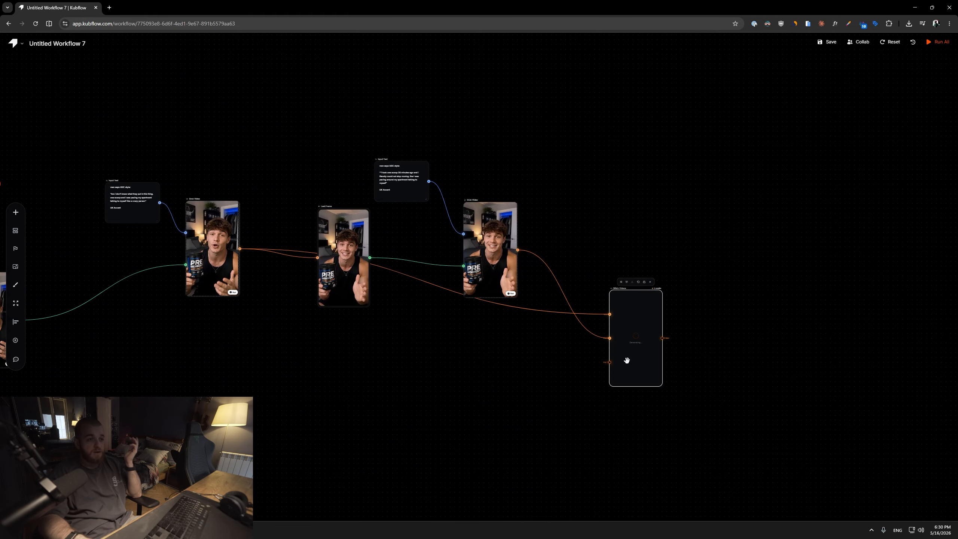
pyautogui.scroll(4, 641, 361)
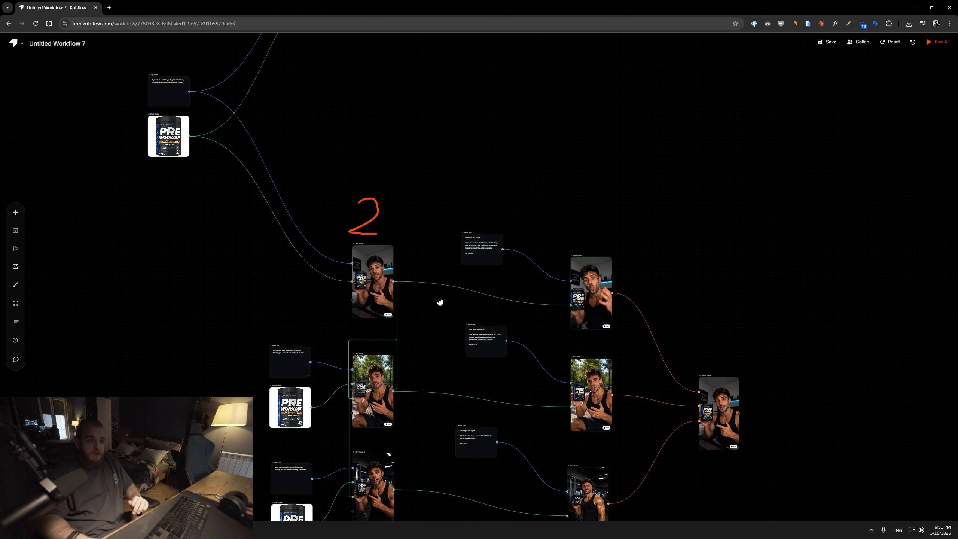
pyautogui.moveTo(440, 301); pyautogui.dragTo(464, 244)
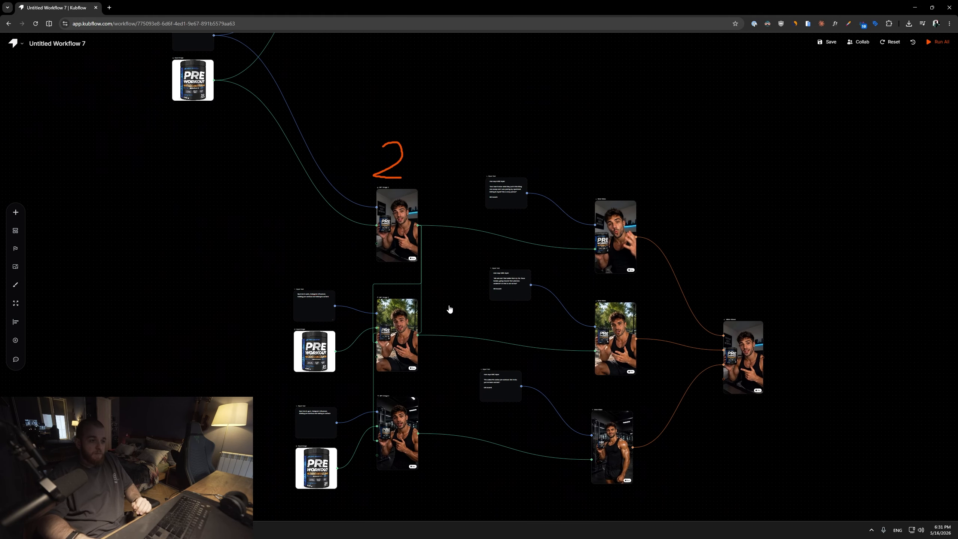
# Inspect the three GPT Image nodes of the second branch with their prompts and product images.
pyautogui.scroll(2, 450, 307)
pyautogui.moveTo(447, 330); pyautogui.dragTo(471, 244)
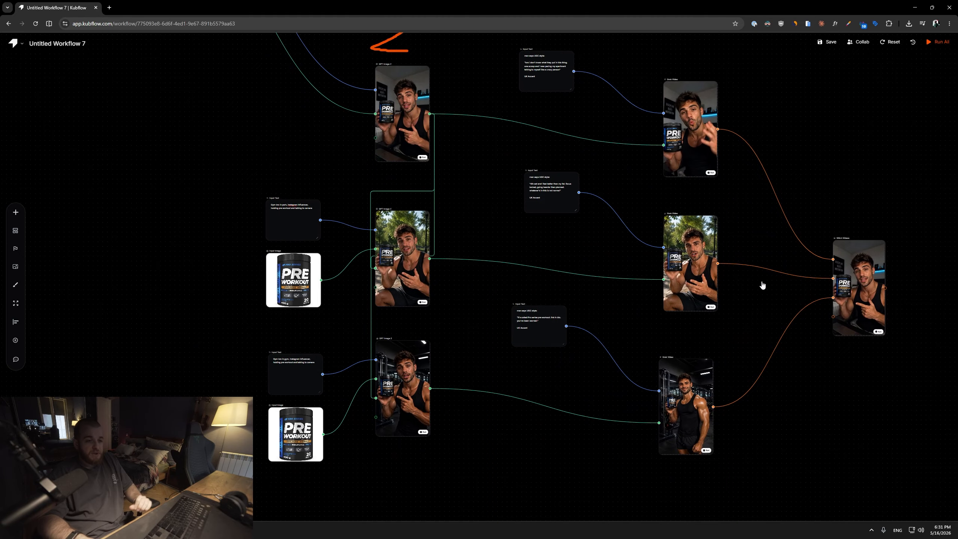
pyautogui.scroll(1, 521, 153)
pyautogui.moveTo(520, 152); pyautogui.dragTo(494, 192)
pyautogui.scroll(-2, 496, 192)
pyautogui.scroll(4, 550, 181)
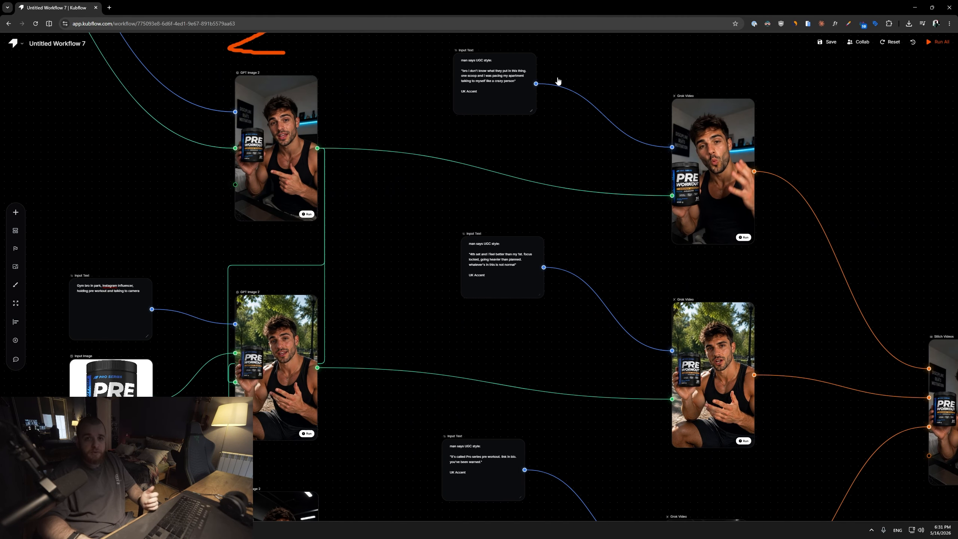
pyautogui.moveTo(291, 136); pyautogui.dragTo(525, 174)
pyautogui.scroll(4, 525, 174)
pyautogui.moveTo(533, 371); pyautogui.dragTo(571, 133)
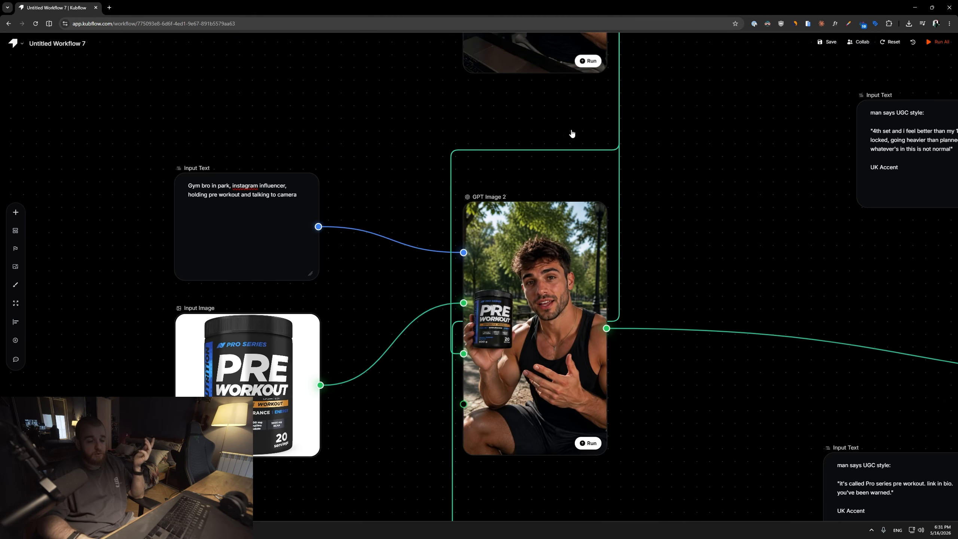
pyautogui.moveTo(605, 422); pyautogui.dragTo(568, 341)
pyautogui.scroll(-10, 568, 340)
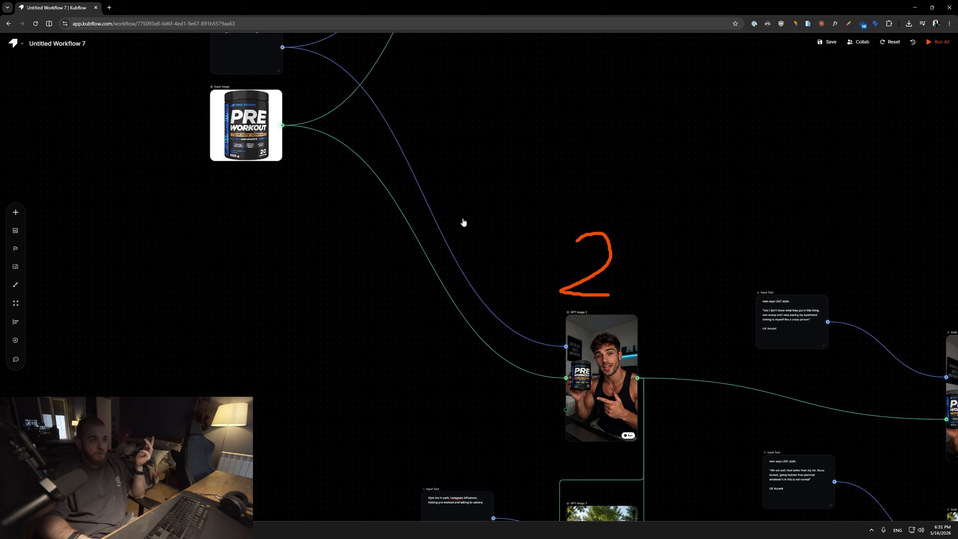
pyautogui.moveTo(493, 264); pyautogui.dragTo(453, 141)
pyautogui.scroll(6, 577, 236)
pyautogui.moveTo(578, 237)
pyautogui.mouseDown()
pyautogui.moveTo(556, 180)
pyautogui.moveTo(580, 230)
pyautogui.mouseUp()
pyautogui.scroll(-2, 595, 293)
pyautogui.moveTo(581, 450); pyautogui.dragTo(512, 349)
pyautogui.hotkey('ctrl', 'z')
pyautogui.hotkey('ctrl', 'z')
# Read the park-scene prompt of the second GPT Image node.
pyautogui.scroll(-2, 586, 367)
pyautogui.moveTo(631, 236); pyautogui.dragTo(635, 155)
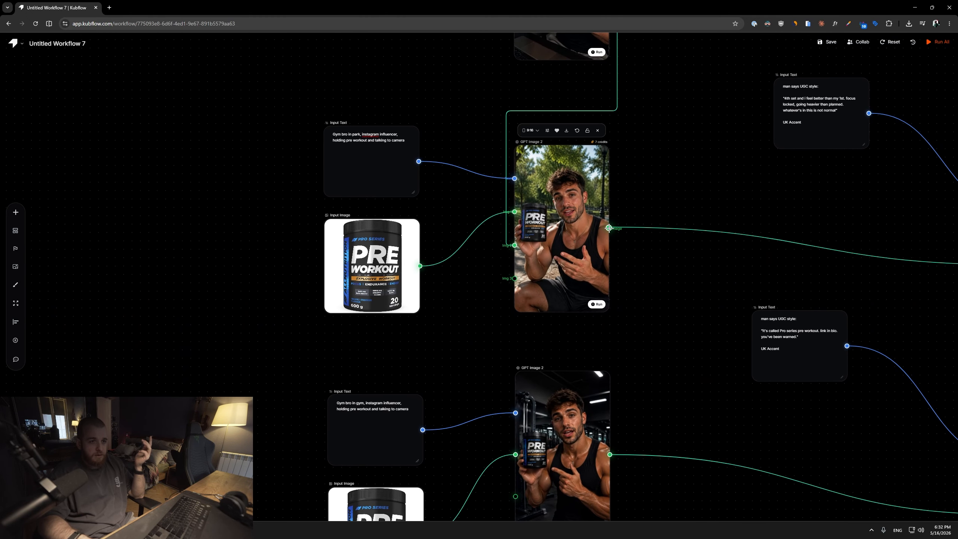
pyautogui.scroll(-3, 545, 327)
pyautogui.moveTo(586, 93); pyautogui.dragTo(524, 436)
pyautogui.scroll(9, 490, 217)
pyautogui.moveTo(196, 149); pyautogui.dragTo(273, 152)
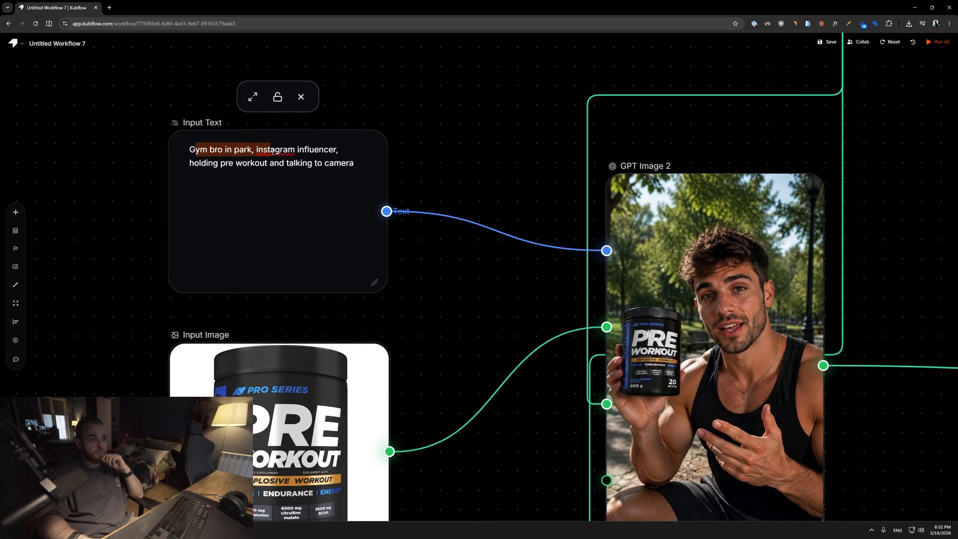
pyautogui.moveTo(190, 163); pyautogui.dragTo(198, 169)
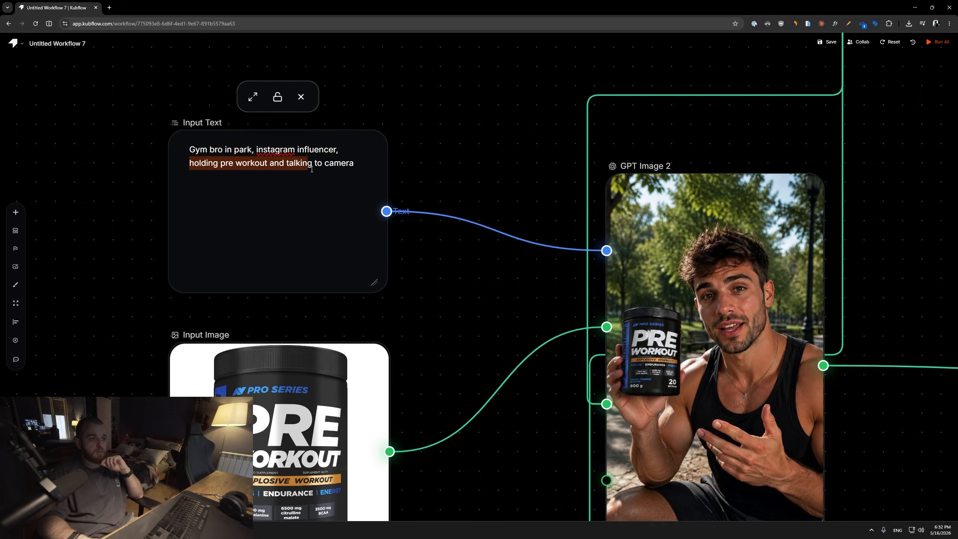
pyautogui.scroll(-4, 462, 207)
pyautogui.scroll(4, 449, 295)
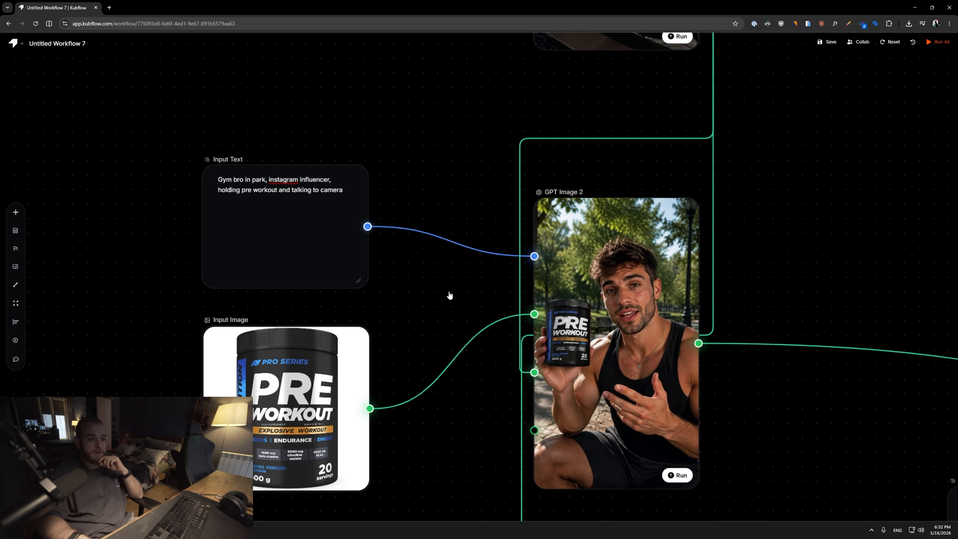
# Compare the bedroom, park and gym GPT Image nodes and their connections.
pyautogui.click(291, 403)
pyautogui.scroll(-1, 528, 113)
pyautogui.moveTo(532, 106); pyautogui.dragTo(417, 356)
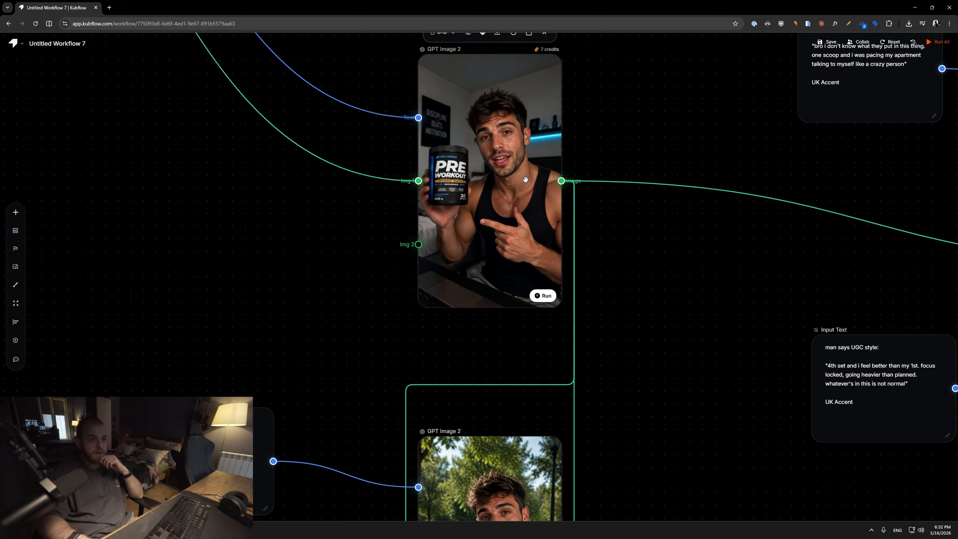
pyautogui.moveTo(592, 435); pyautogui.dragTo(586, 295)
pyautogui.scroll(-2, 585, 296)
pyautogui.moveTo(582, 154); pyautogui.dragTo(581, 188)
pyautogui.moveTo(534, 415); pyautogui.dragTo(549, 252)
pyautogui.scroll(5, 549, 252)
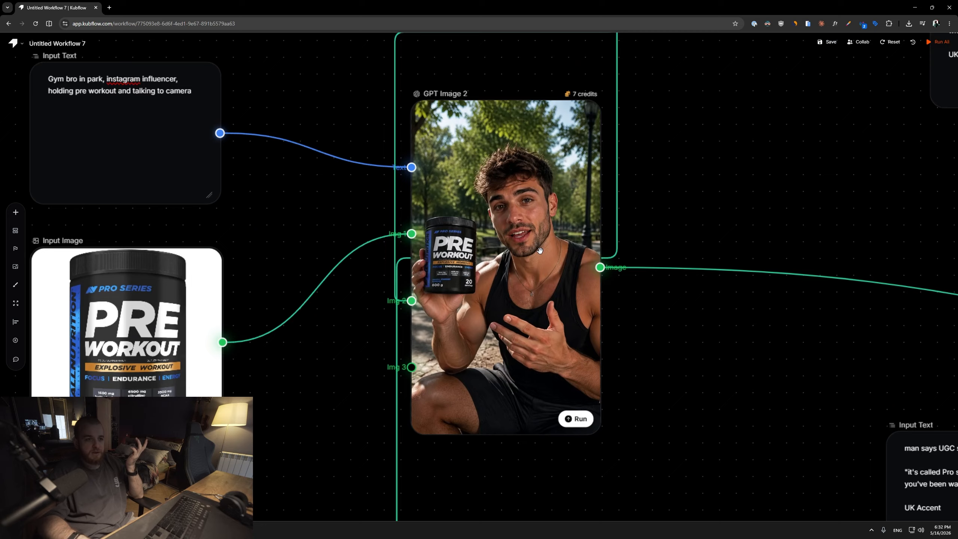
pyautogui.scroll(-8, 548, 252)
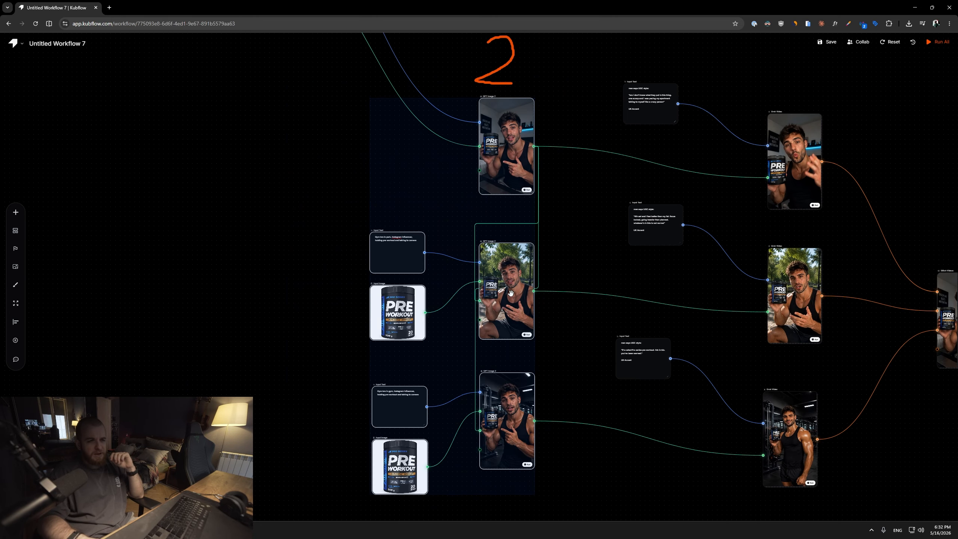
# Review the speech prompts, Grok Video nodes and Stitch Videos node of the second branch.
pyautogui.moveTo(494, 294); pyautogui.dragTo(496, 289)
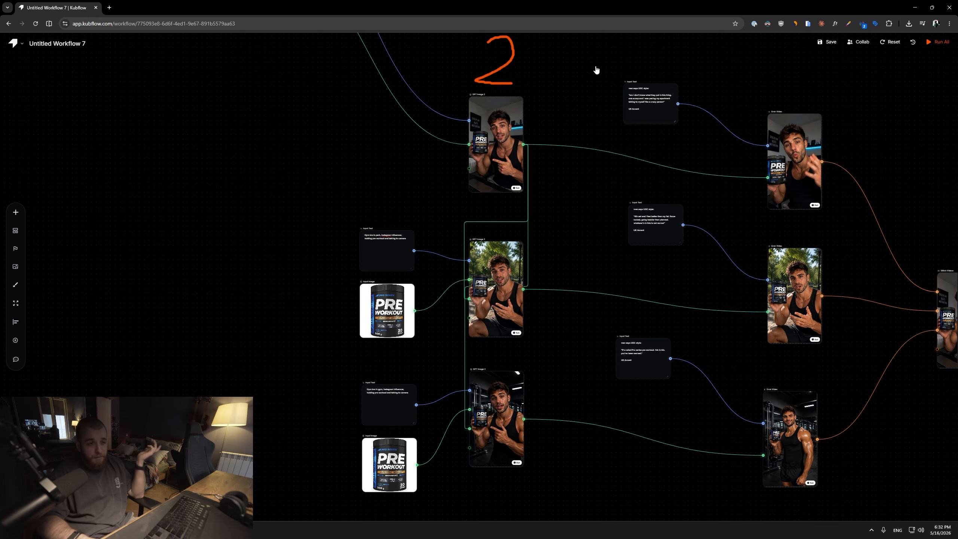
pyautogui.scroll(3, 603, 207)
pyautogui.moveTo(609, 203); pyautogui.dragTo(534, 148)
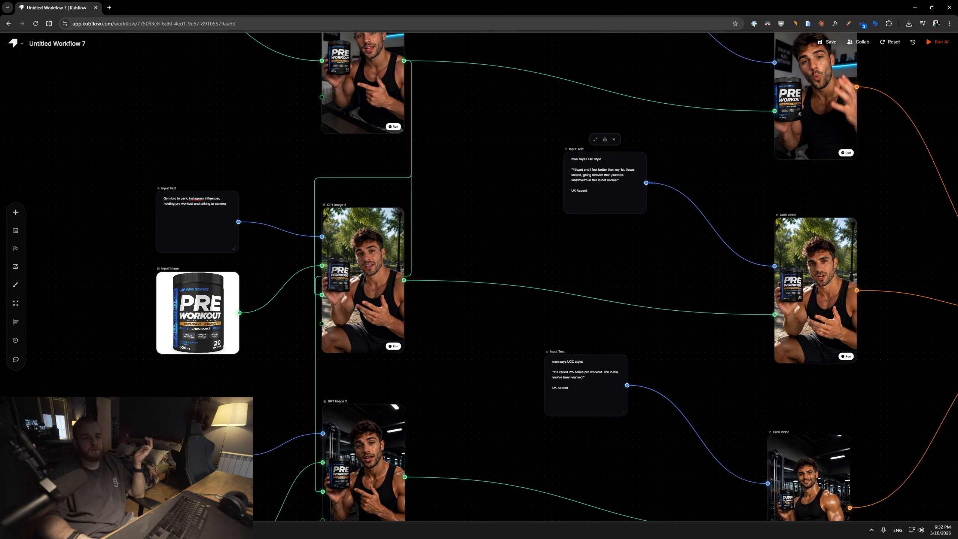
pyautogui.moveTo(660, 143); pyautogui.dragTo(544, 155)
pyautogui.scroll(-1, 604, 163)
pyautogui.moveTo(604, 164); pyautogui.dragTo(432, 195)
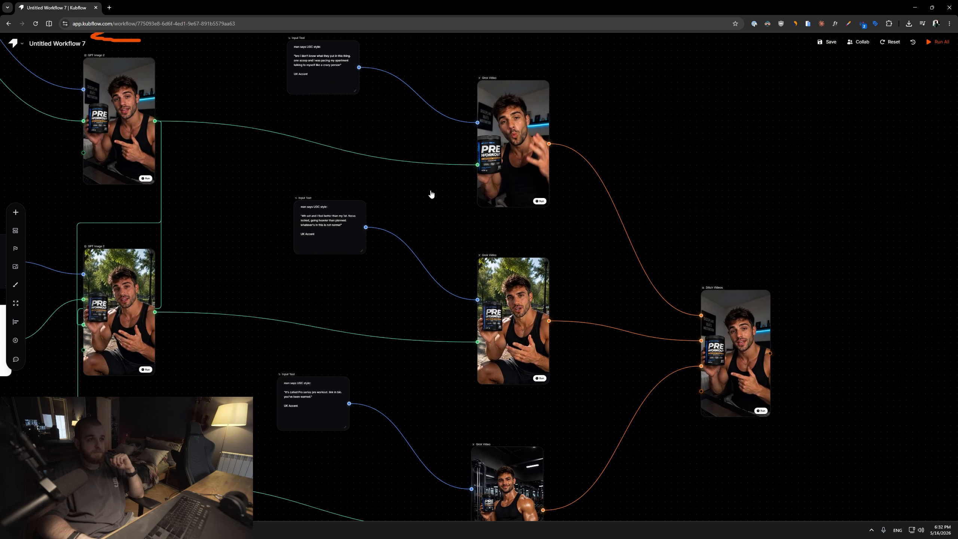
pyautogui.moveTo(298, 226); pyautogui.dragTo(291, 229)
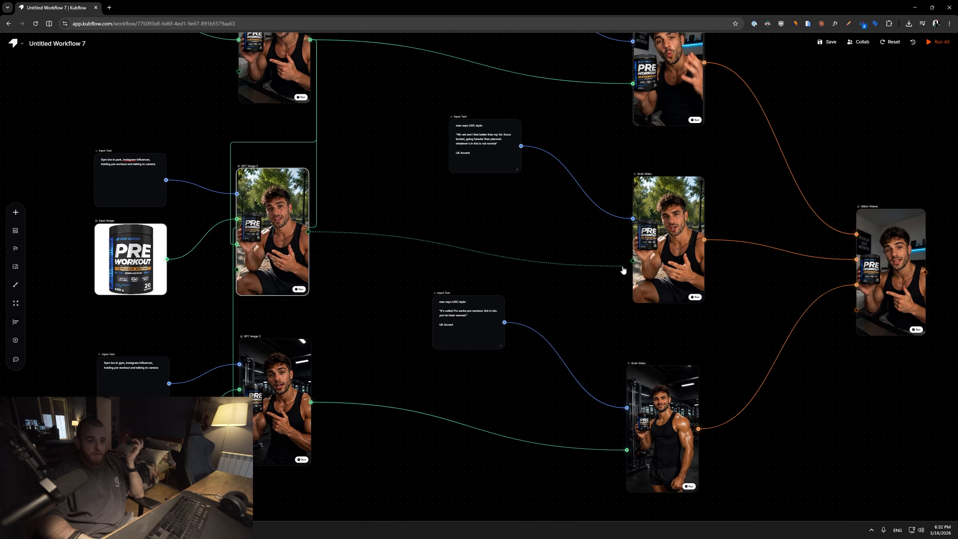
pyautogui.moveTo(622, 270); pyautogui.dragTo(633, 261)
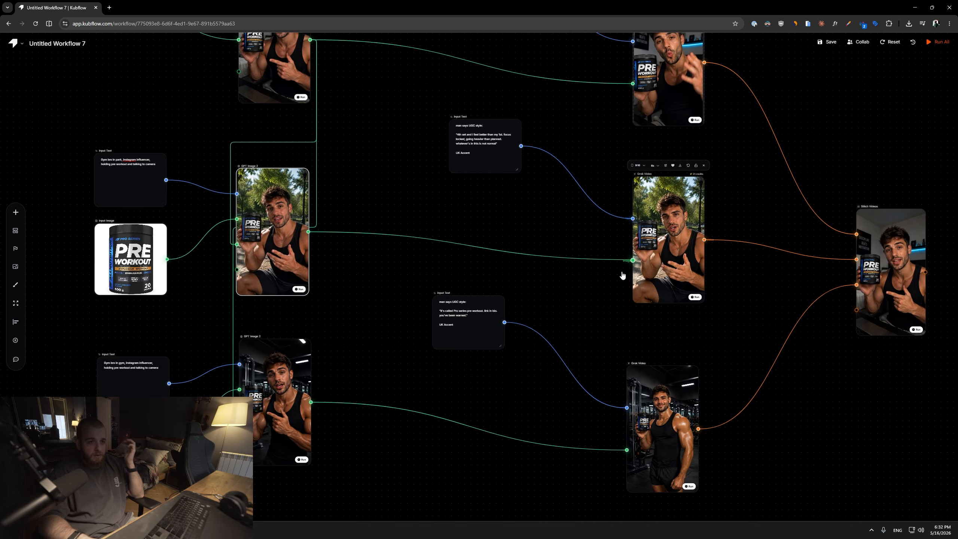
# Play the stitched final video of the second branch in the Stitch Videos node.
pyautogui.moveTo(702, 172); pyautogui.dragTo(550, 340)
pyautogui.moveTo(558, 485); pyautogui.dragTo(559, 339)
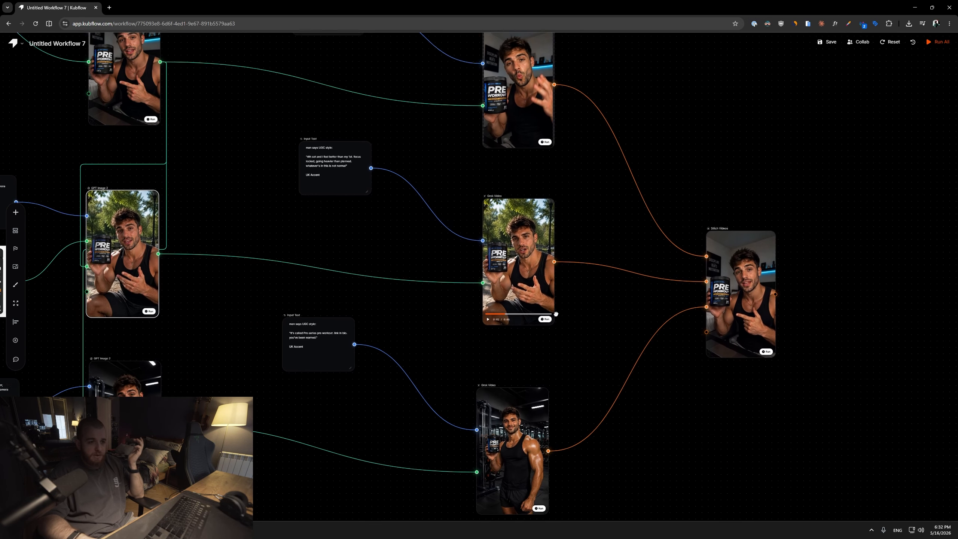
pyautogui.scroll(5, 559, 342)
pyautogui.moveTo(563, 442); pyautogui.dragTo(588, 211)
pyautogui.moveTo(699, 200); pyautogui.dragTo(446, 496)
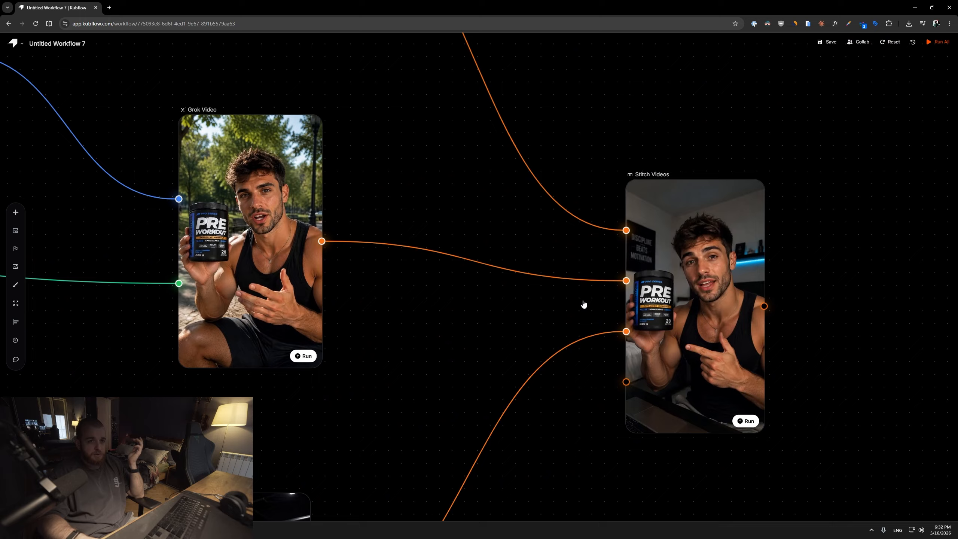
pyautogui.scroll(-3, 581, 304)
pyautogui.moveTo(582, 304); pyautogui.dragTo(651, 153)
pyautogui.moveTo(601, 197); pyautogui.dragTo(433, 343)
pyautogui.scroll(5, 603, 305)
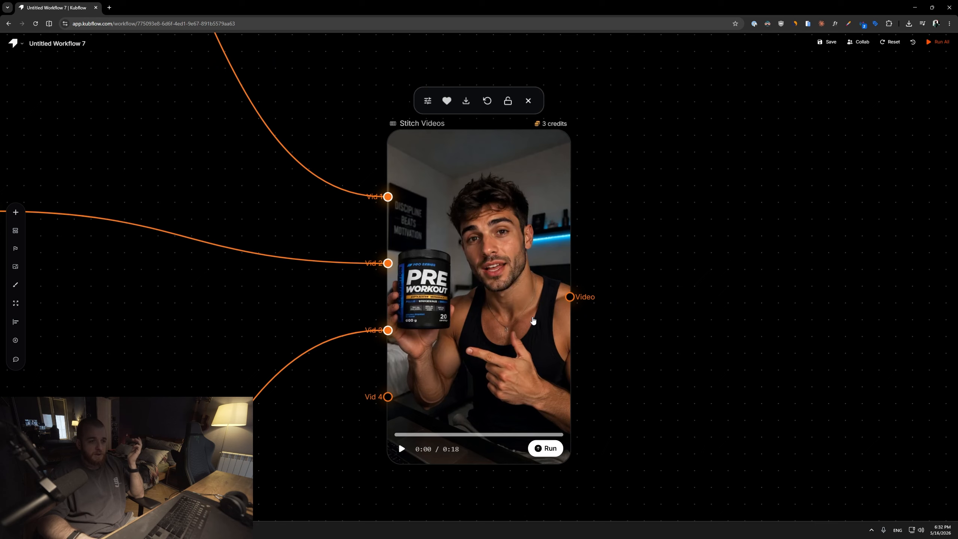
pyautogui.click(401, 447)
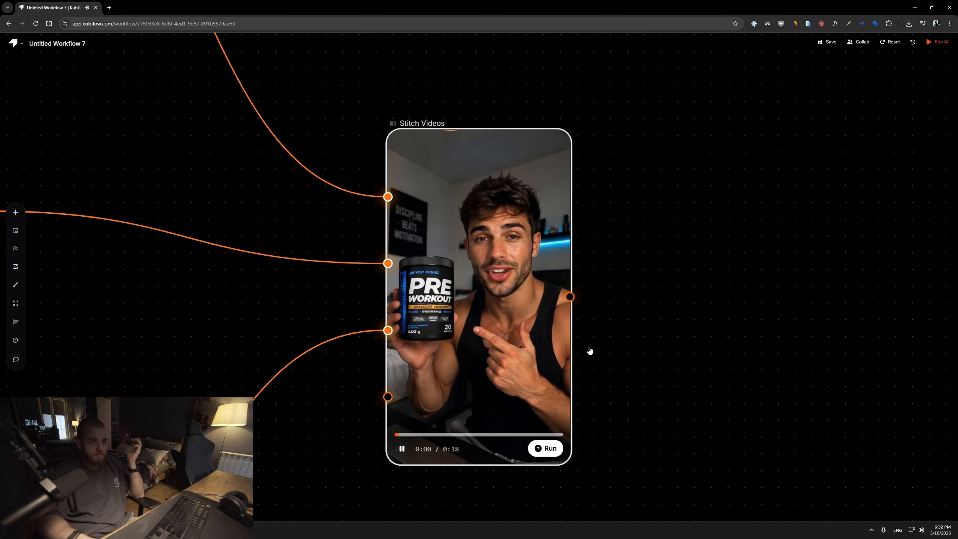
pyautogui.moveTo(514, 352)
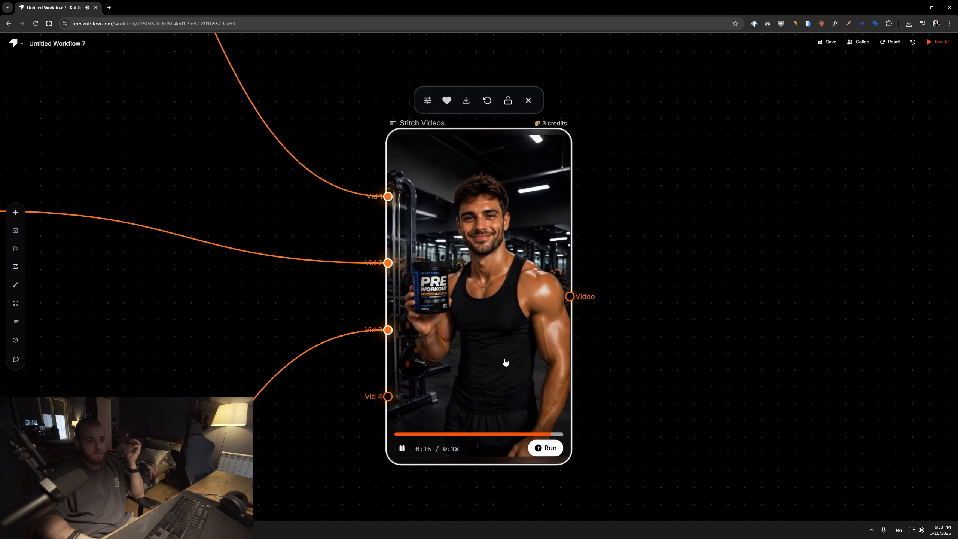
# Zoom out and pan across the whole workflow canvas to survey both branches.
pyautogui.scroll(-10, 505, 362)
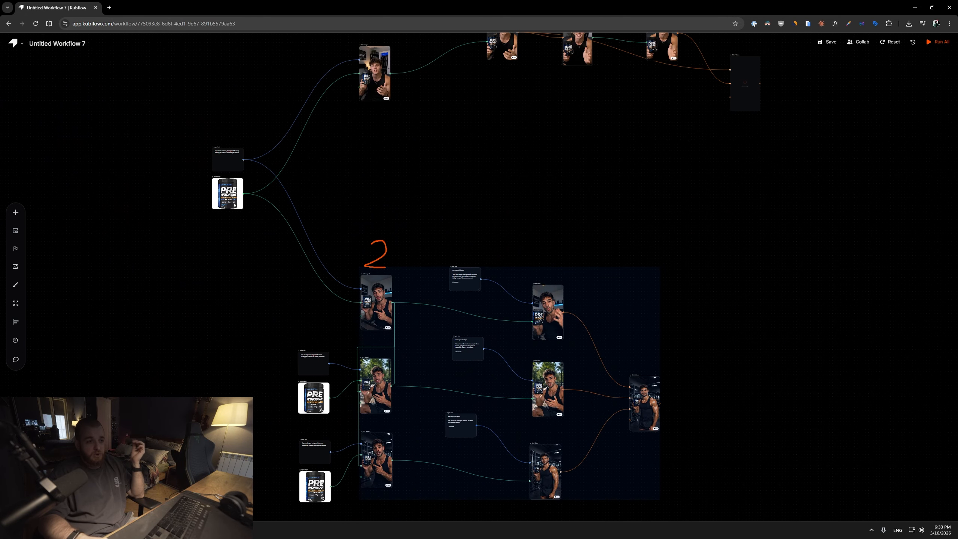
pyautogui.moveTo(700, 496); pyautogui.dragTo(281, 243)
pyautogui.moveTo(610, 201); pyautogui.dragTo(573, 227)
pyautogui.click(614, 216)
pyautogui.moveTo(627, 244); pyautogui.dragTo(642, 179)
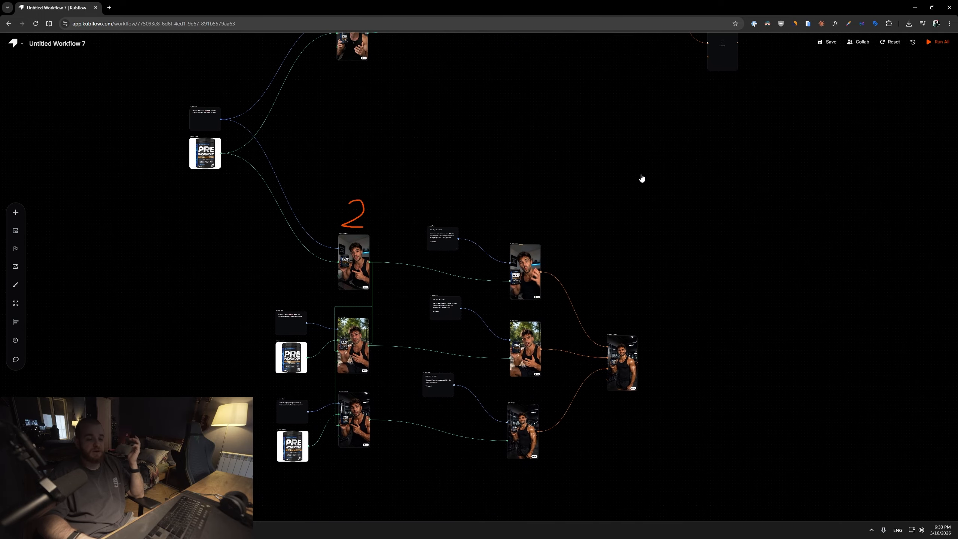
pyautogui.moveTo(671, 130); pyautogui.dragTo(566, 197)
pyautogui.moveTo(669, 147); pyautogui.dragTo(232, 151)
pyautogui.moveTo(587, 148); pyautogui.dragTo(413, 179)
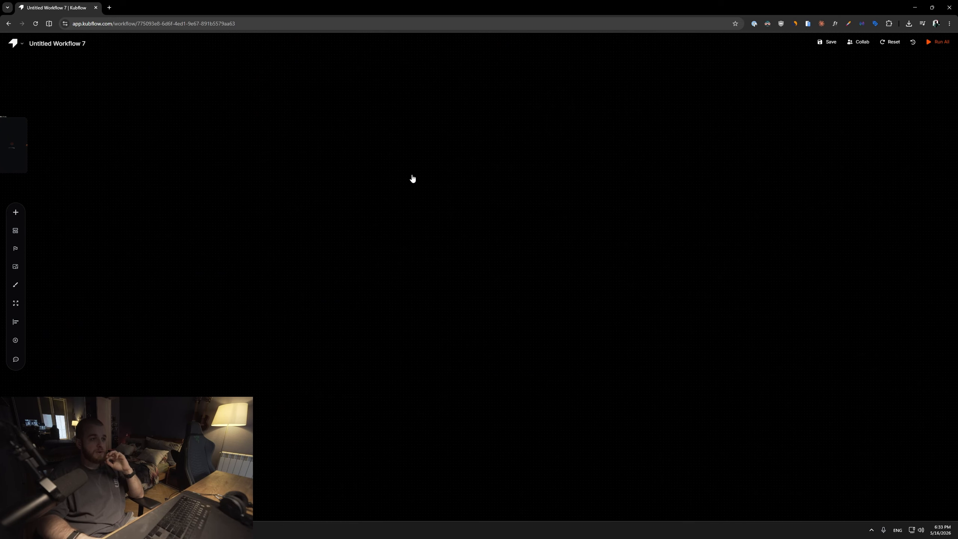
# Add an Input Image node on an empty area of the canvas.
pyautogui.rightClick(320, 211)
pyautogui.moveTo(365, 249)
pyautogui.click(453, 248)
pyautogui.rightClick(502, 181)
pyautogui.scroll(-5, 332, 210)
pyautogui.moveTo(153, 168); pyautogui.dragTo(612, 234)
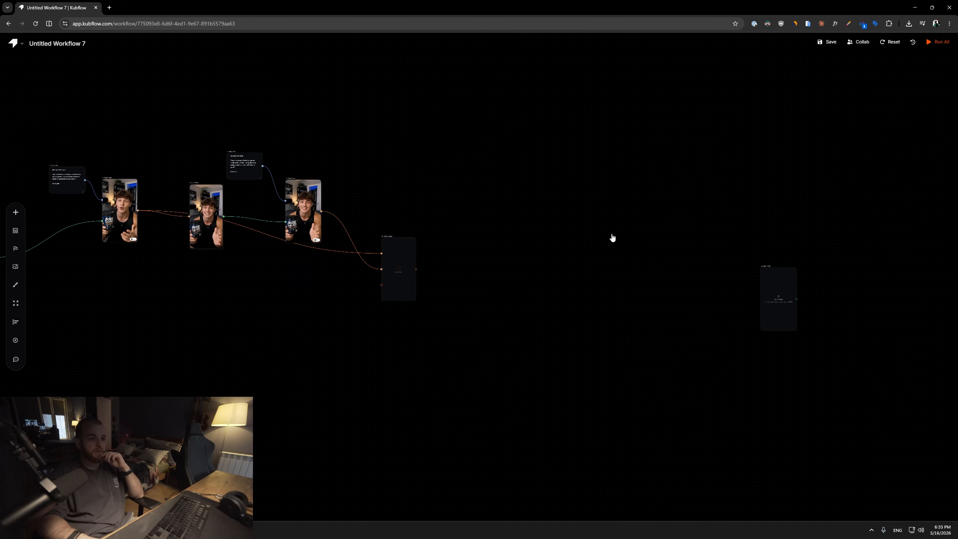
# Review the first branch's speech prompts, Grok Video and Last Frame nodes.
pyautogui.moveTo(372, 241); pyautogui.dragTo(603, 231)
pyautogui.moveTo(148, 509); pyautogui.dragTo(321, 147)
pyautogui.moveTo(741, 289); pyautogui.dragTo(470, 466)
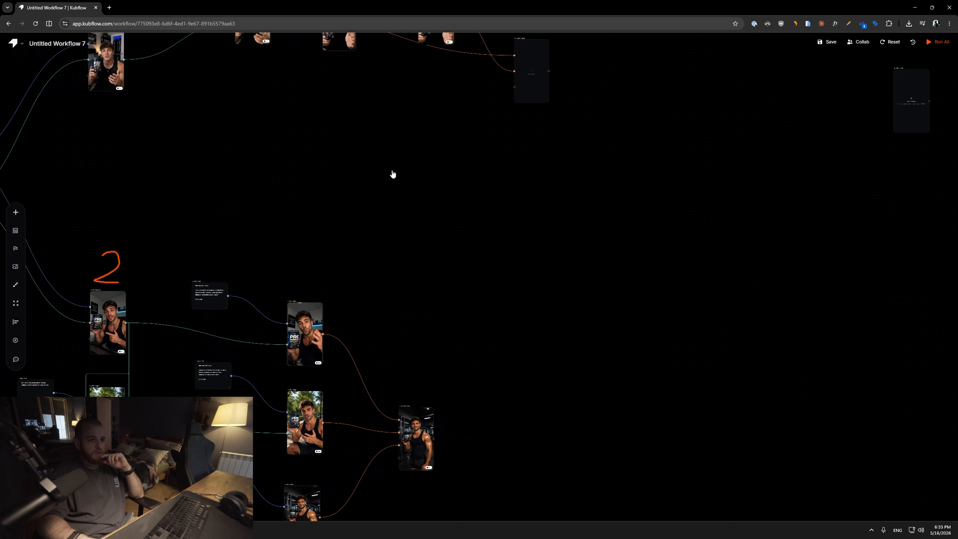
pyautogui.moveTo(392, 173); pyautogui.dragTo(483, 289)
pyautogui.scroll(4, 441, 224)
pyautogui.scroll(4, 394, 246)
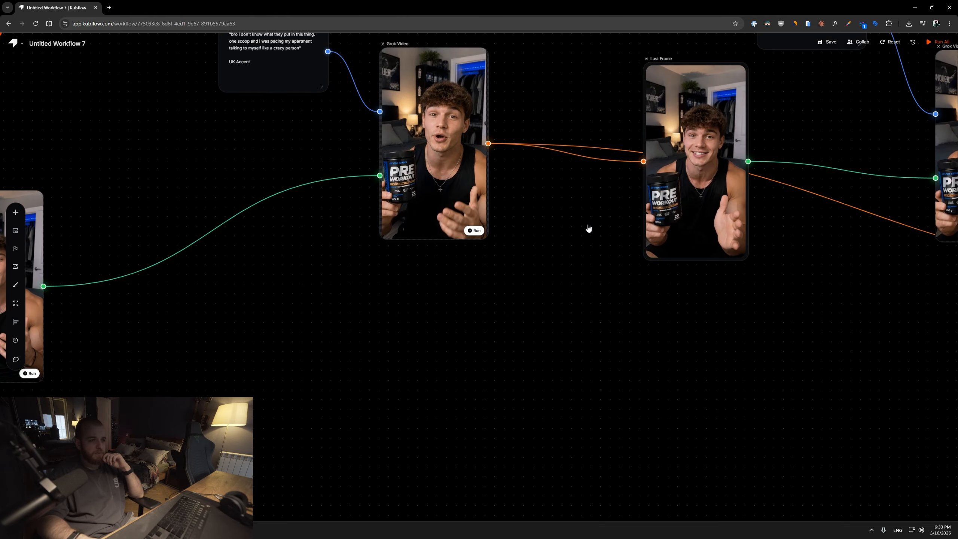
pyautogui.moveTo(588, 229); pyautogui.dragTo(474, 272)
pyautogui.moveTo(431, 227); pyautogui.dragTo(810, 144)
pyautogui.moveTo(352, 193); pyautogui.dragTo(181, 309)
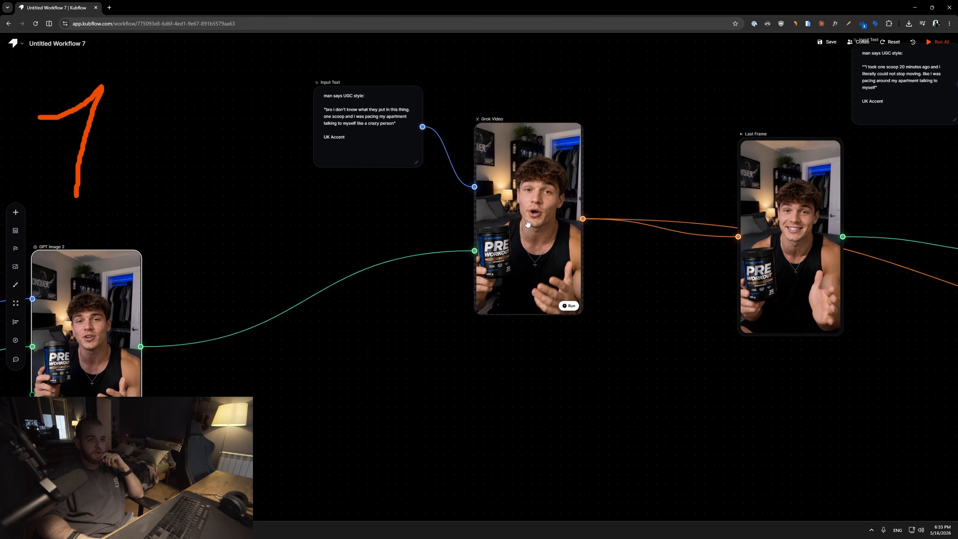
pyautogui.moveTo(530, 166); pyautogui.dragTo(524, 160)
pyautogui.moveTo(714, 149); pyautogui.dragTo(431, 174)
pyautogui.moveTo(511, 206); pyautogui.dragTo(478, 194)
pyautogui.moveTo(671, 185); pyautogui.dragTo(397, 186)
pyautogui.moveTo(528, 207); pyautogui.dragTo(534, 190)
pyautogui.moveTo(769, 188); pyautogui.dragTo(334, 147)
pyautogui.scroll(-9, 334, 152)
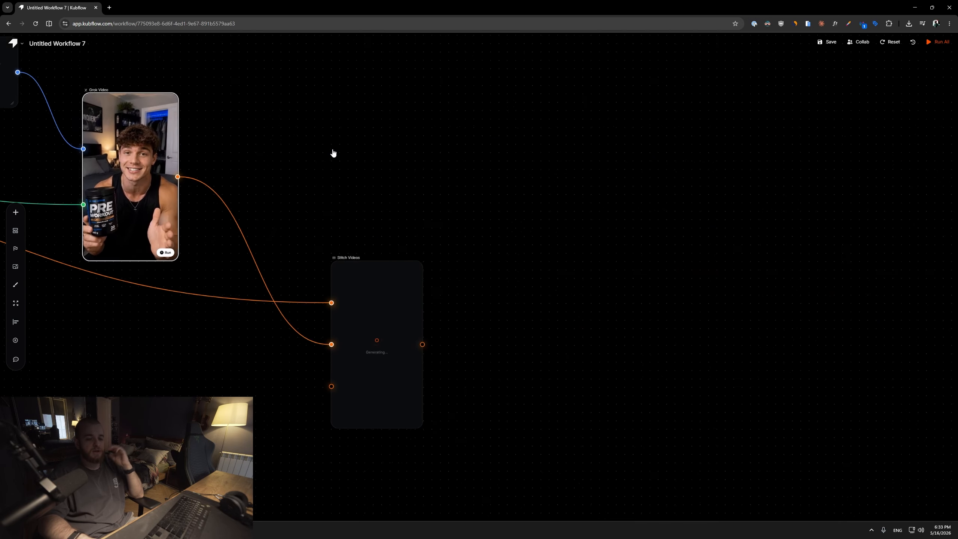
# Upload the Flat Tummy pre-workout product image into the new Input Image node.
pyautogui.moveTo(403, 166); pyautogui.dragTo(338, 201)
pyautogui.scroll(10, 739, 291)
pyautogui.rightClick(538, 219)
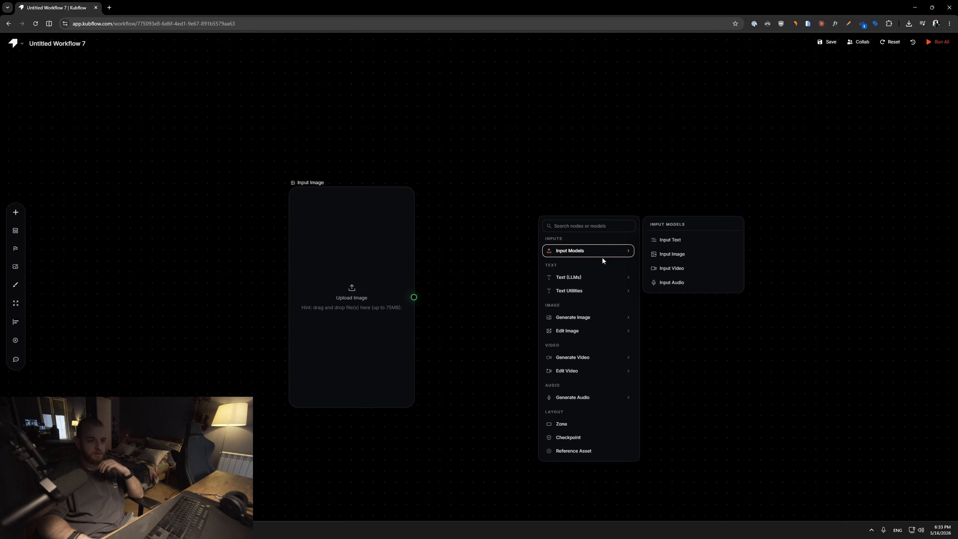
pyautogui.click(301, 261)
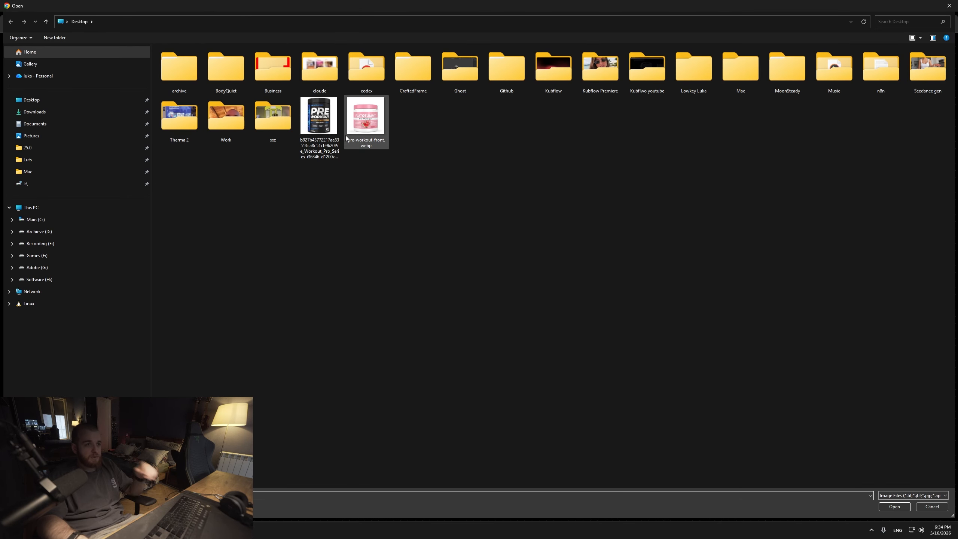
pyautogui.doubleClick(354, 141)
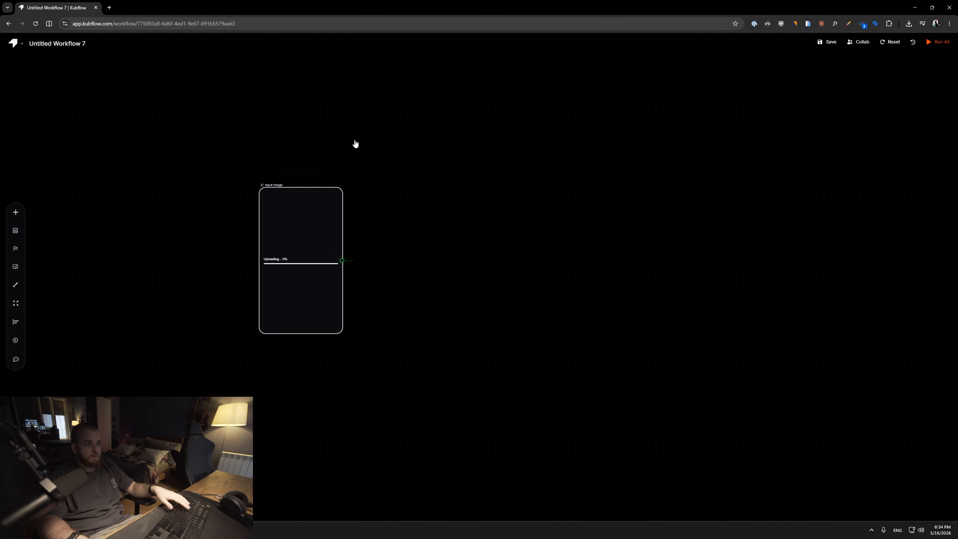
# Add a GPT Image 2 node fed by the uploaded product image.
pyautogui.rightClick(424, 241)
pyautogui.rightClick(463, 194)
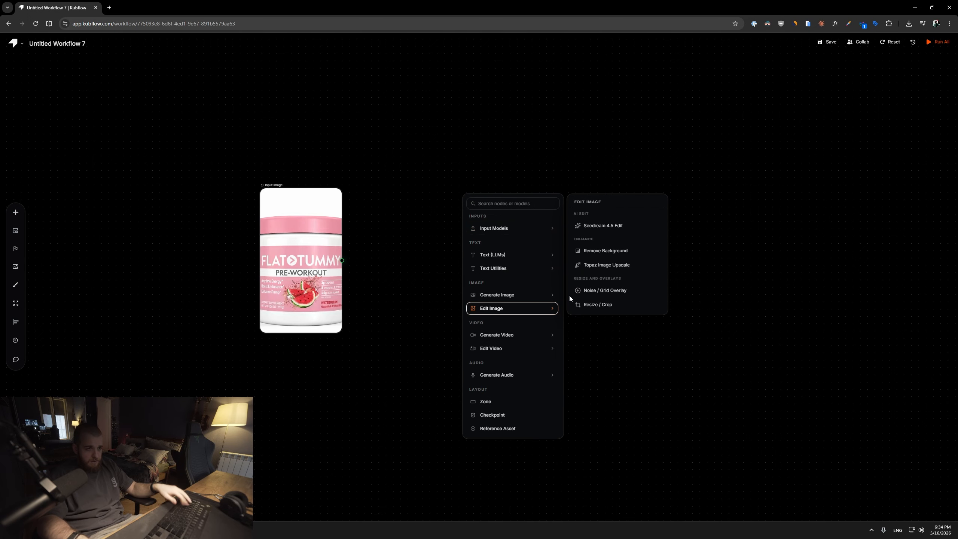
pyautogui.moveTo(543, 295)
pyautogui.click(610, 287)
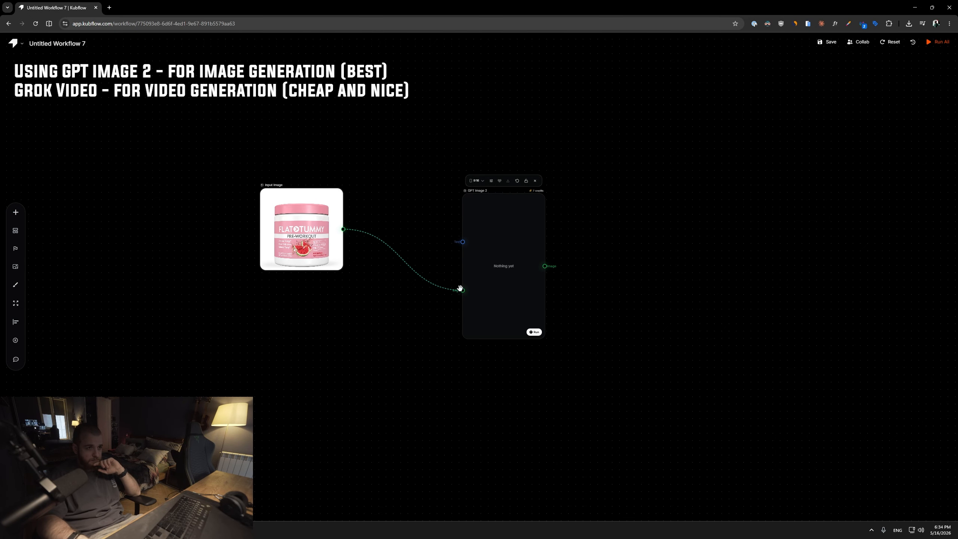
# Add an Input Text node to the GPT Image 2 prompt with "UGC Girl in gym, holding pre workout, instagram influencer".
pyautogui.rightClick(344, 169)
pyautogui.moveTo(419, 199)
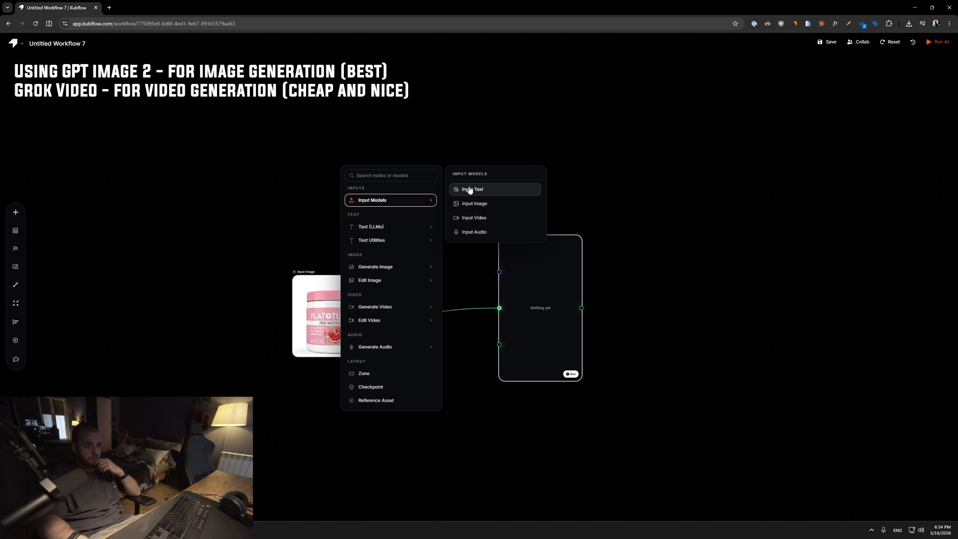
pyautogui.click(469, 190)
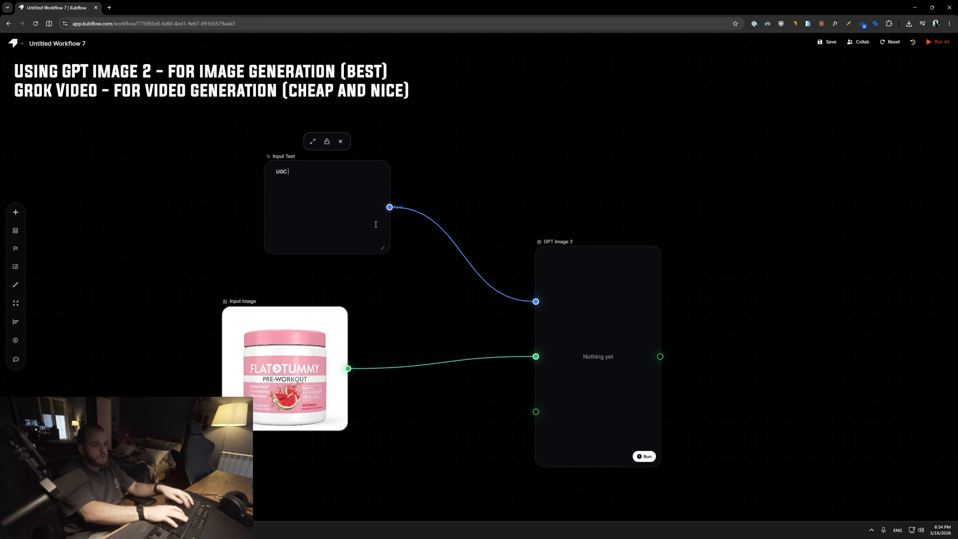
pyautogui.write('G')
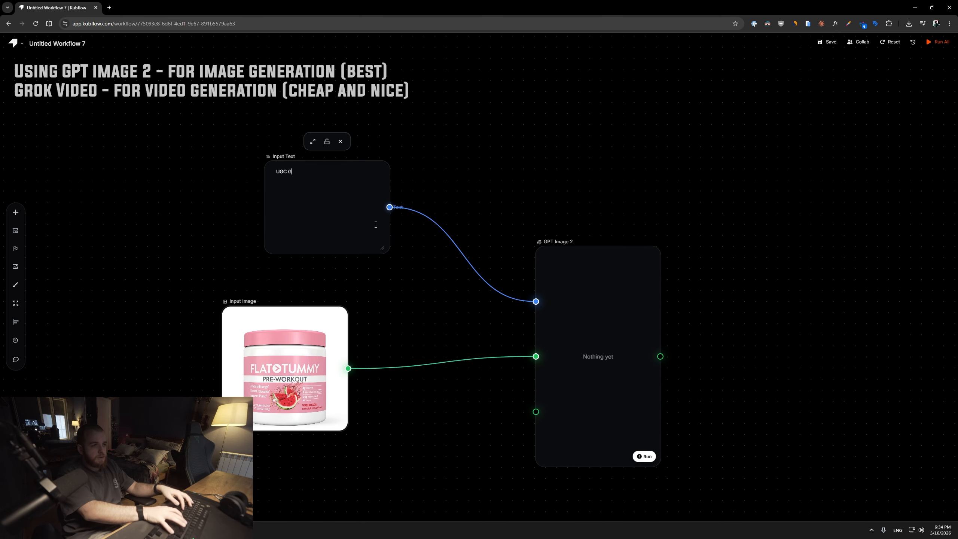
pyautogui.write('irl in be')
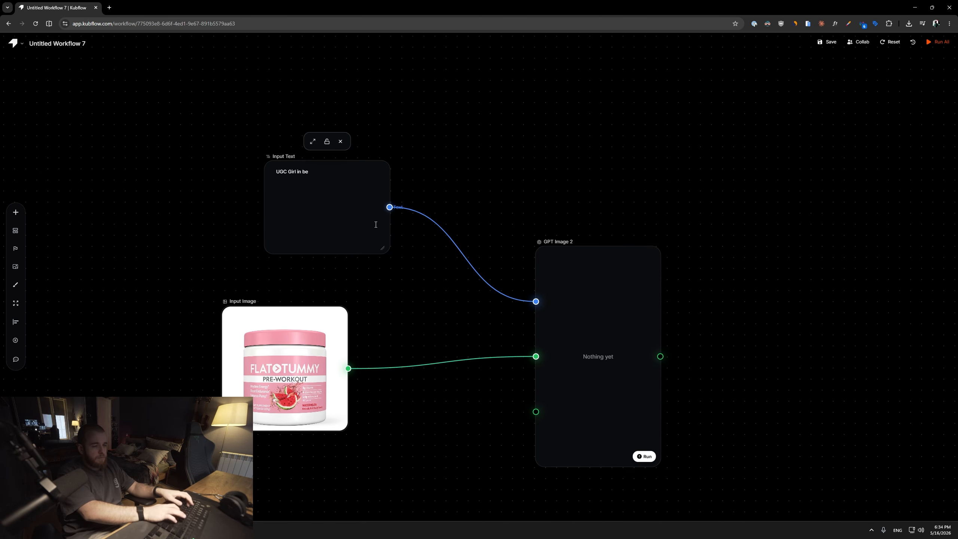
pyautogui.press('BackSpace')
pyautogui.press('BackSpace')
pyautogui.write('gym, hold')
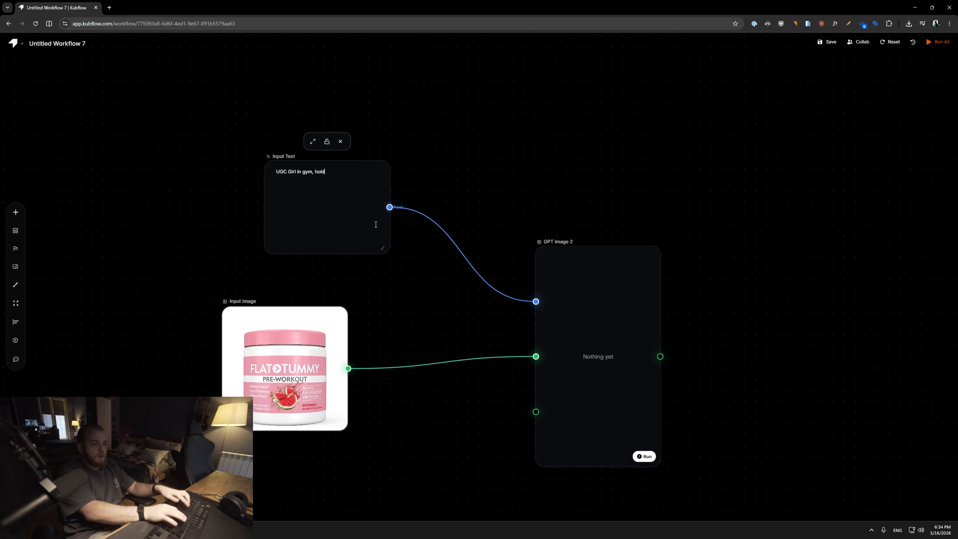
pyautogui.write('ing pre wo')
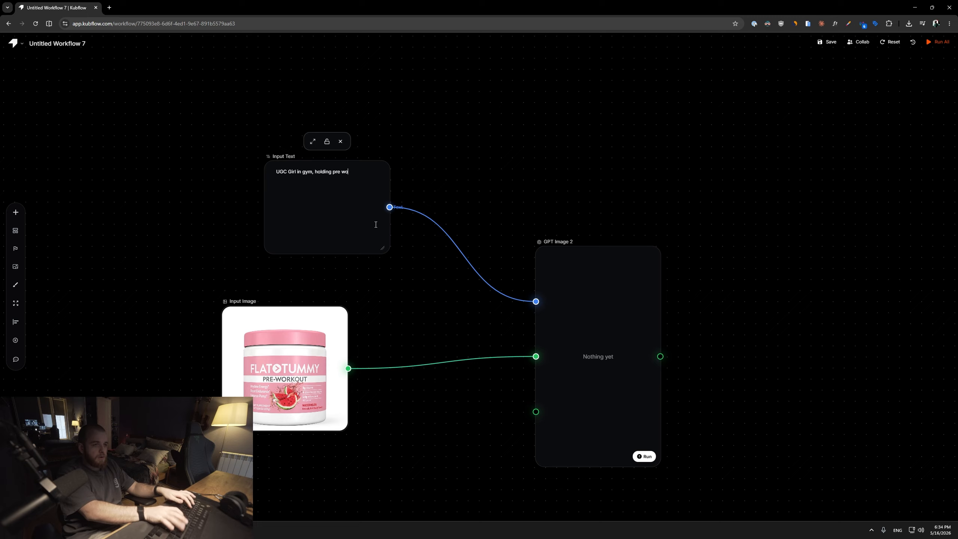
pyautogui.write('influencer')
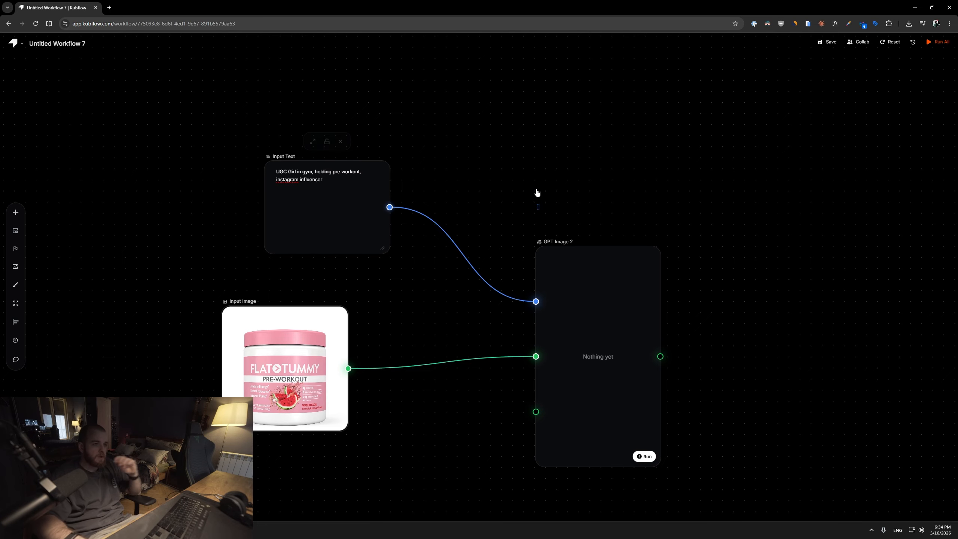
# Run the GPT Image 2 node to generate the influencer image.
pyautogui.click(538, 205)
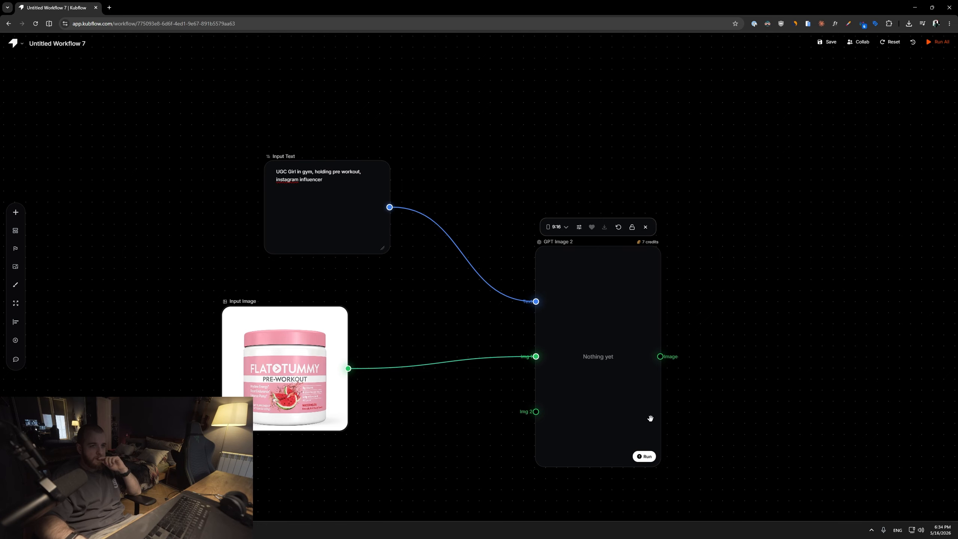
pyautogui.click(646, 458)
pyautogui.scroll(-2, 714, 418)
pyautogui.moveTo(714, 418); pyautogui.dragTo(519, 335)
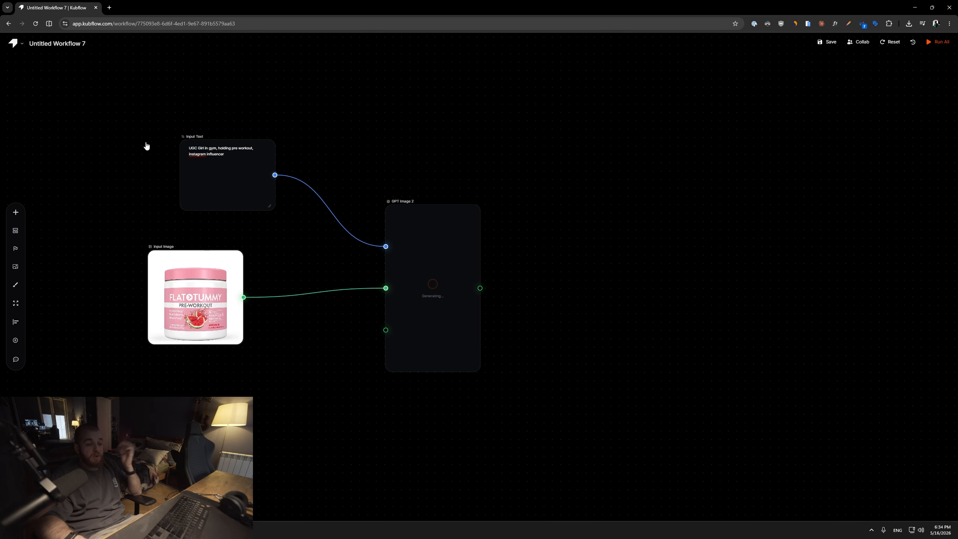
pyautogui.moveTo(191, 134); pyautogui.dragTo(157, 139)
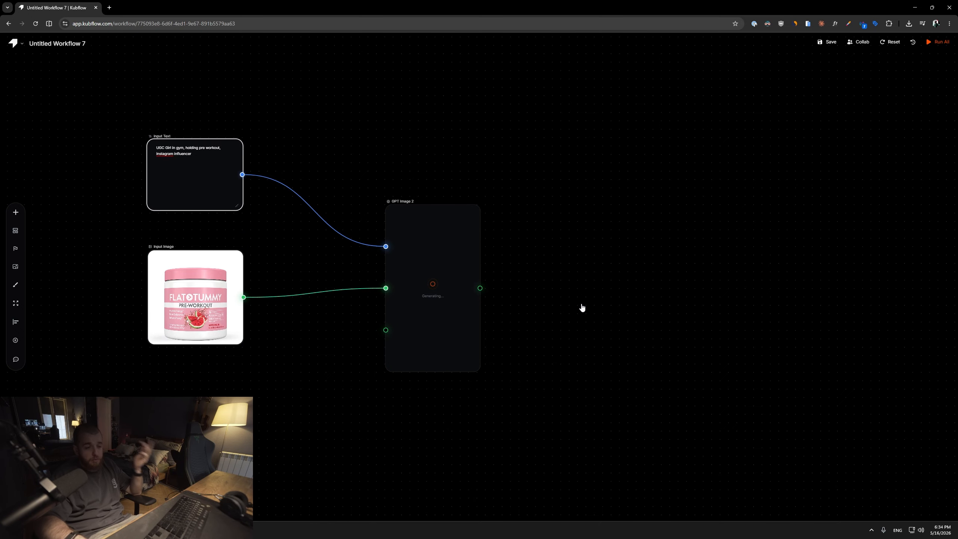
# Switch to Claude and request a UGC-style pre-workout ad script in three 10-second voiceover chunks.
pyautogui.click(155, 15)
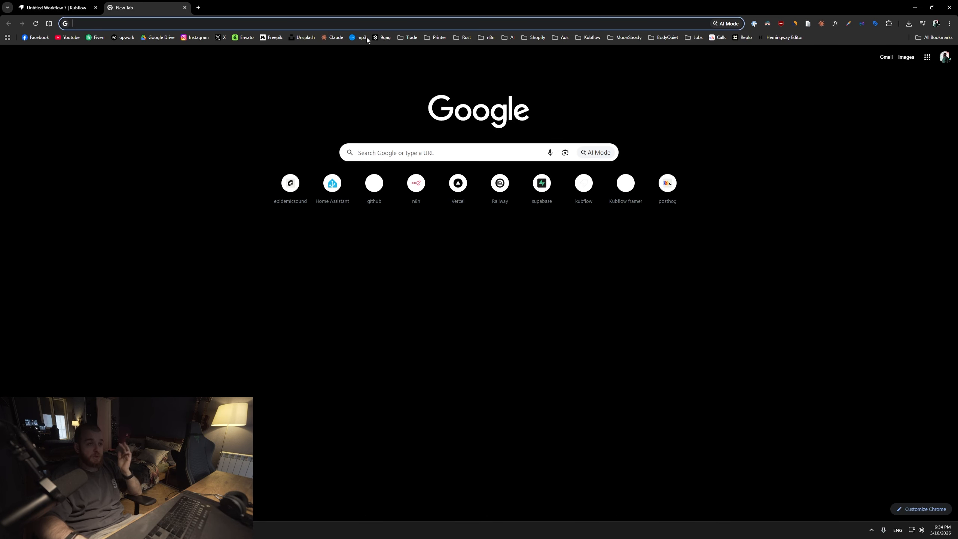
pyautogui.click(367, 37)
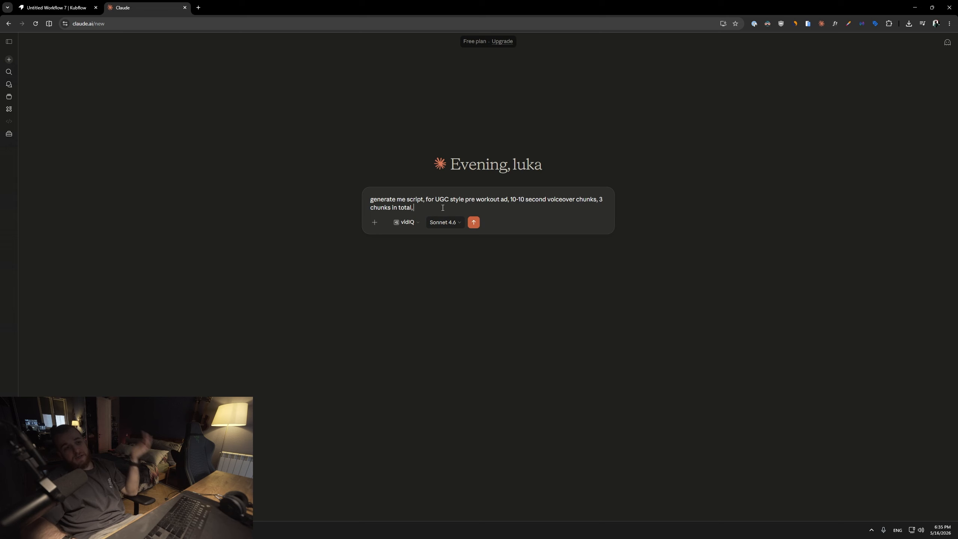
pyautogui.moveTo(443, 208); pyautogui.dragTo(396, 200)
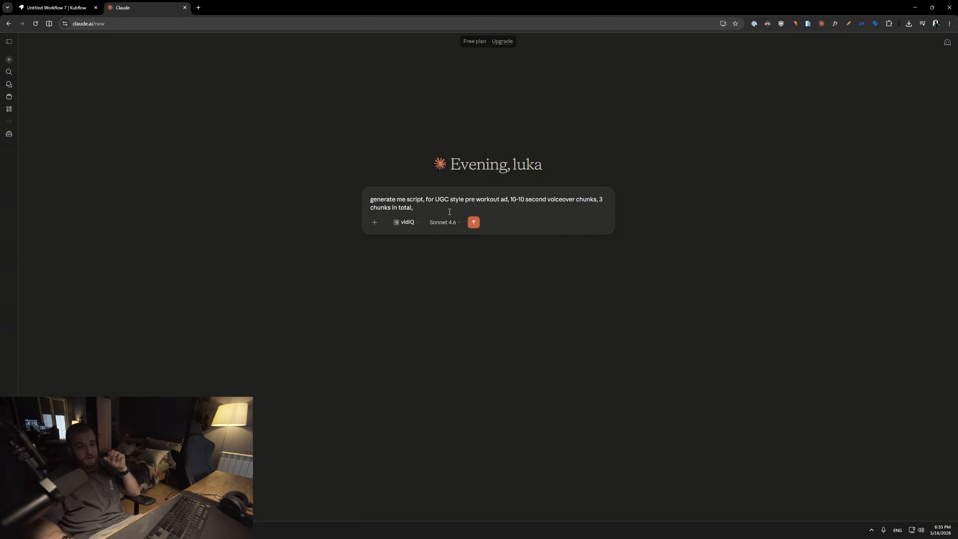
pyautogui.click(52, 8)
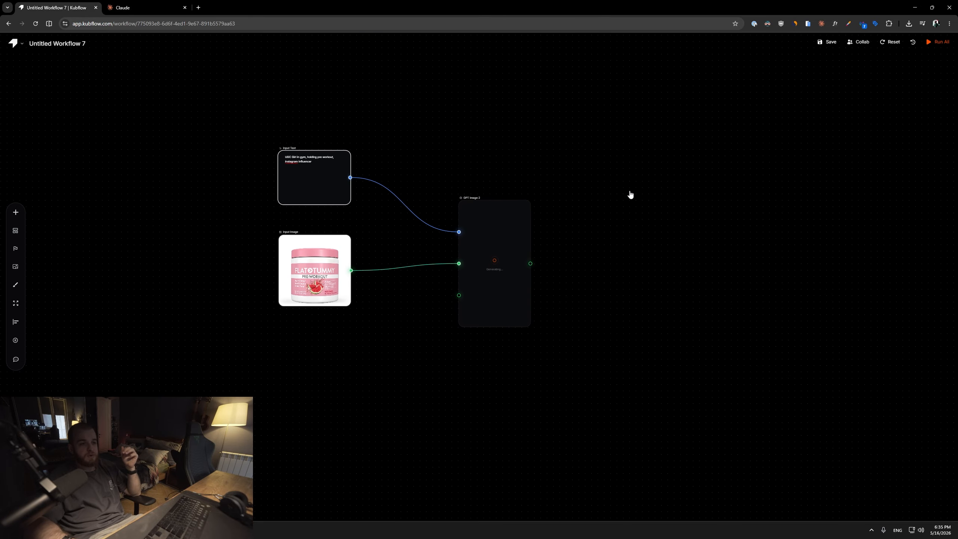
pyautogui.click(155, 9)
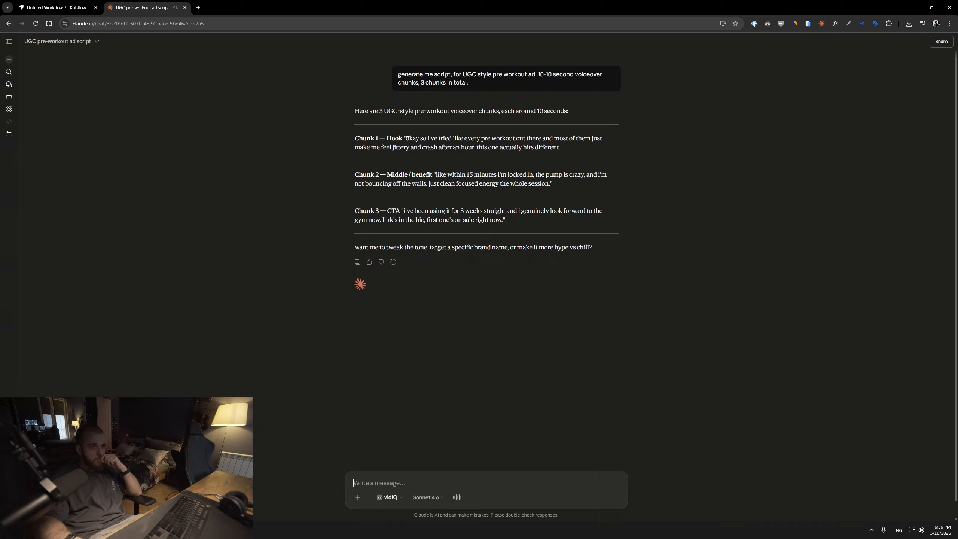
pyautogui.moveTo(406, 138); pyautogui.dragTo(471, 146)
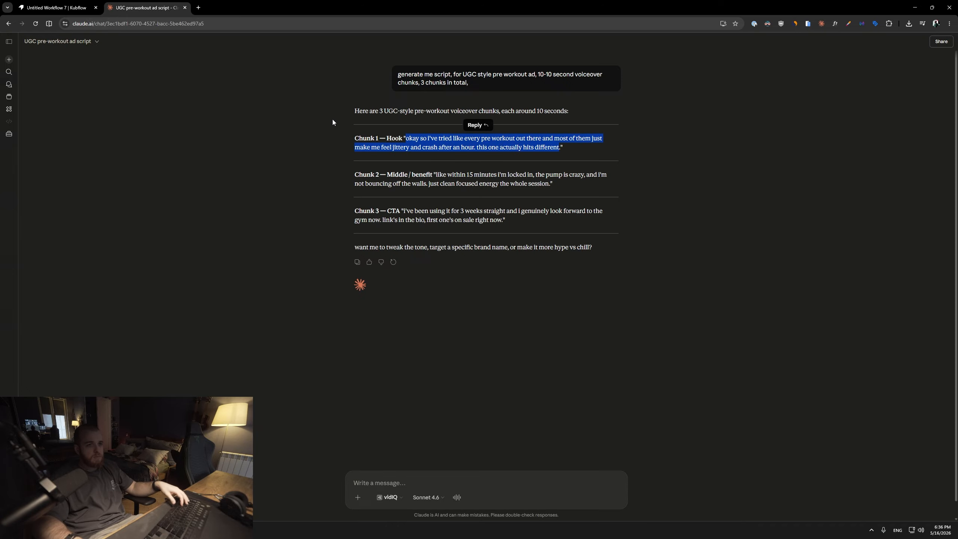
# Return to the workflow and inspect the generated gym influencer image up close.
pyautogui.click(56, 8)
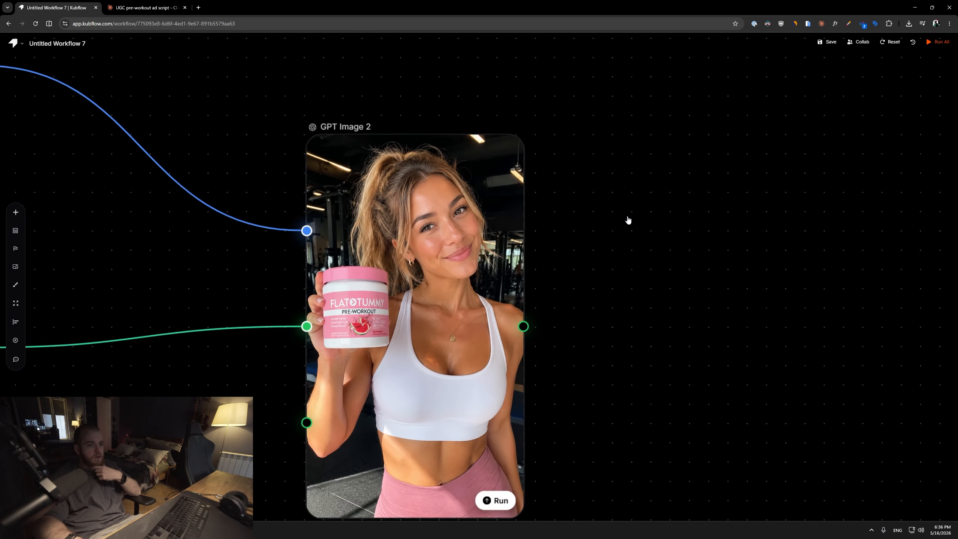
pyautogui.moveTo(629, 220); pyautogui.dragTo(641, 169)
pyautogui.scroll(1, 641, 169)
pyautogui.scroll(-5, 656, 163)
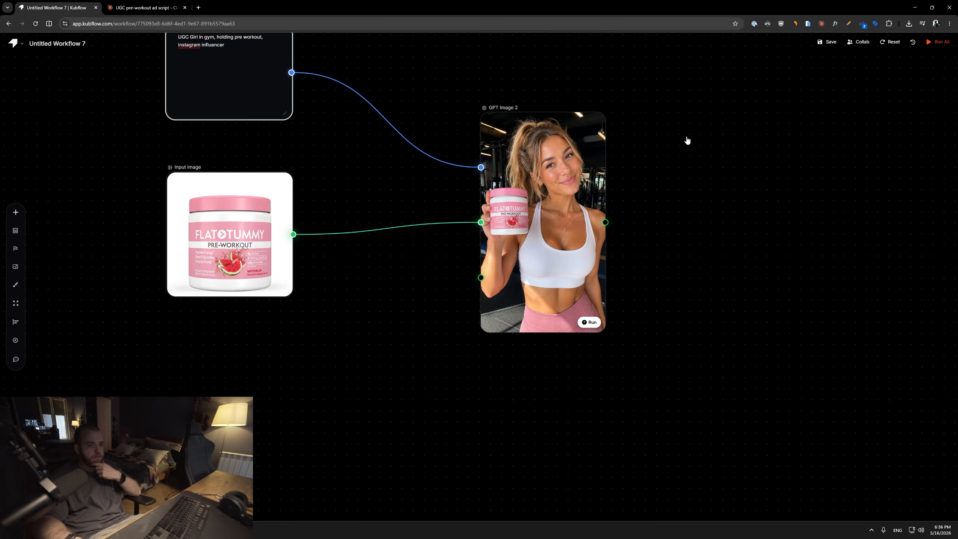
pyautogui.moveTo(688, 141)
pyautogui.mouseDown()
pyautogui.moveTo(406, 227)
pyautogui.moveTo(674, 138)
pyautogui.mouseUp()
pyautogui.scroll(9, 441, 209)
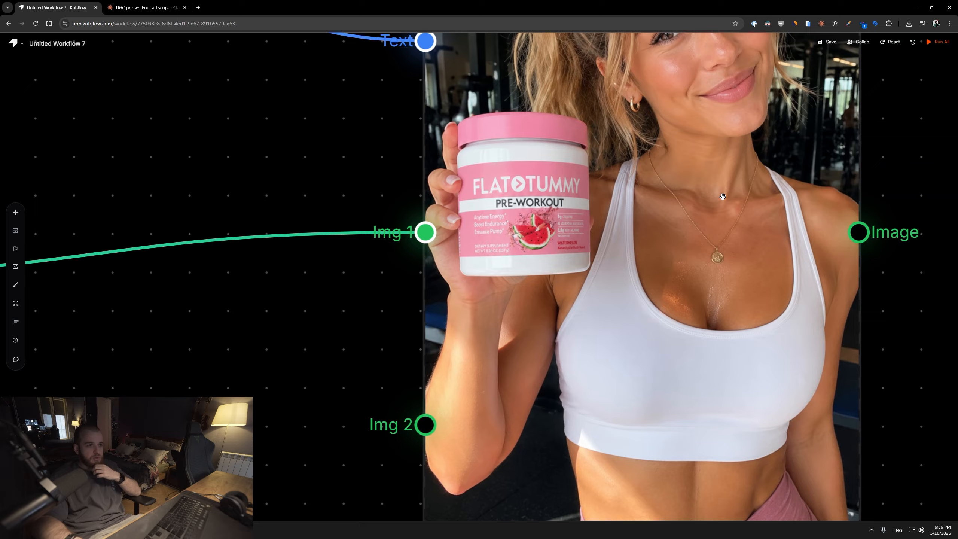
pyautogui.moveTo(766, 177); pyautogui.dragTo(557, 285)
pyautogui.scroll(-5, 556, 284)
pyautogui.moveTo(848, 145); pyautogui.dragTo(588, 147)
pyautogui.scroll(-2, 571, 156)
pyautogui.rightClick(566, 152)
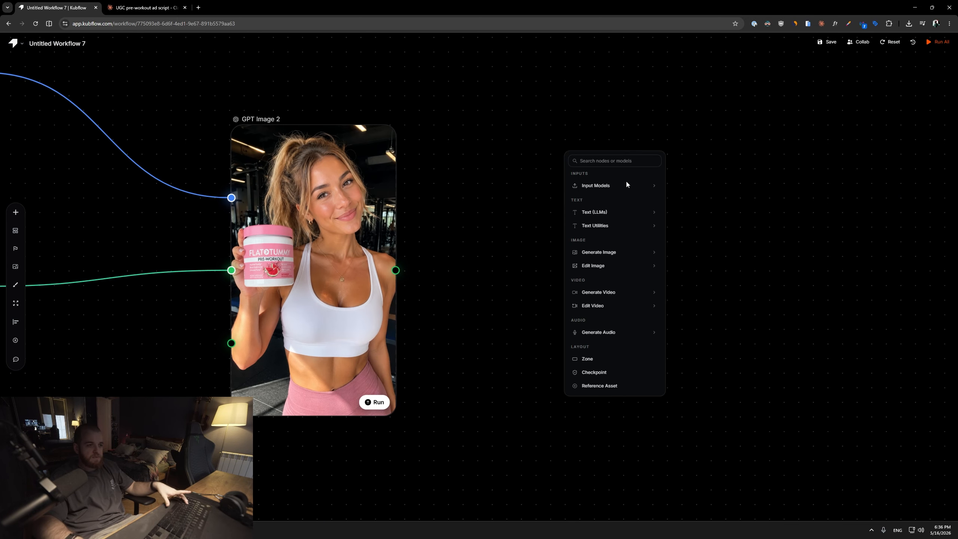
pyautogui.moveTo(464, 284); pyautogui.dragTo(560, 191)
pyautogui.scroll(-2, 559, 191)
pyautogui.rightClick(560, 191)
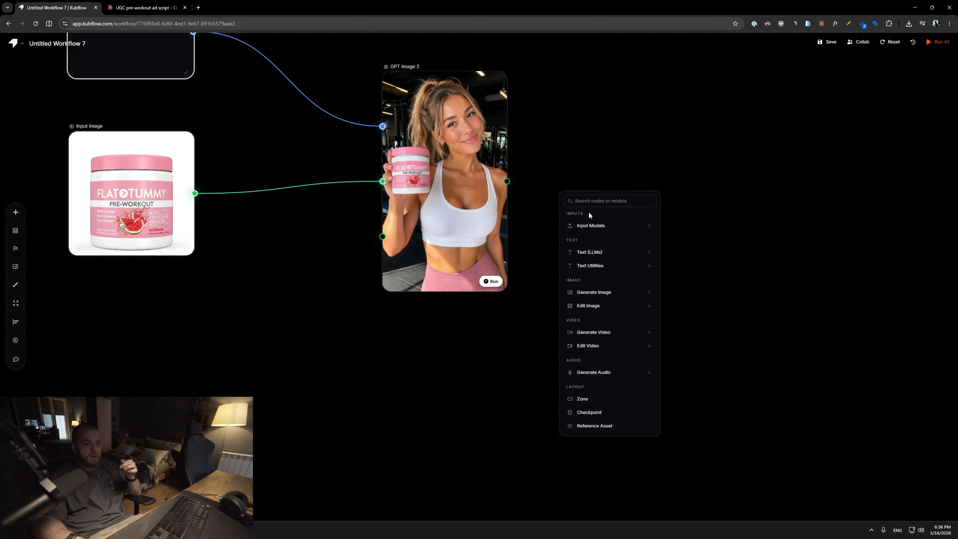
pyautogui.moveTo(604, 224)
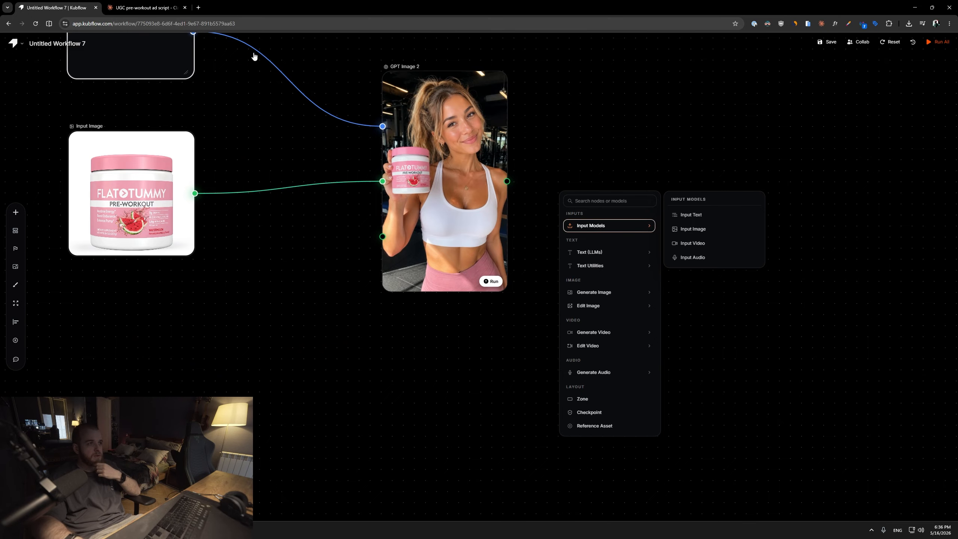
# Review the three script chunks in Claude, selecting part of the second chunk, and return to the workflow.
pyautogui.click(143, 8)
pyautogui.moveTo(409, 138); pyautogui.dragTo(587, 151)
pyautogui.click(562, 148)
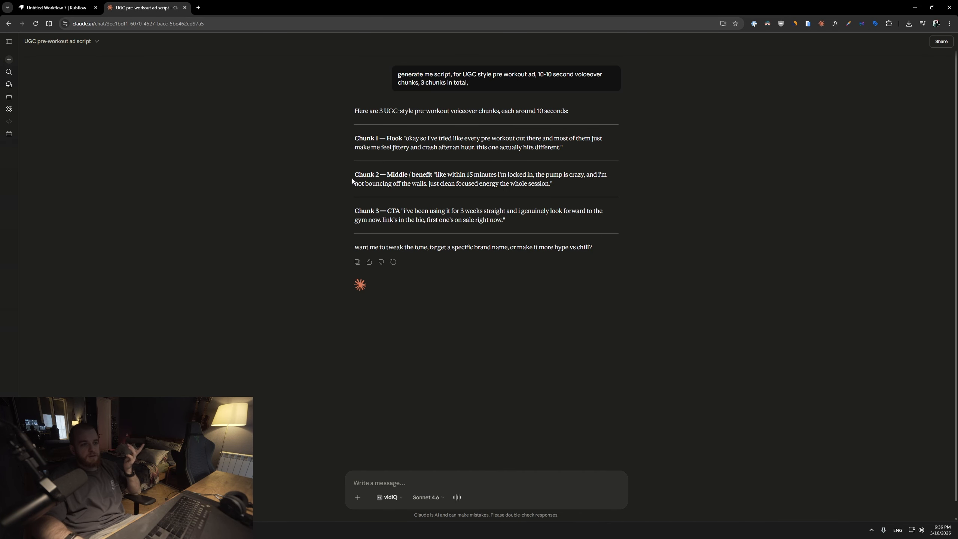
pyautogui.moveTo(447, 175); pyautogui.dragTo(574, 175)
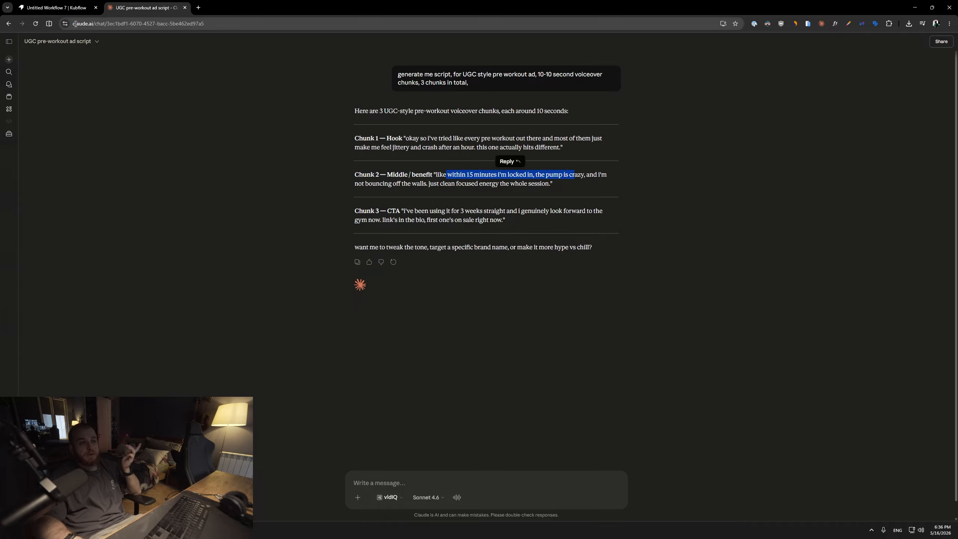
pyautogui.moveTo(402, 211); pyautogui.dragTo(402, 411)
pyautogui.click(61, 5)
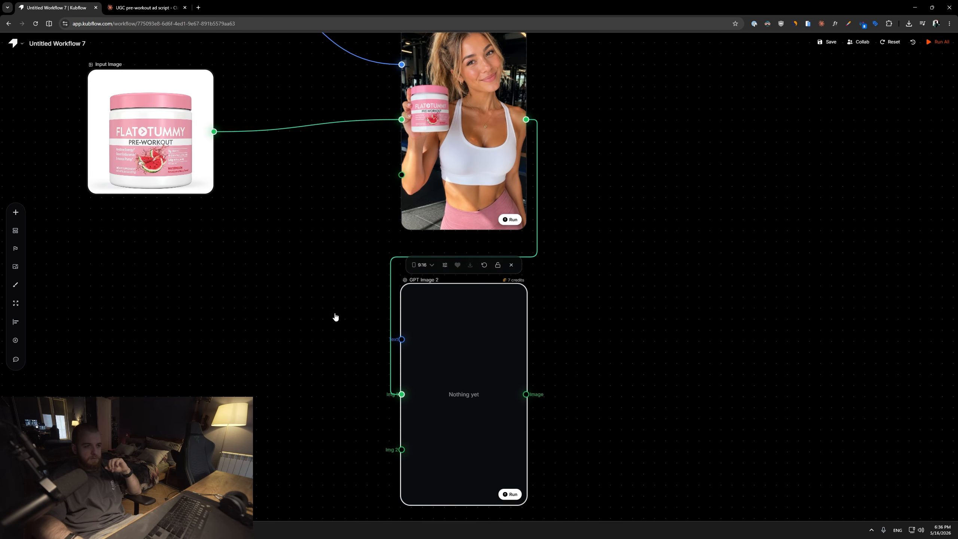
# Add an Input Text node and a copy of the product Input Image, connecting both to the second GPT Image 2 node.
pyautogui.scroll(-3, 386, 260)
pyautogui.scroll(3, 386, 260)
pyautogui.rightClick(347, 259)
pyautogui.moveTo(433, 296)
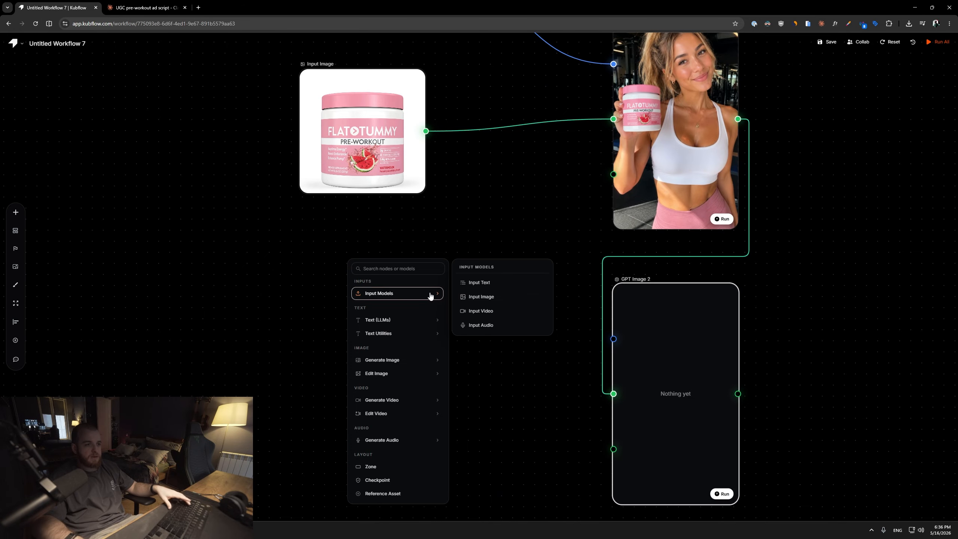
pyautogui.click(475, 281)
pyautogui.hotkey('ctrl', 'c')
pyautogui.hotkey('ctrl', 'v')
pyautogui.moveTo(441, 425); pyautogui.dragTo(555, 271)
pyautogui.moveTo(436, 158); pyautogui.dragTo(569, 183)
pyautogui.scroll(-2, 635, 220)
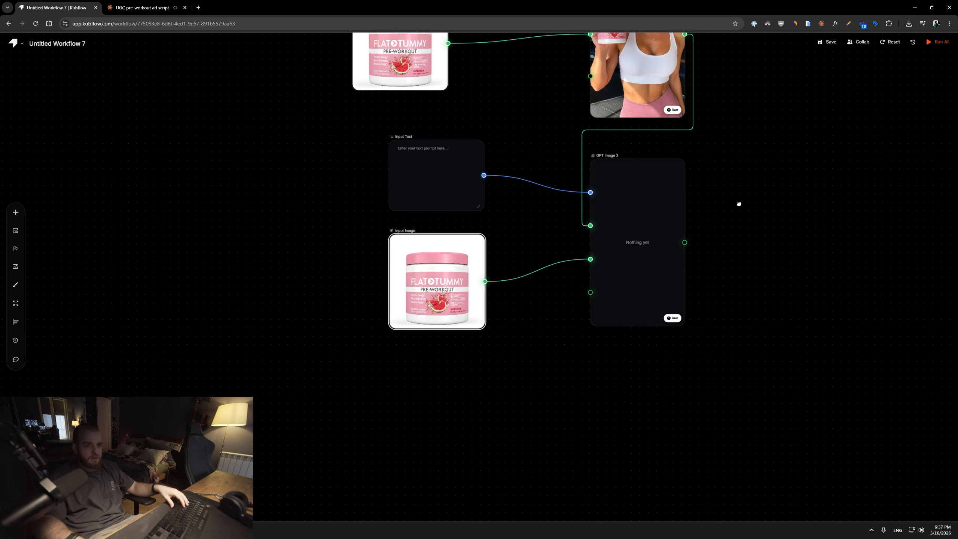
# Duplicate the GPT Image 2 node to create a third image branch fed by the first influencer image.
pyautogui.moveTo(738, 204); pyautogui.dragTo(641, 260)
pyautogui.moveTo(636, 204); pyautogui.dragTo(583, 239)
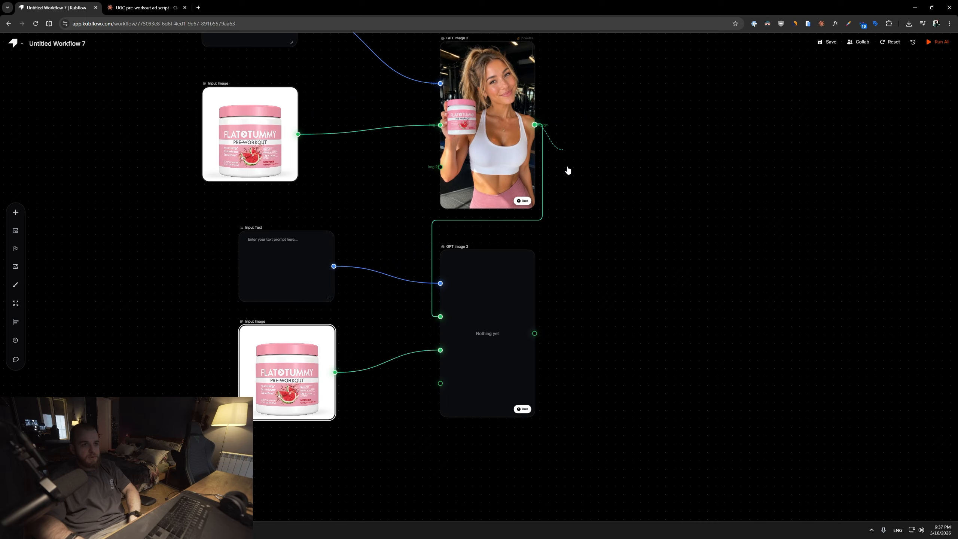
pyautogui.scroll(5, 567, 109)
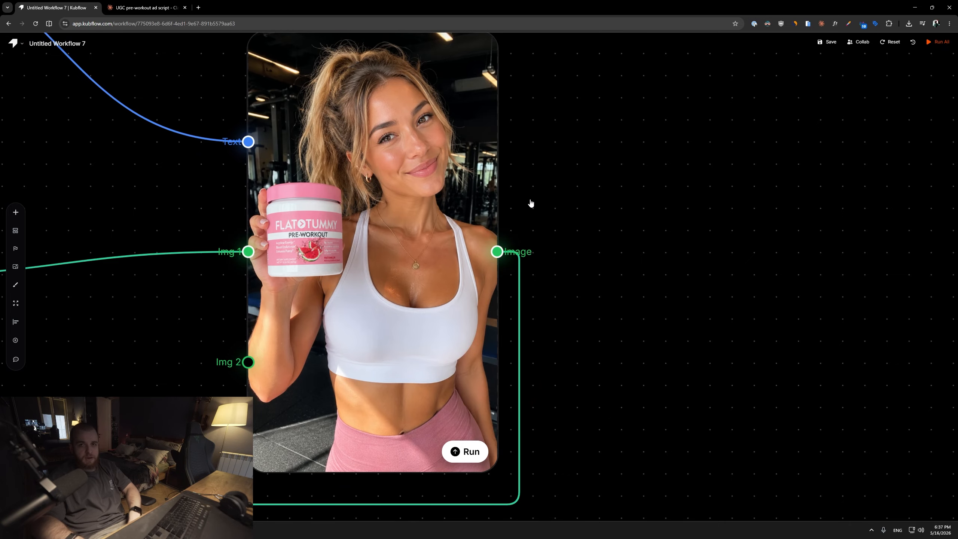
pyautogui.scroll(-5, 531, 203)
pyautogui.moveTo(589, 310); pyautogui.dragTo(645, 47)
pyautogui.scroll(4, 338, 191)
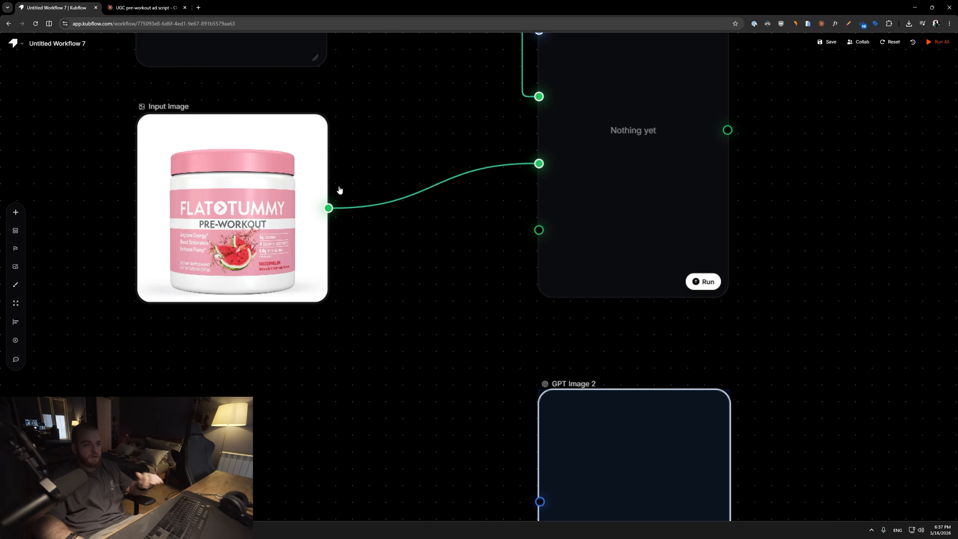
pyautogui.scroll(-4, 645, 163)
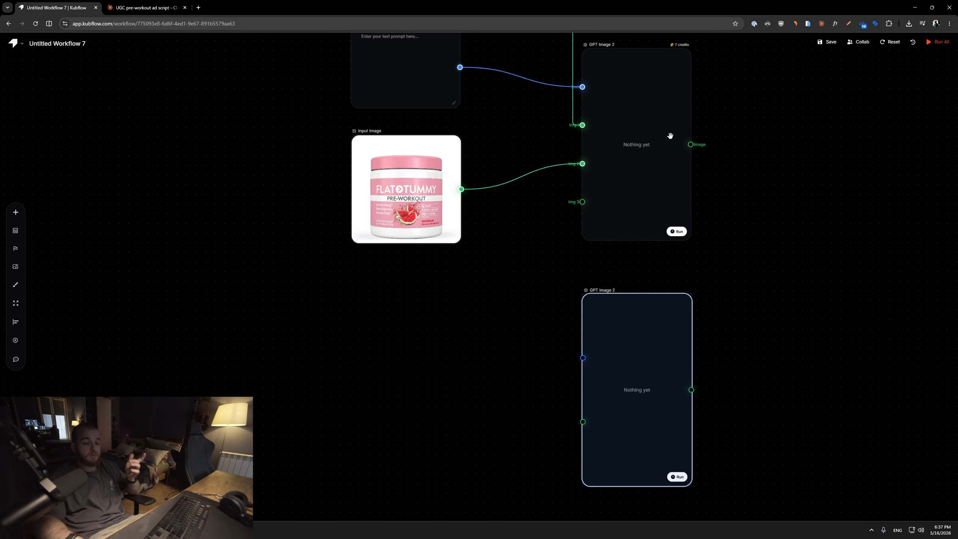
pyautogui.moveTo(746, 102); pyautogui.dragTo(598, 131)
pyautogui.scroll(-2, 599, 130)
pyautogui.moveTo(600, 86); pyautogui.dragTo(571, 135)
pyautogui.click(571, 135)
pyautogui.moveTo(505, 73); pyautogui.dragTo(423, 464)
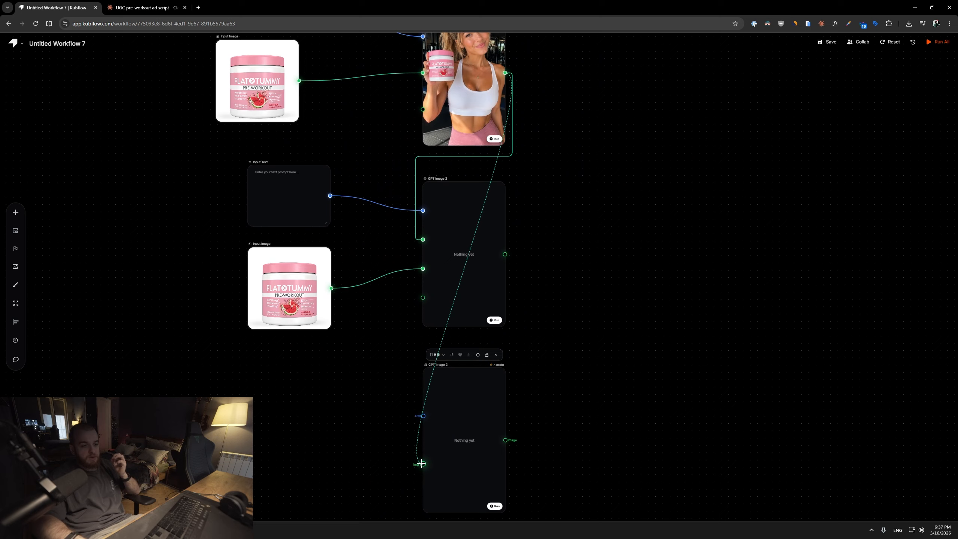
pyautogui.scroll(4, 363, 410)
pyautogui.moveTo(367, 258); pyautogui.dragTo(350, 293)
pyautogui.scroll(-3, 342, 190)
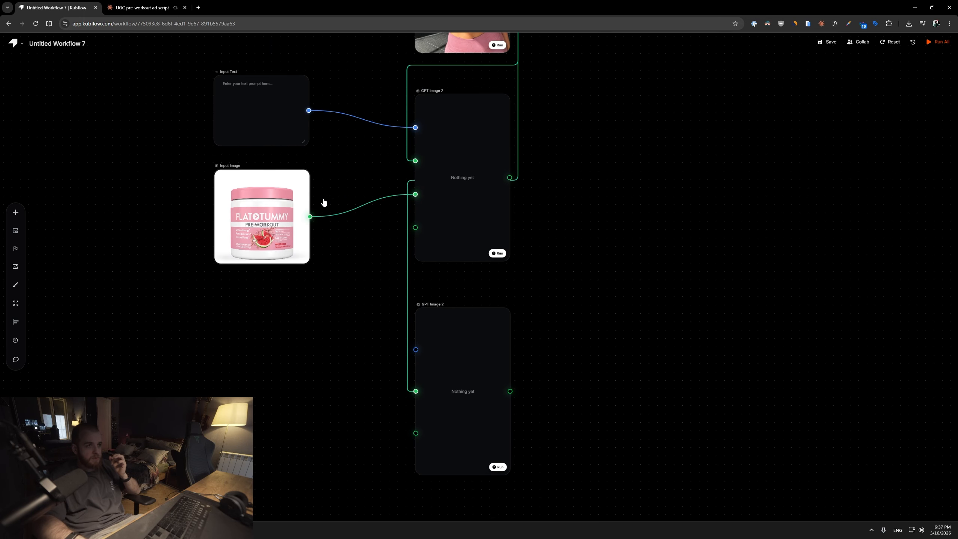
# Copy the Input Text and Input Image pair and connect the pasted nodes to the third GPT Image 2 node.
pyautogui.keyDown('shift'); pyautogui.click(262, 220); pyautogui.keyUp('shift')
pyautogui.hotkey('ctrl', 'c')
pyautogui.hotkey('ctrl', 'v')
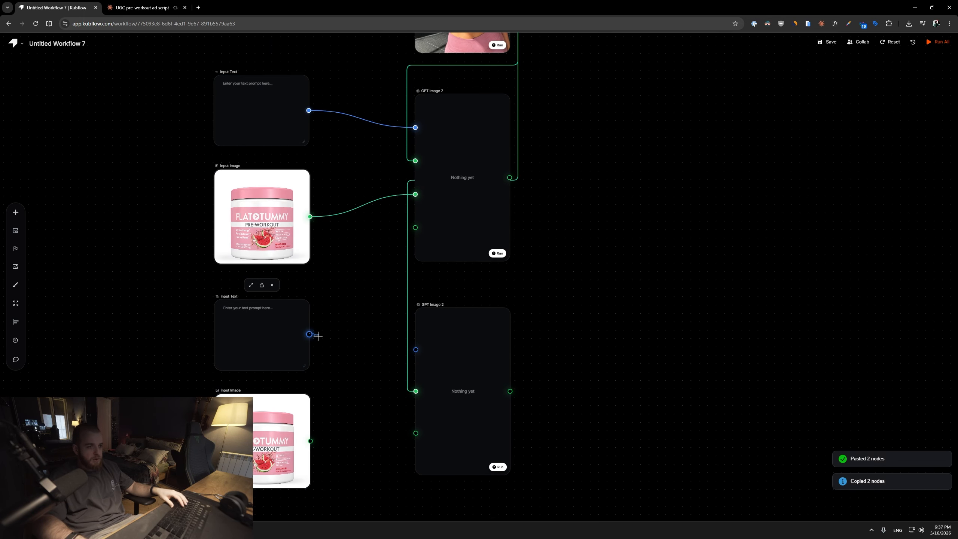
pyautogui.moveTo(309, 334); pyautogui.dragTo(416, 350)
pyautogui.moveTo(310, 441); pyautogui.dragTo(416, 433)
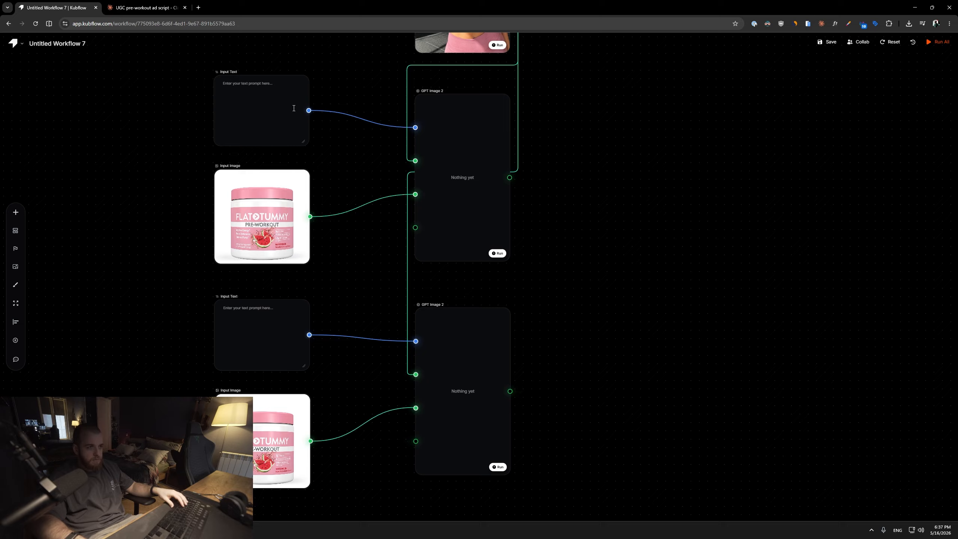
# Enter the prompt "same girl but wide lens, sitting on gym floor, yoga area" and run the second GPT Image 2 node.
pyautogui.scroll(3, 140, 123)
pyautogui.moveTo(141, 123); pyautogui.dragTo(135, 311)
pyautogui.click(256, 234)
pyautogui.write('sam')
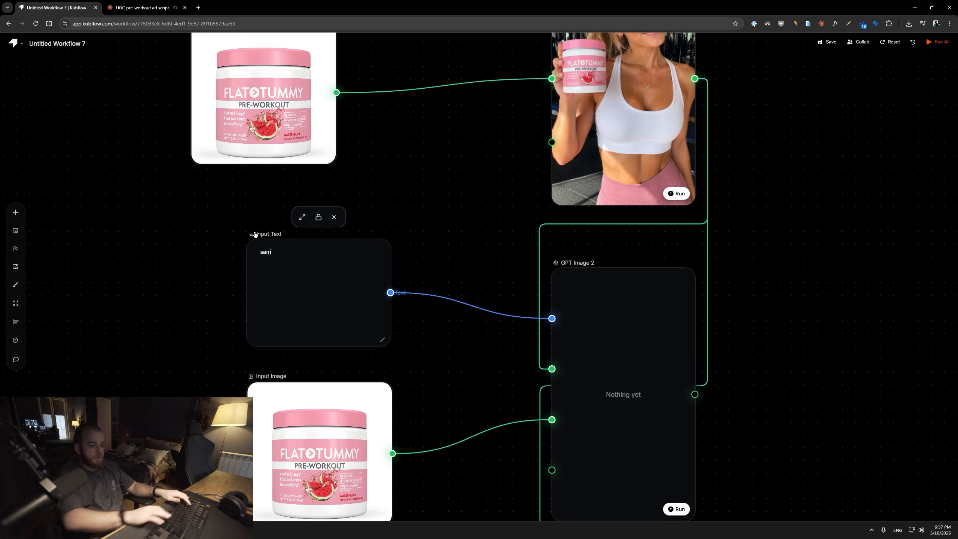
pyautogui.write('e girl but wide l')
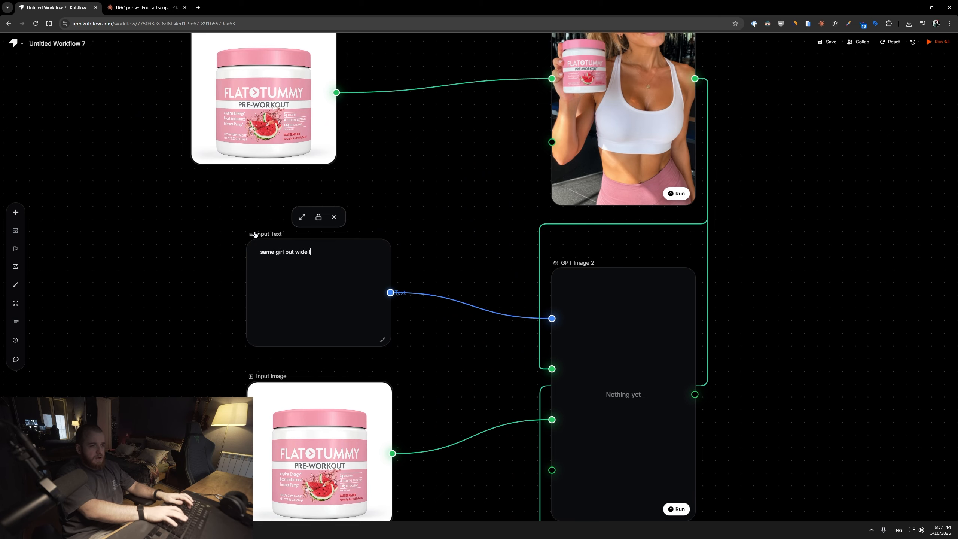
pyautogui.write('ens, sitting on gy')
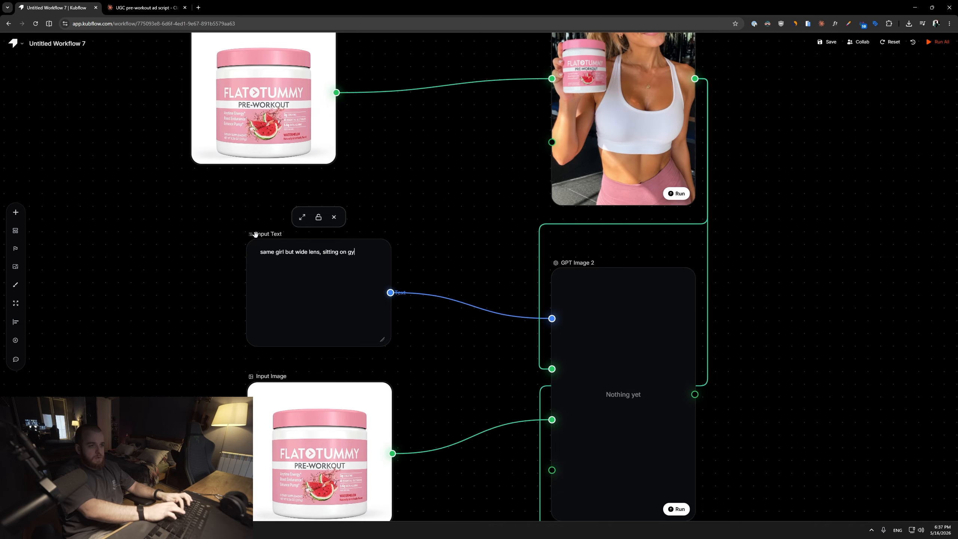
pyautogui.write('m floor, yoga area')
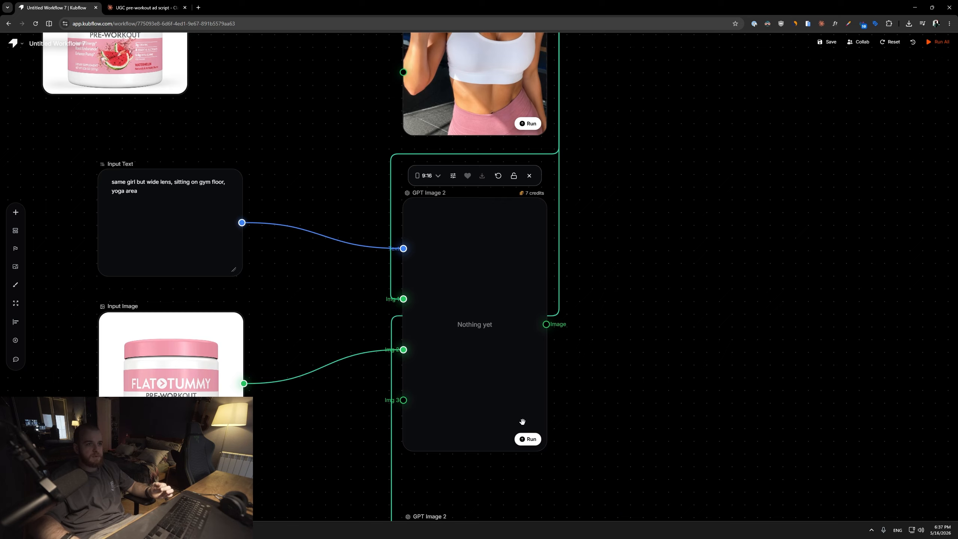
pyautogui.click(528, 439)
# Enter "same girl but walking in park, holding pre workout and talking to camera" in the third prompt and run it.
pyautogui.write('same girl but walking in park, holding pre workout')
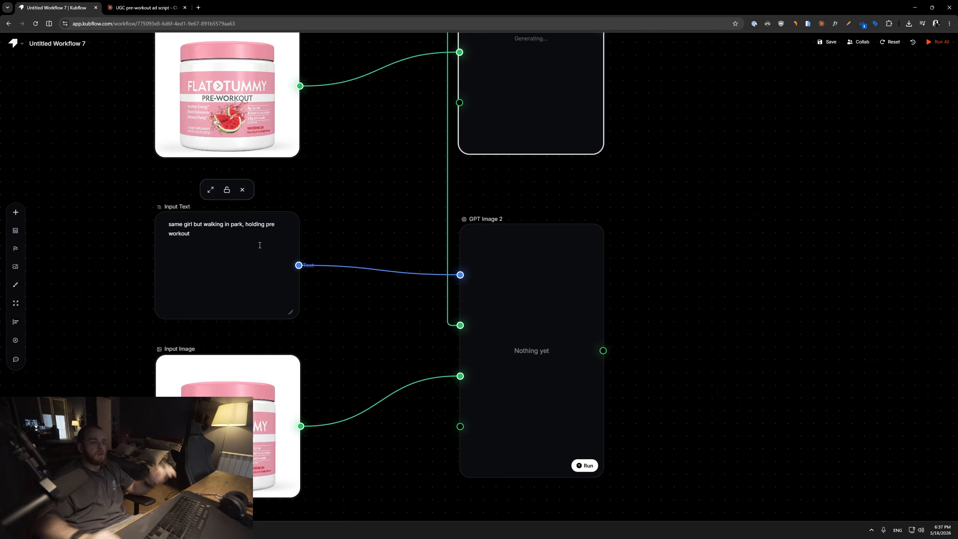
pyautogui.scroll(3, 259, 245)
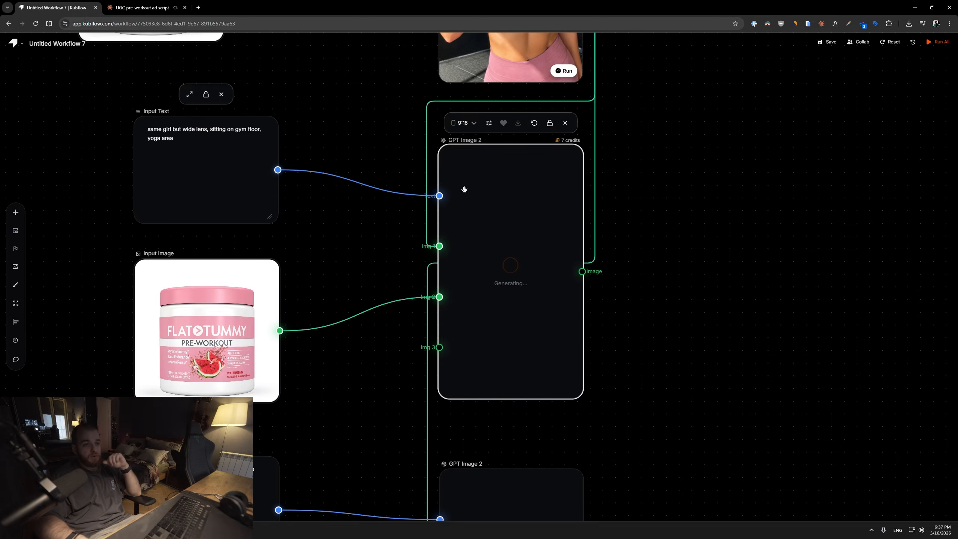
pyautogui.scroll(5, 464, 189)
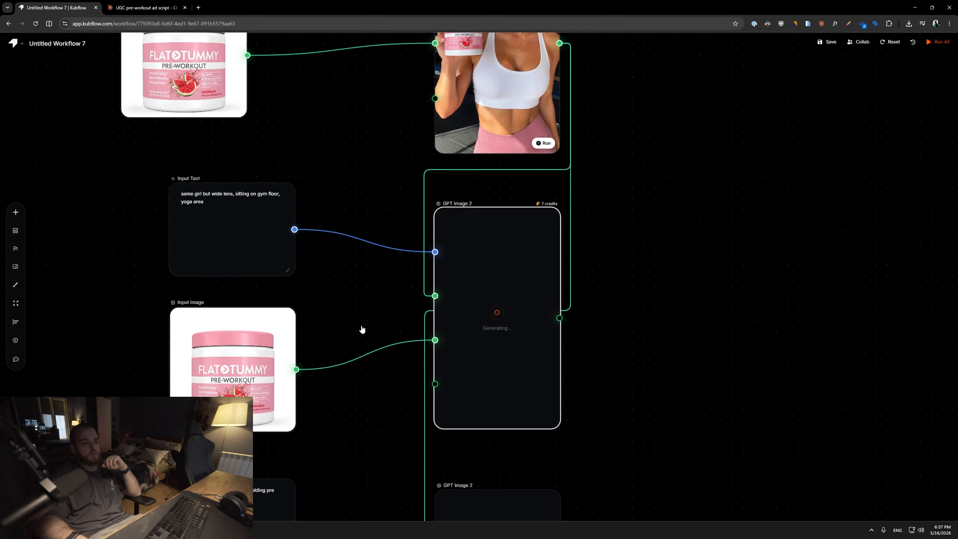
pyautogui.scroll(-3, 361, 329)
pyautogui.scroll(5, 475, 261)
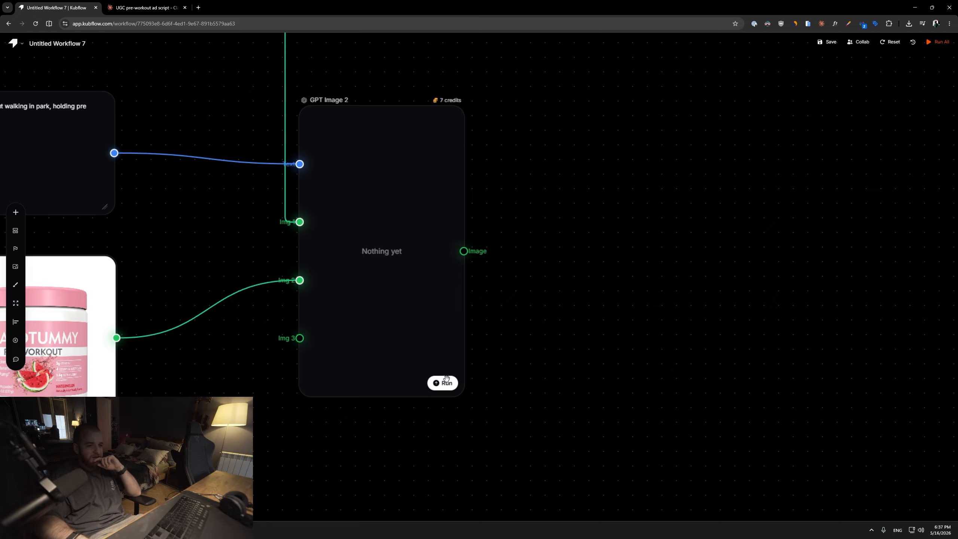
pyautogui.write('and talking to came')
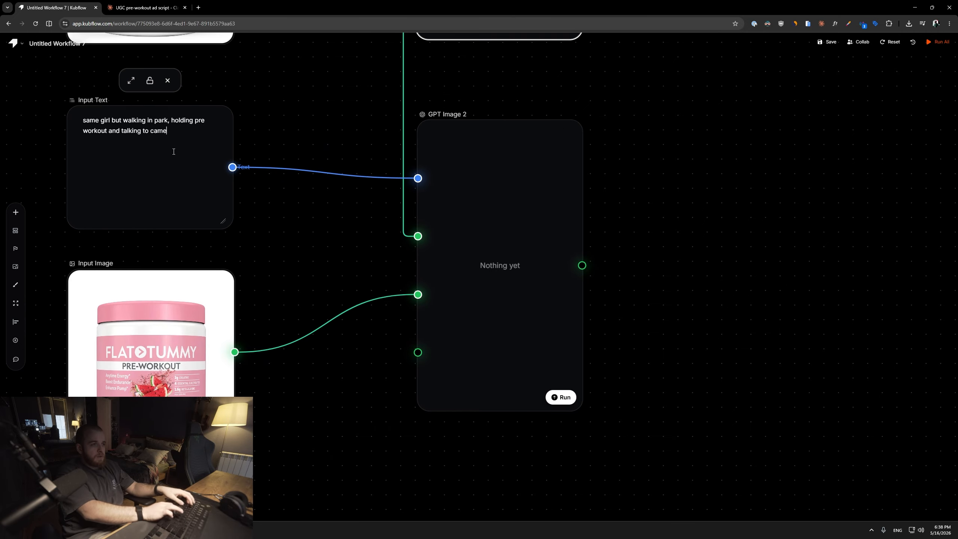
pyautogui.write('ra')
pyautogui.hotkey('ctrl', 'Return')
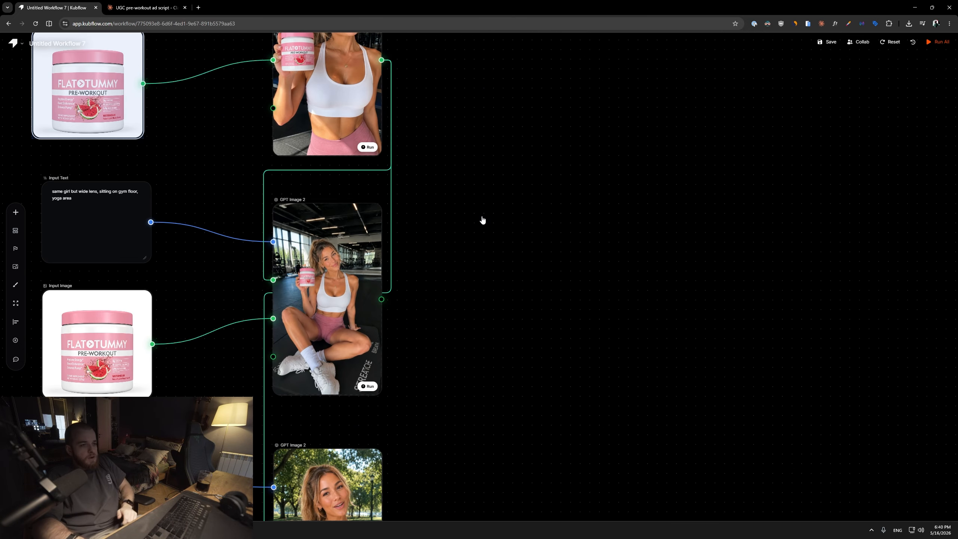
# Inspect the generated gym-floor and park influencer images up close.
pyautogui.moveTo(438, 285); pyautogui.dragTo(683, 227)
pyautogui.scroll(5, 565, 295)
pyautogui.scroll(3, 599, 385)
pyautogui.scroll(-2, 598, 382)
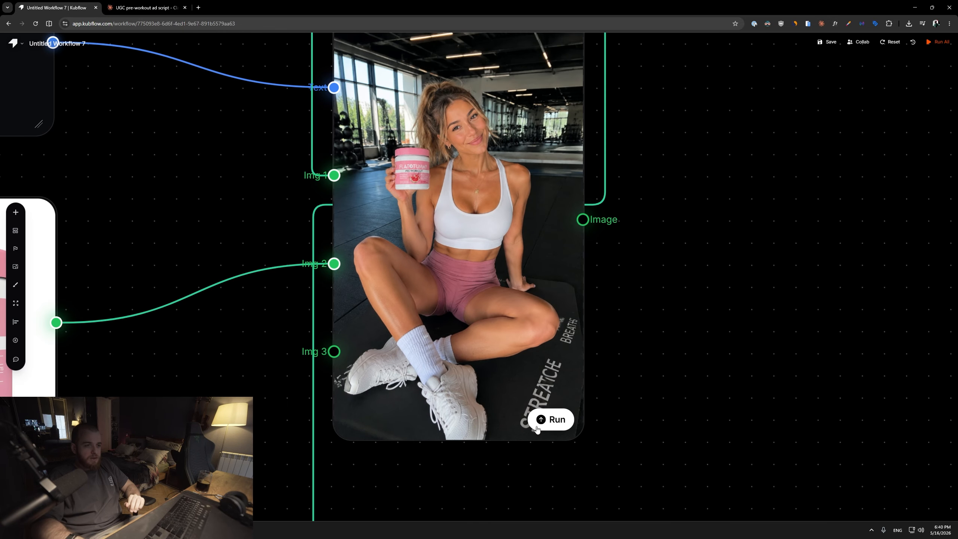
pyautogui.scroll(3, 561, 411)
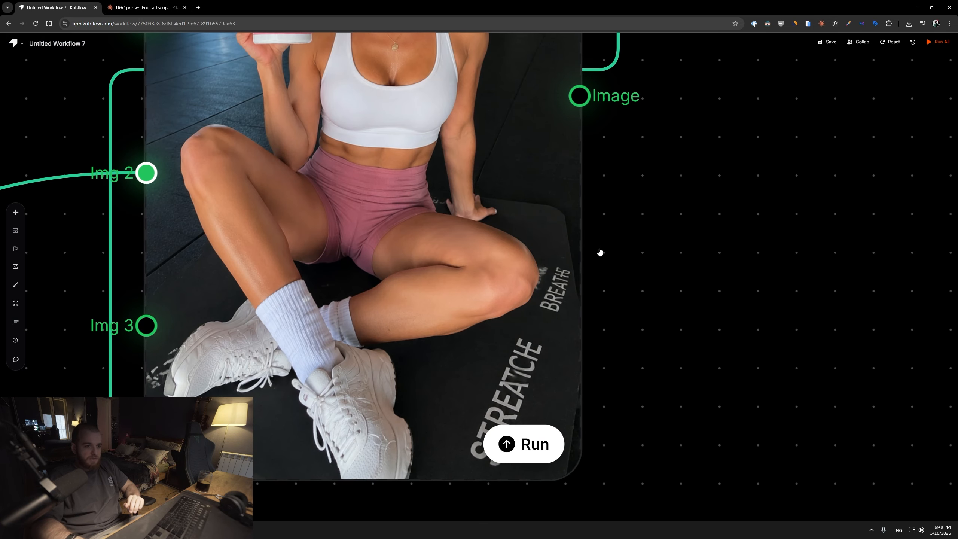
pyautogui.scroll(-3, 581, 301)
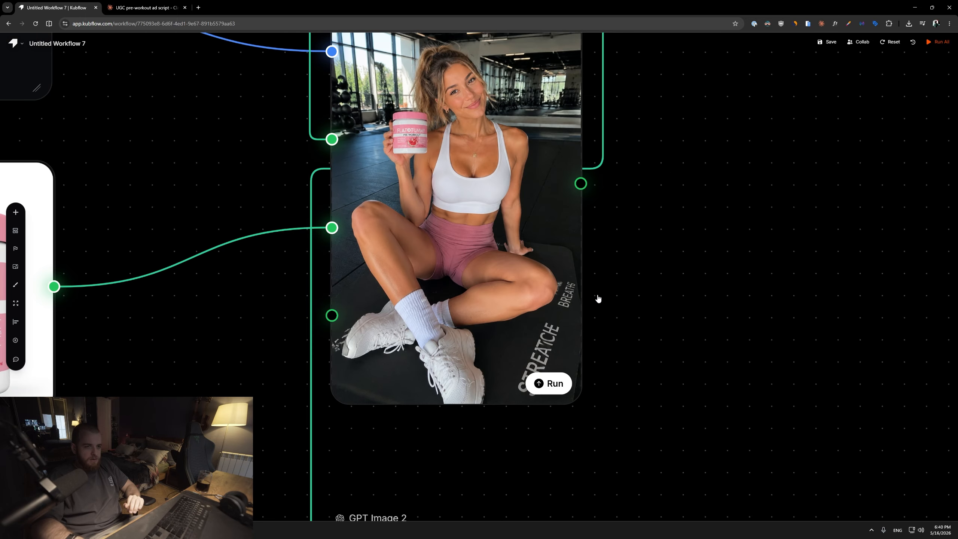
pyautogui.scroll(2, 597, 325)
pyautogui.scroll(-1, 600, 347)
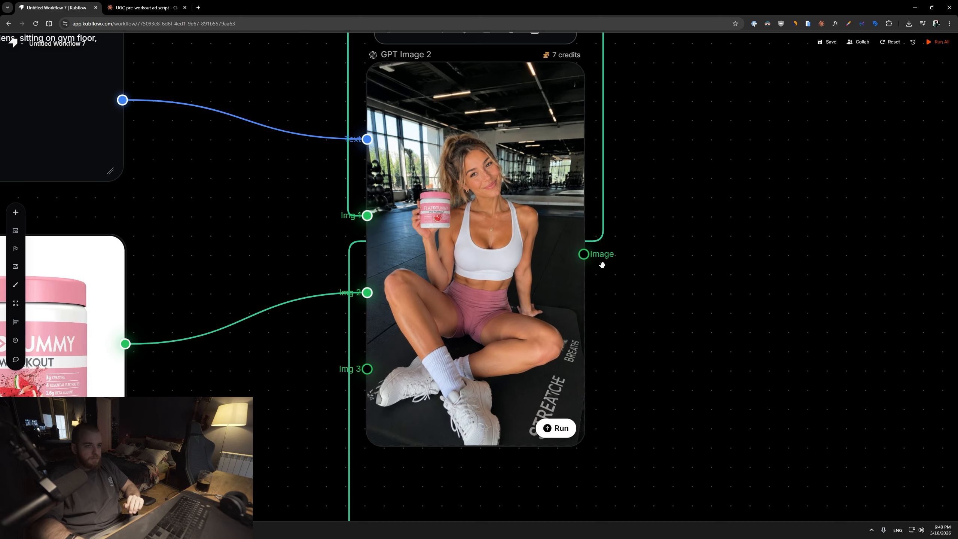
pyautogui.scroll(-5, 585, 331)
pyautogui.scroll(-6, 571, 400)
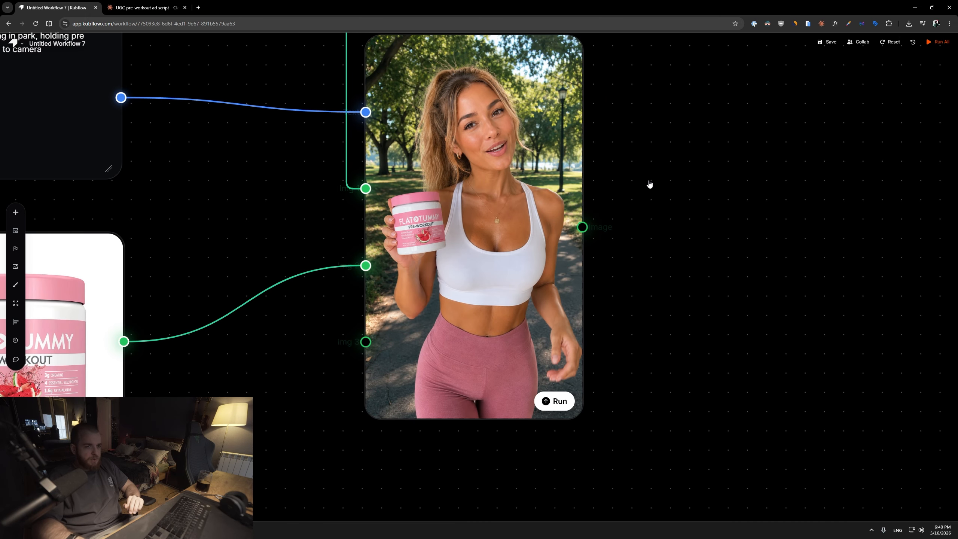
pyautogui.scroll(1, 626, 211)
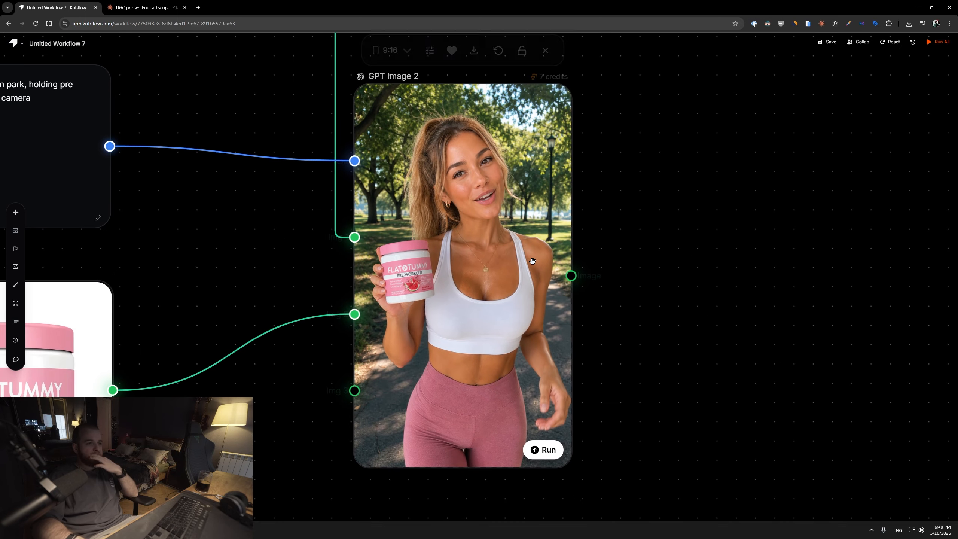
# Append ", she is holding camera with her another hand" to the park prompt and regenerate that image.
pyautogui.moveTo(579, 302); pyautogui.dragTo(656, 310)
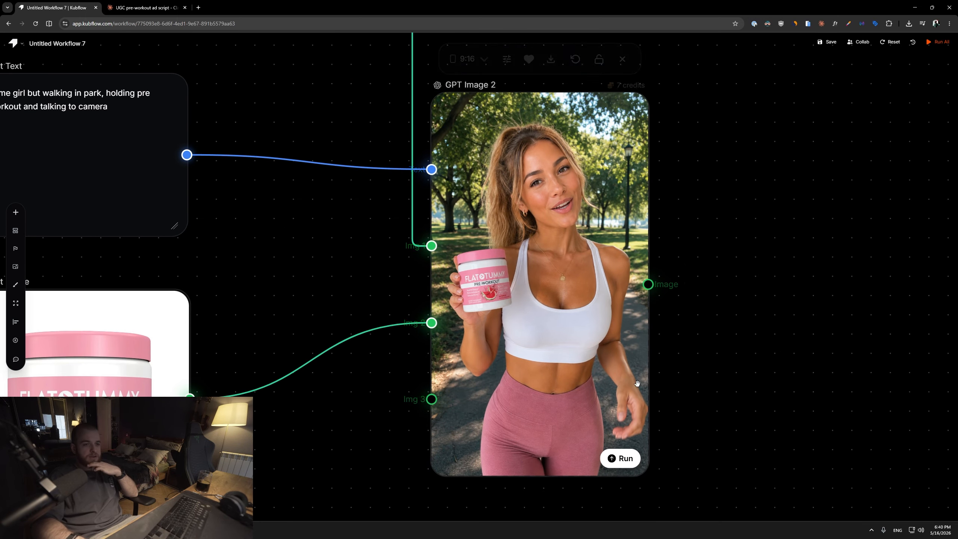
pyautogui.moveTo(324, 204); pyautogui.dragTo(439, 246)
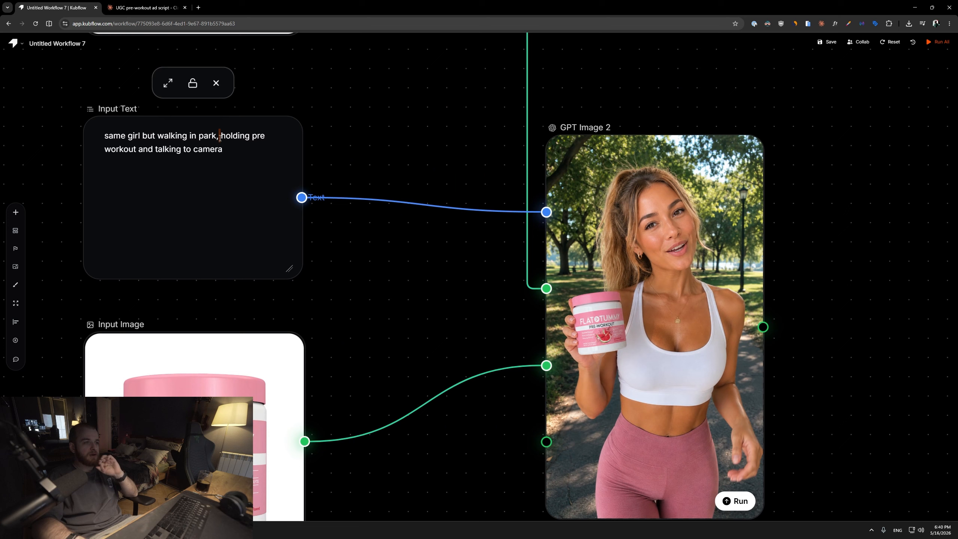
pyautogui.click(233, 158)
pyautogui.write(',')
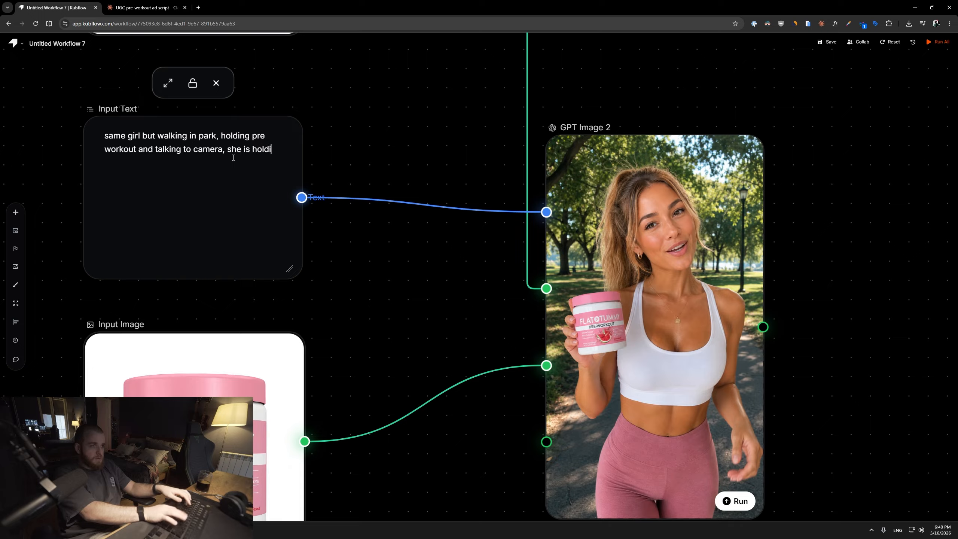
pyautogui.write('she is holdinh')
pyautogui.press('BackSpace')
pyautogui.write('g camera')
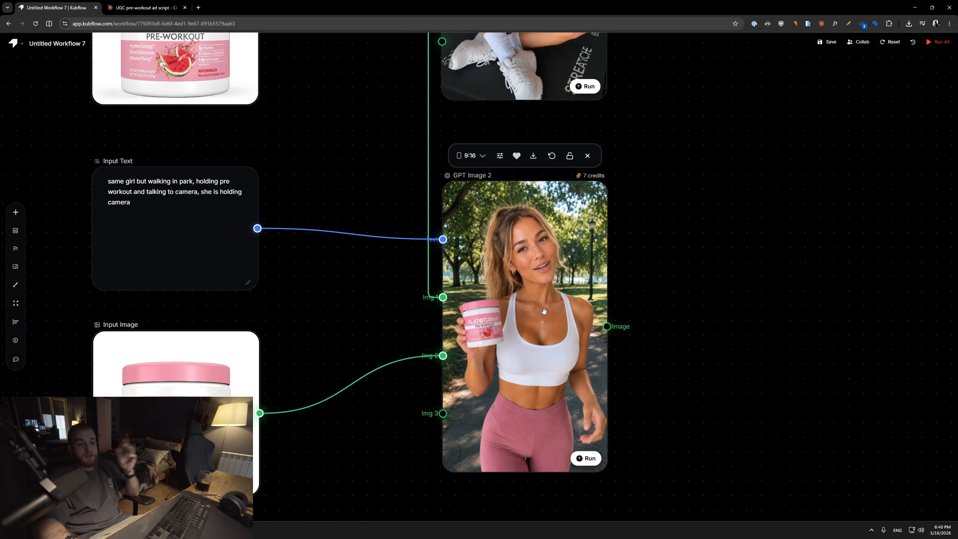
pyautogui.scroll(6, 387, 351)
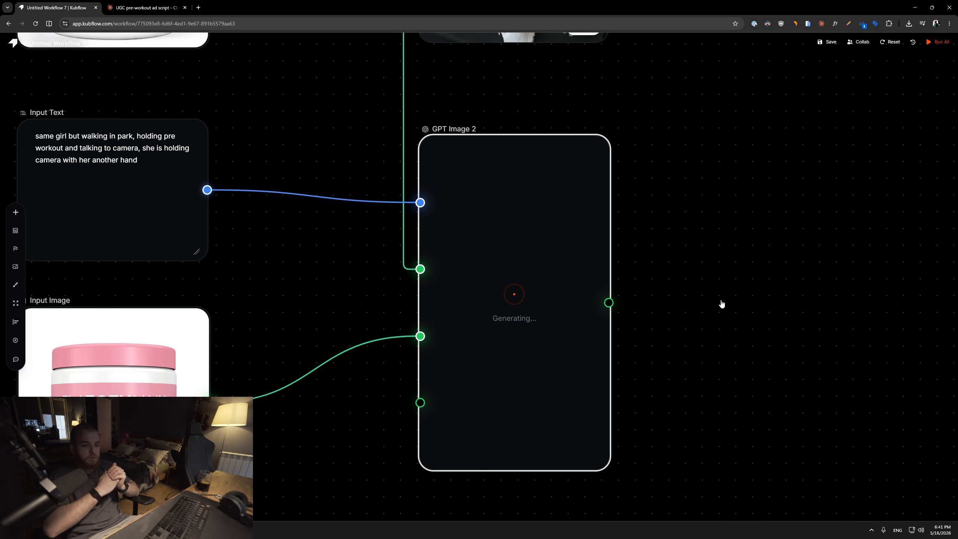
# Inspect the regenerated park selfie image up close on the canvas.
pyautogui.scroll(5, 721, 304)
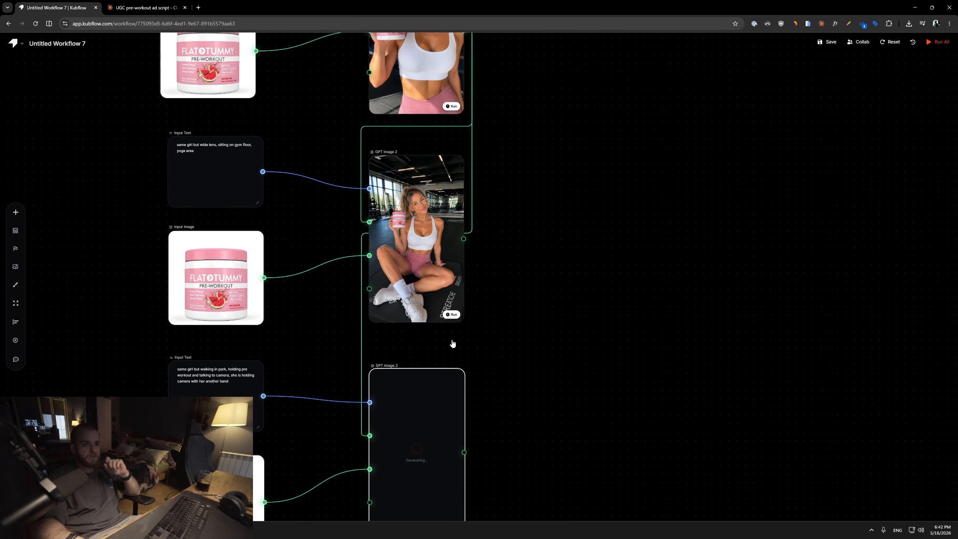
pyautogui.scroll(-3, 451, 342)
pyautogui.scroll(-2, 490, 223)
pyautogui.moveTo(462, 306); pyautogui.dragTo(539, 210)
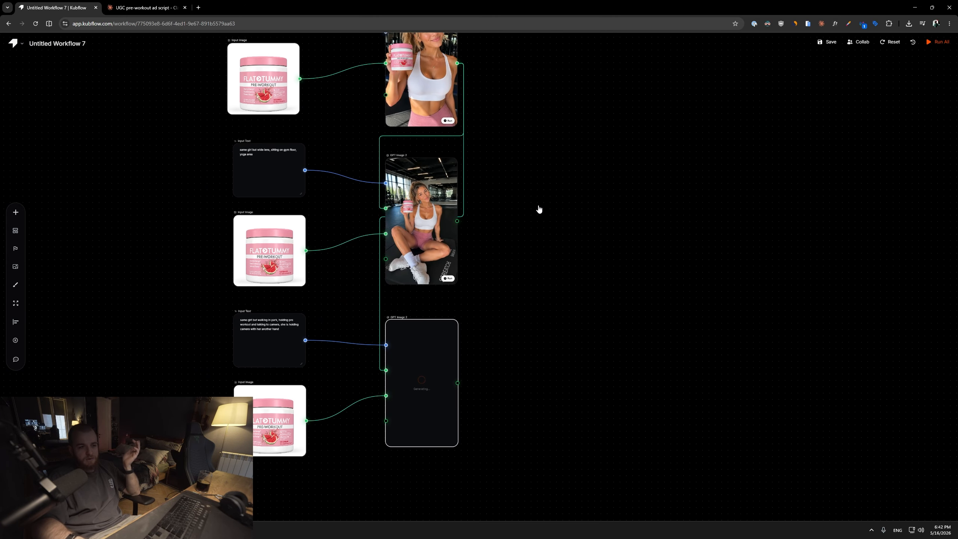
pyautogui.scroll(1, 543, 177)
pyautogui.moveTo(543, 178); pyautogui.dragTo(472, 327)
pyautogui.scroll(2, 497, 136)
pyautogui.rightClick(476, 120)
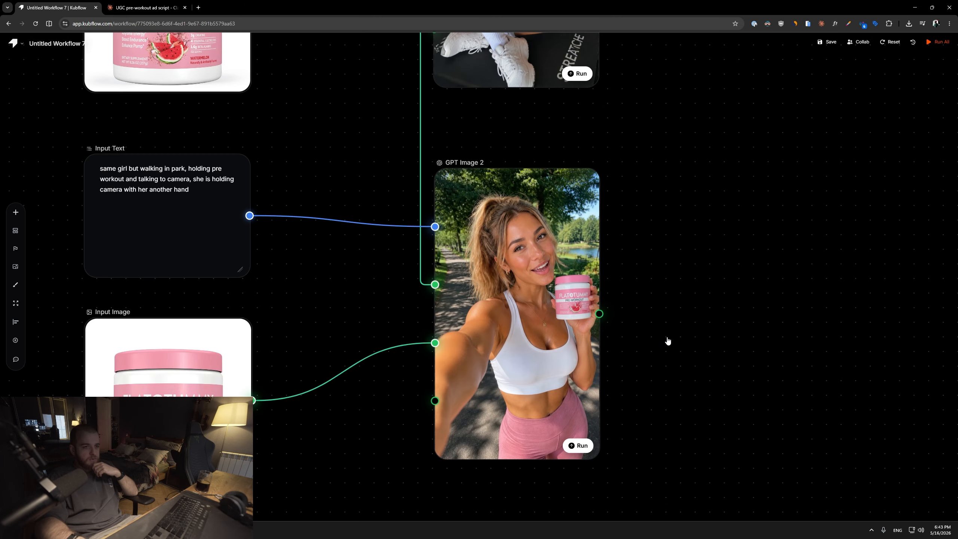
pyautogui.moveTo(573, 338)
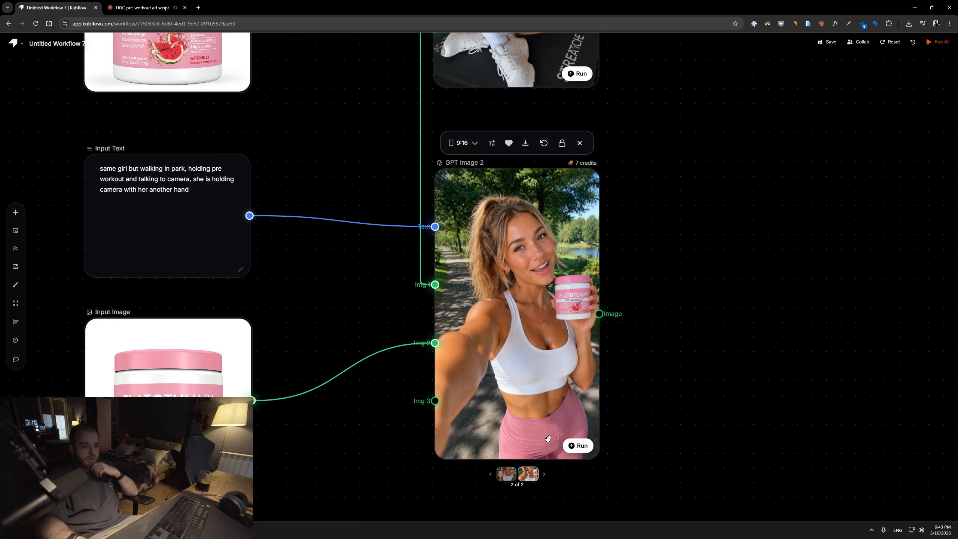
pyautogui.scroll(1, 547, 439)
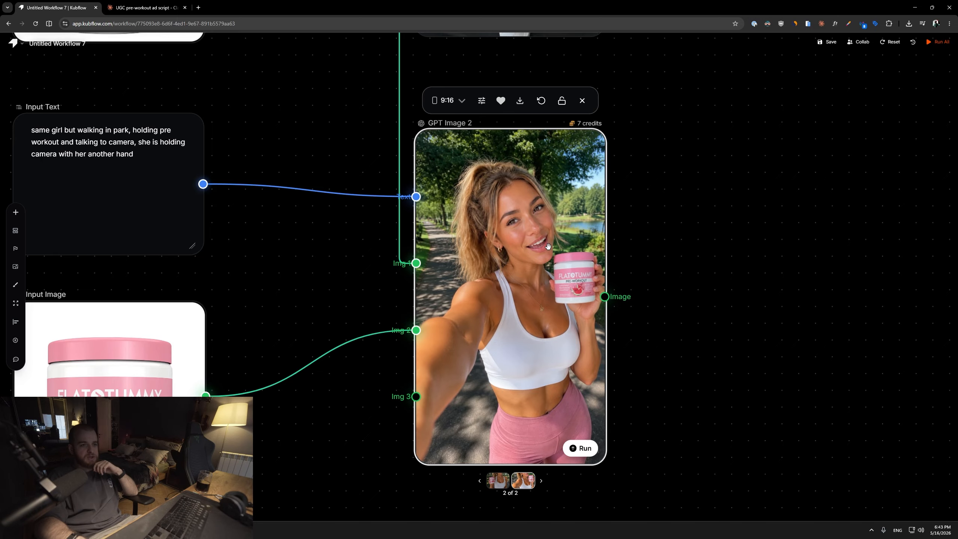
# Add a Seedance 2.0 video node beside the first gym influencer image.
pyautogui.scroll(-4, 537, 244)
pyautogui.moveTo(540, 238); pyautogui.dragTo(461, 382)
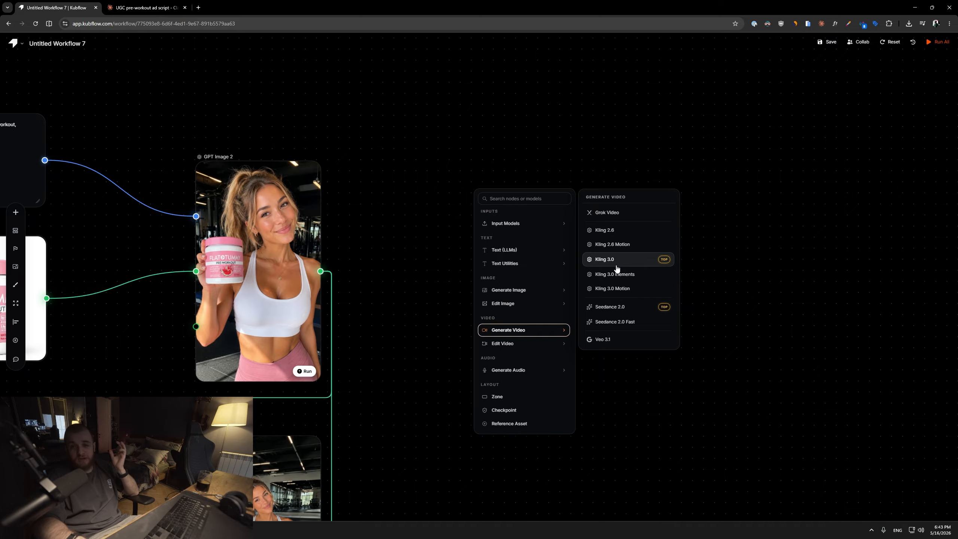
pyautogui.click(606, 314)
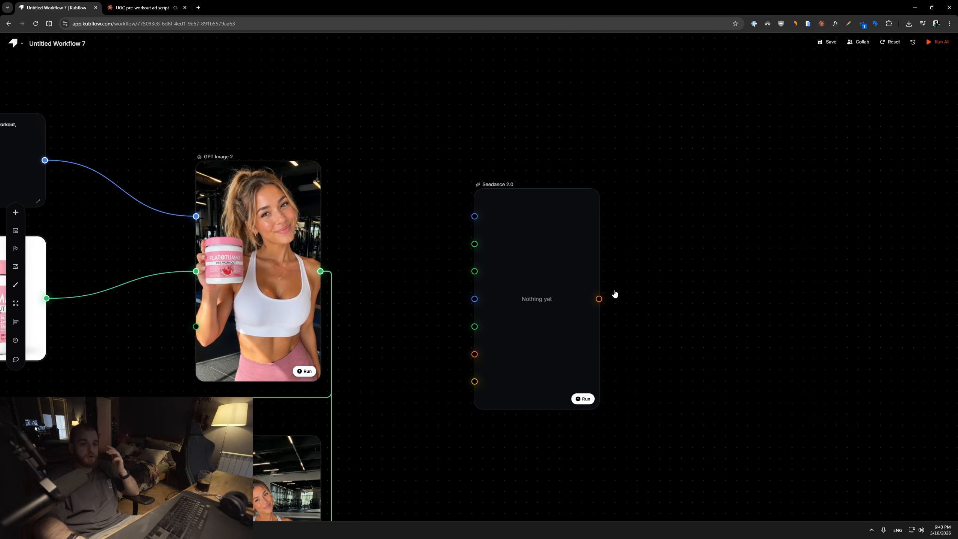
# Add a Grok Video node next to the Seedance node.
pyautogui.scroll(3, 633, 219)
pyautogui.moveTo(572, 202)
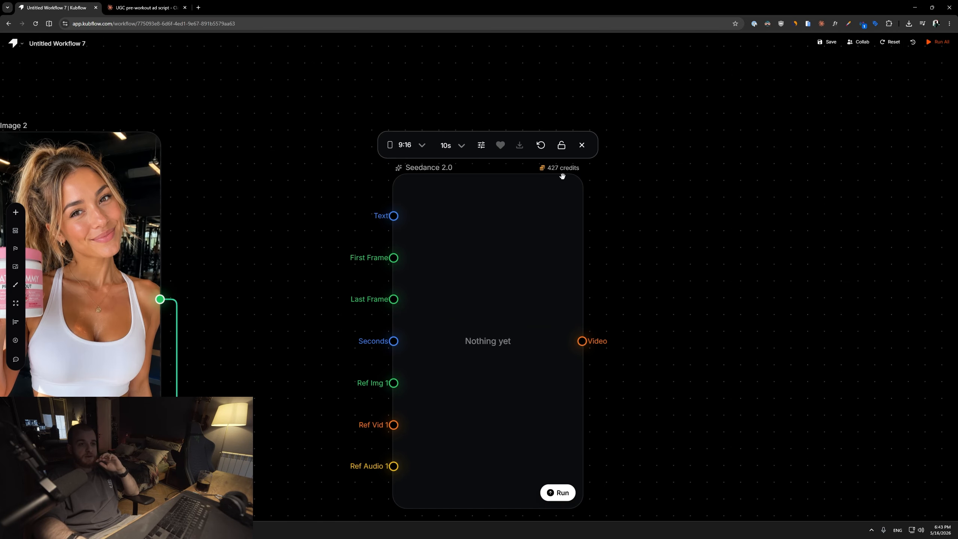
pyautogui.rightClick(658, 170)
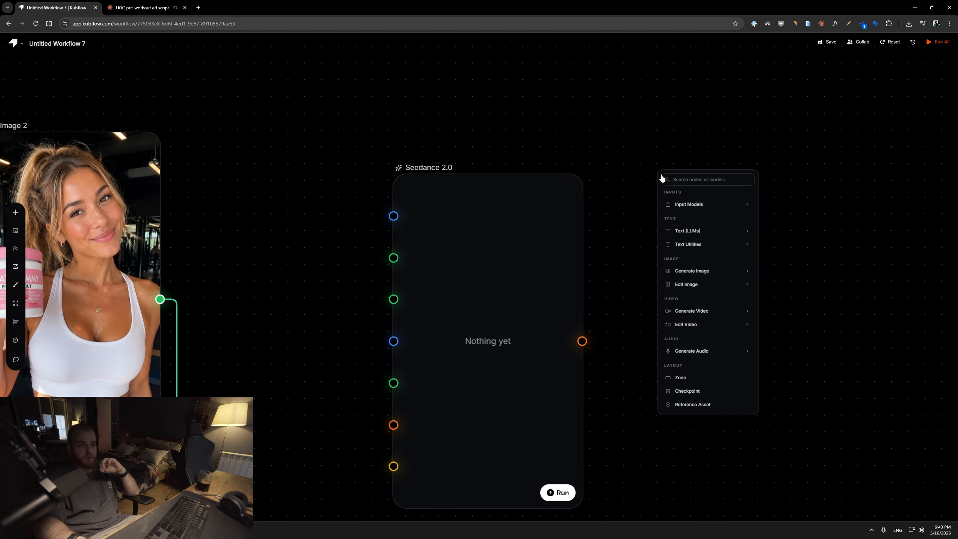
pyautogui.moveTo(717, 311)
pyautogui.click(792, 193)
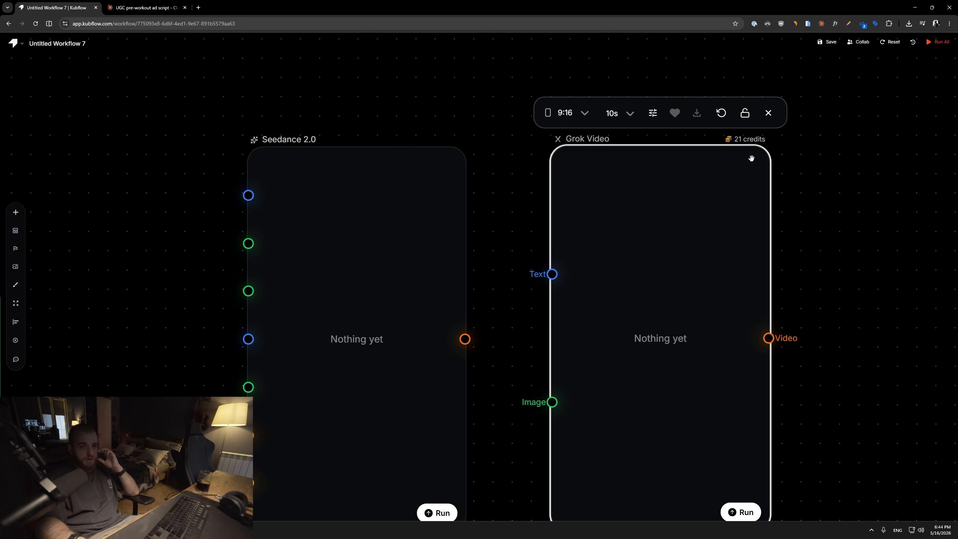
pyautogui.scroll(2, 735, 151)
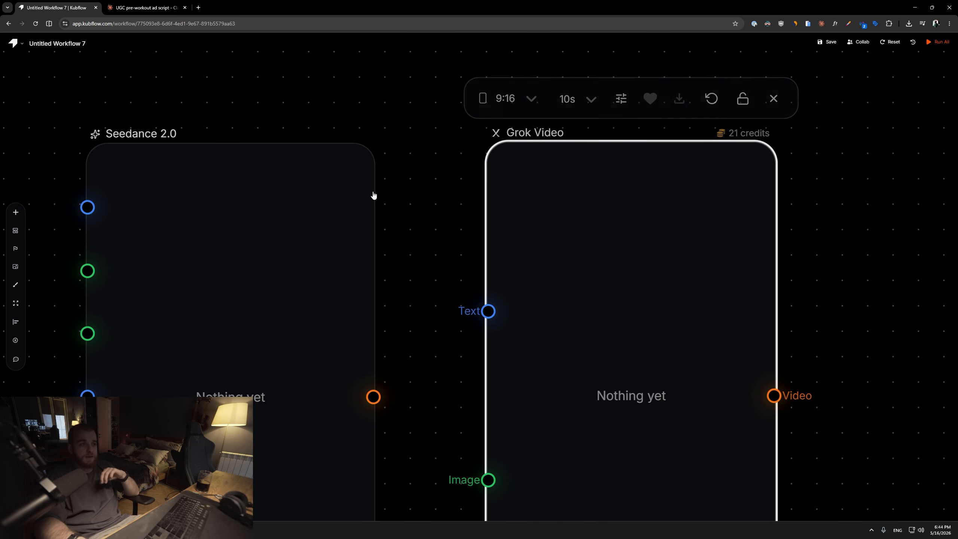
pyautogui.moveTo(306, 171)
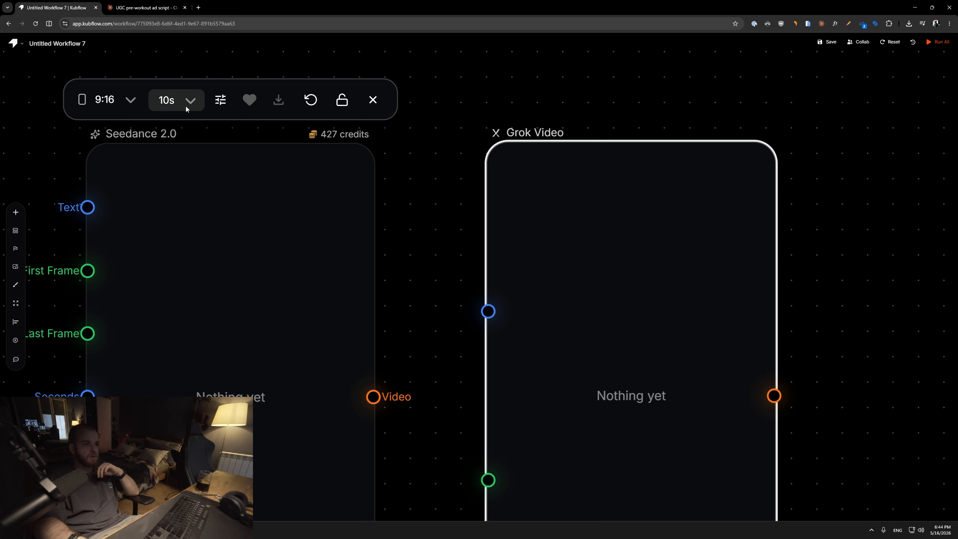
pyautogui.scroll(-5, 285, 133)
# Delete the Seedance 2.0 node.
pyautogui.click(270, 249)
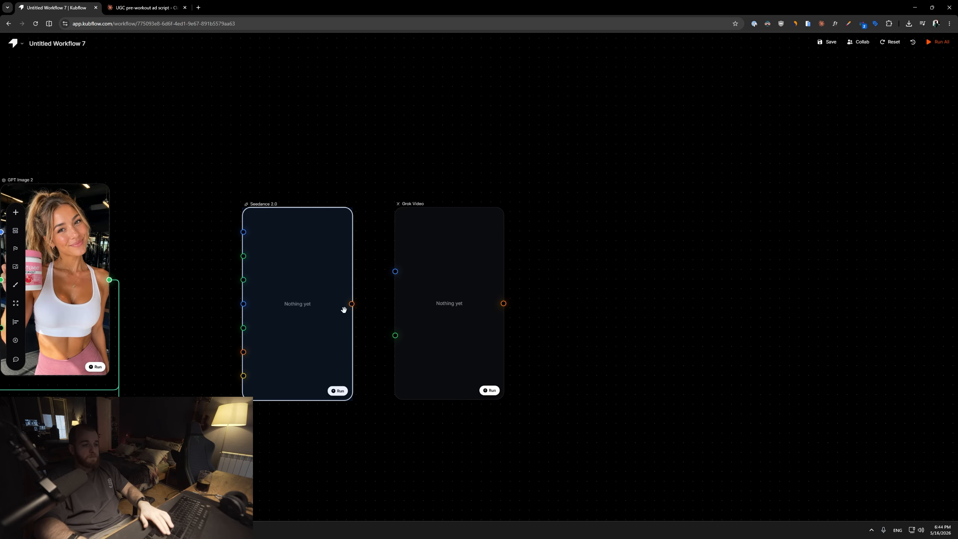
pyautogui.press('Delete')
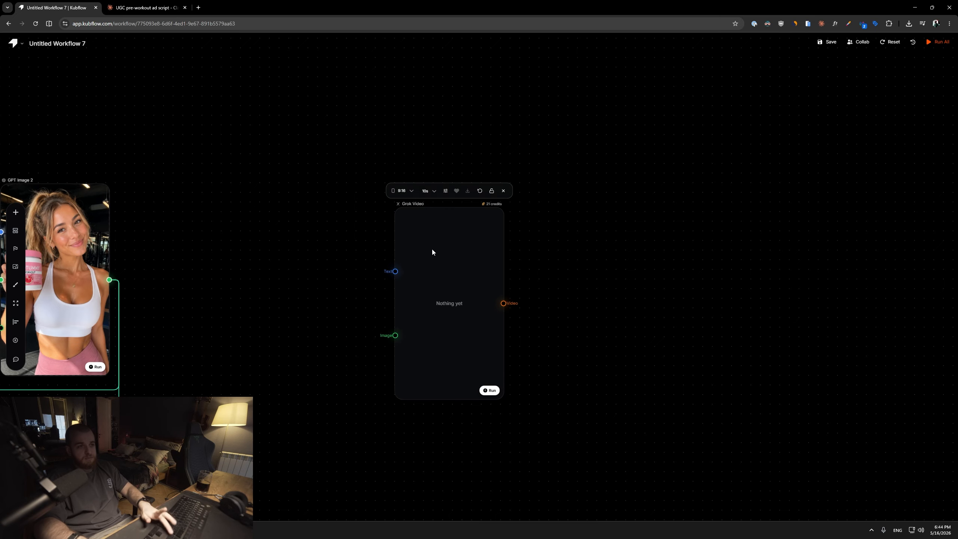
# Duplicate the first prompt's Input Text node and connect it to the Grok Video text input.
pyautogui.moveTo(434, 253); pyautogui.dragTo(344, 244)
pyautogui.moveTo(265, 238); pyautogui.dragTo(536, 239)
pyautogui.moveTo(561, 247); pyautogui.dragTo(640, 250)
pyautogui.hotkey('ctrl', 'c')
pyautogui.hotkey('ctrl', 'v')
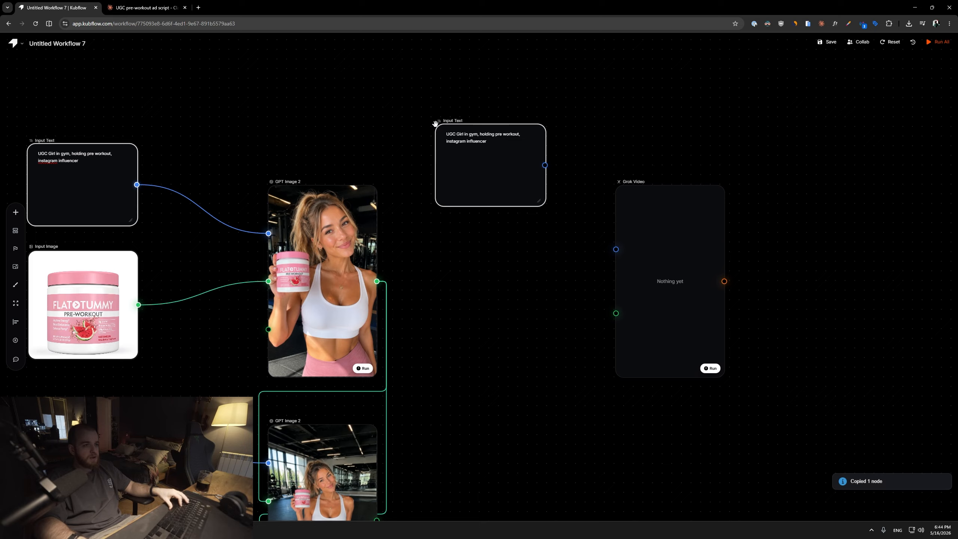
pyautogui.moveTo(545, 165); pyautogui.dragTo(616, 250)
# Copy the prompt and Grok Video pair twice to create three video branches beside the images.
pyautogui.scroll(-3, 699, 310)
pyautogui.moveTo(699, 311); pyautogui.dragTo(543, 184)
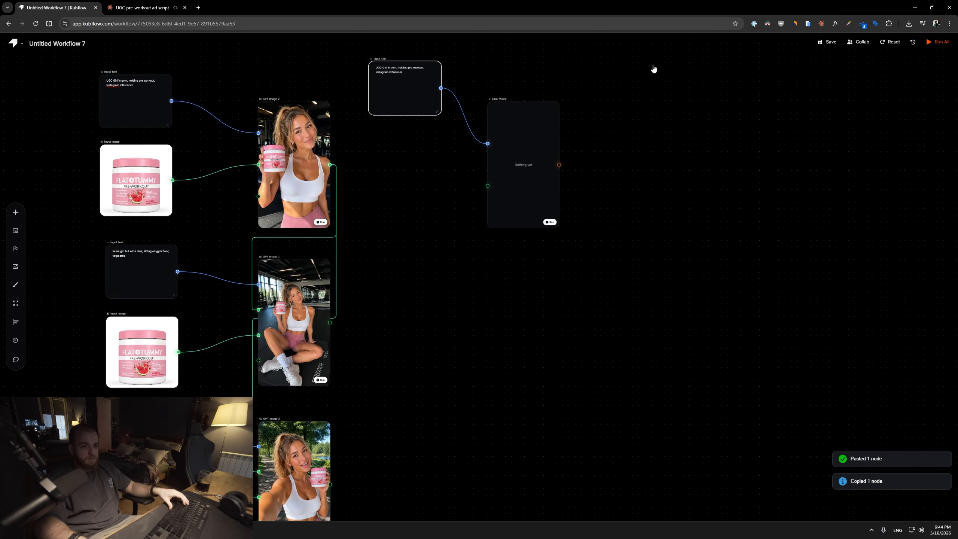
pyautogui.moveTo(649, 67); pyautogui.dragTo(400, 177)
pyautogui.hotkey('ctrl', 'c')
pyautogui.hotkey('ctrl', 'v')
pyautogui.moveTo(552, 317); pyautogui.dragTo(512, 248)
pyautogui.moveTo(624, 45); pyautogui.dragTo(335, 167)
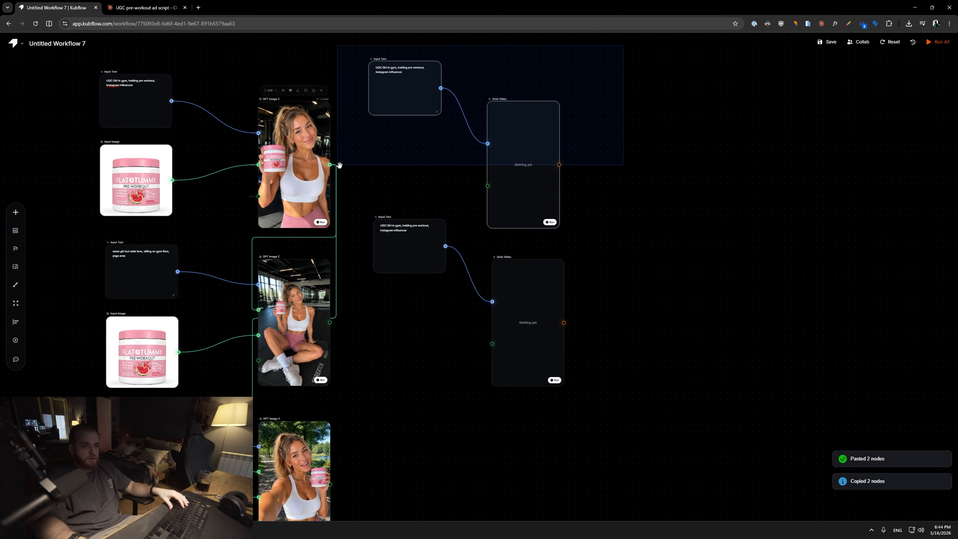
pyautogui.moveTo(510, 161); pyautogui.dragTo(528, 158)
pyautogui.click(485, 488)
pyautogui.moveTo(448, 414); pyautogui.dragTo(420, 318)
pyautogui.hotkey('ctrl', 'v')
pyautogui.moveTo(519, 381); pyautogui.dragTo(479, 360)
pyautogui.moveTo(405, 138); pyautogui.dragTo(561, 148)
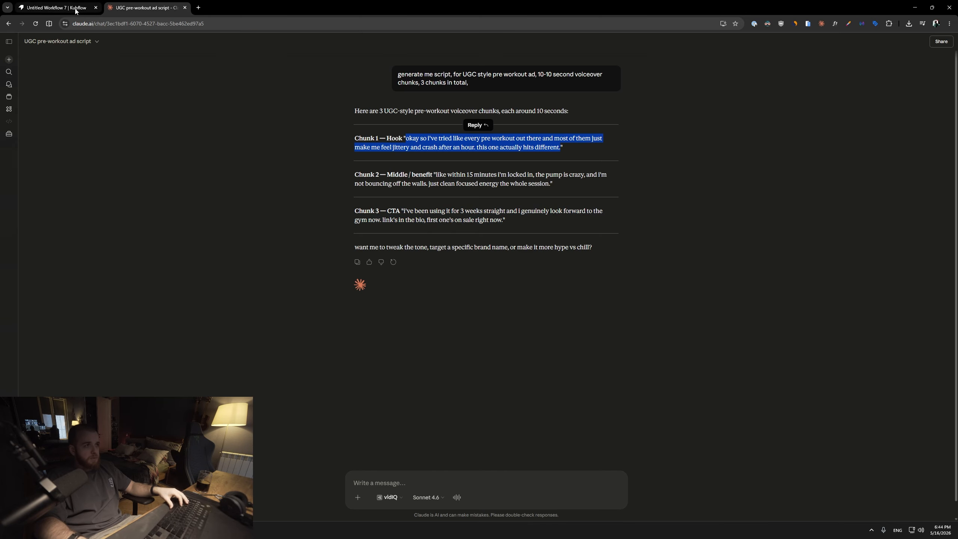
pyautogui.click(75, 10)
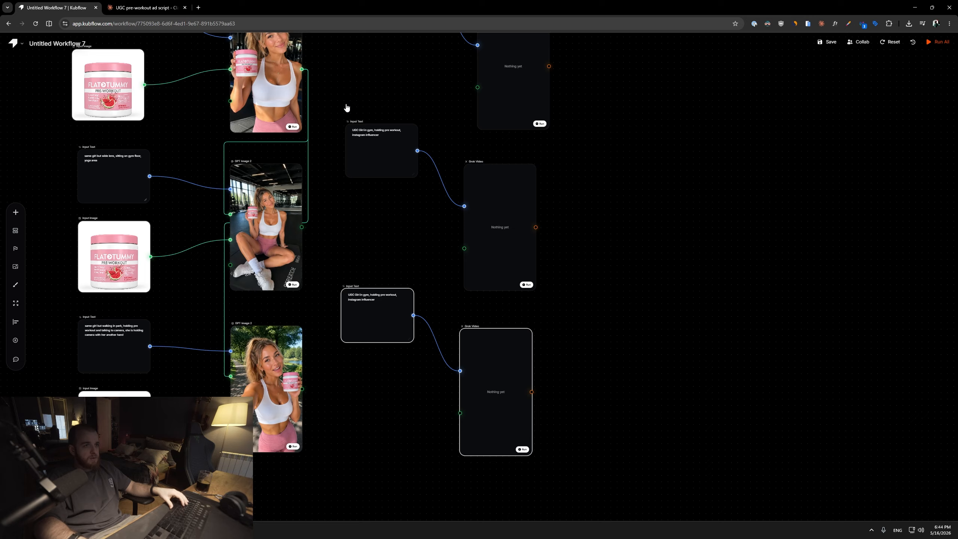
# Rewrite the first video prompt as "UGC Girl in gym, saying:" followed by the pasted script line in quotes.
pyautogui.scroll(5, 422, 364)
pyautogui.write('sayi')
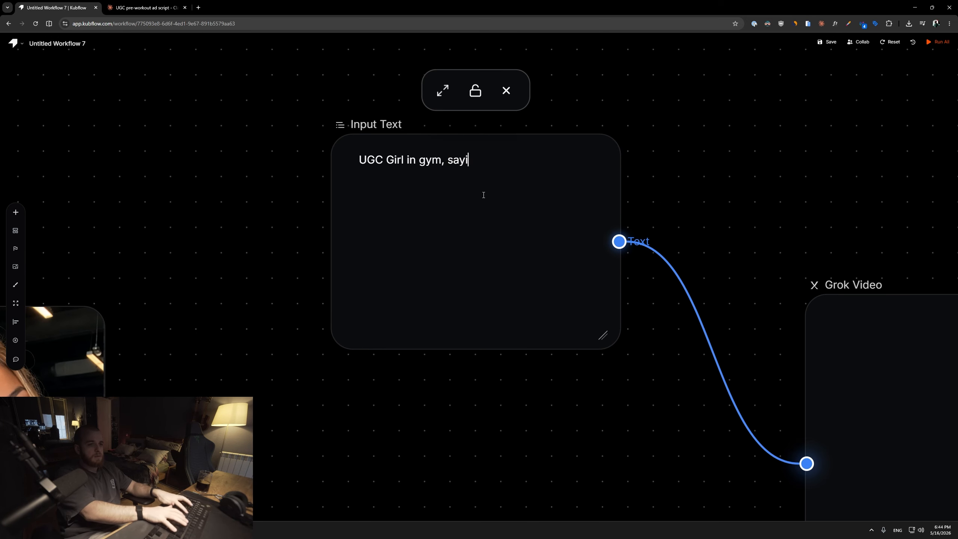
pyautogui.write('inh')
pyautogui.press('BackSpace')
pyautogui.write('g')
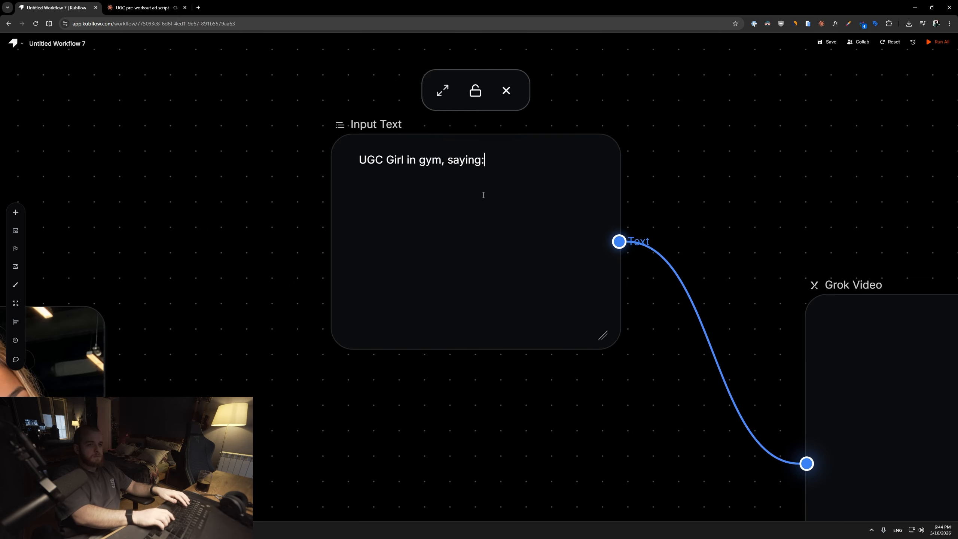
pyautogui.write(':')
pyautogui.press('Return')
pyautogui.press('Return')
pyautogui.hotkey('ctrl', 'v')
pyautogui.write('"')
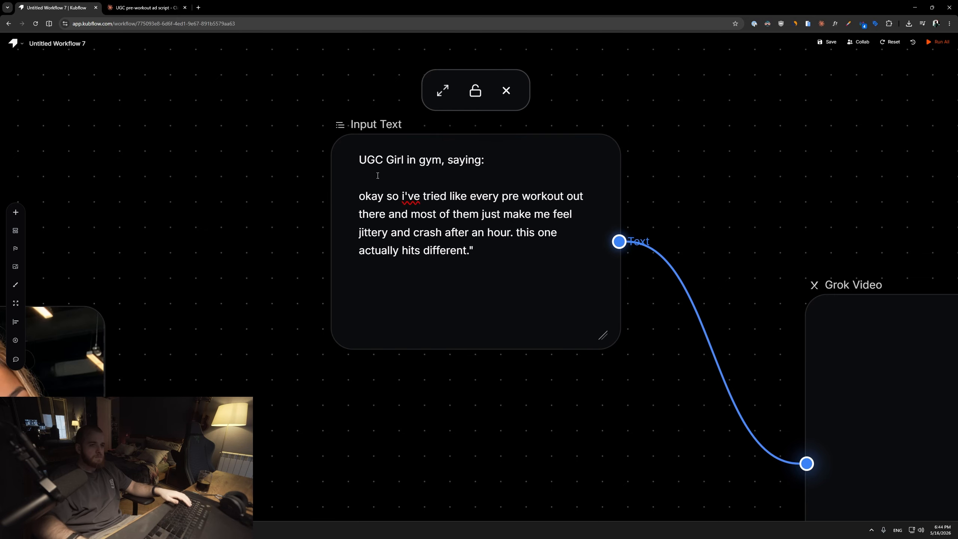
pyautogui.write('"')
pyautogui.click(531, 269)
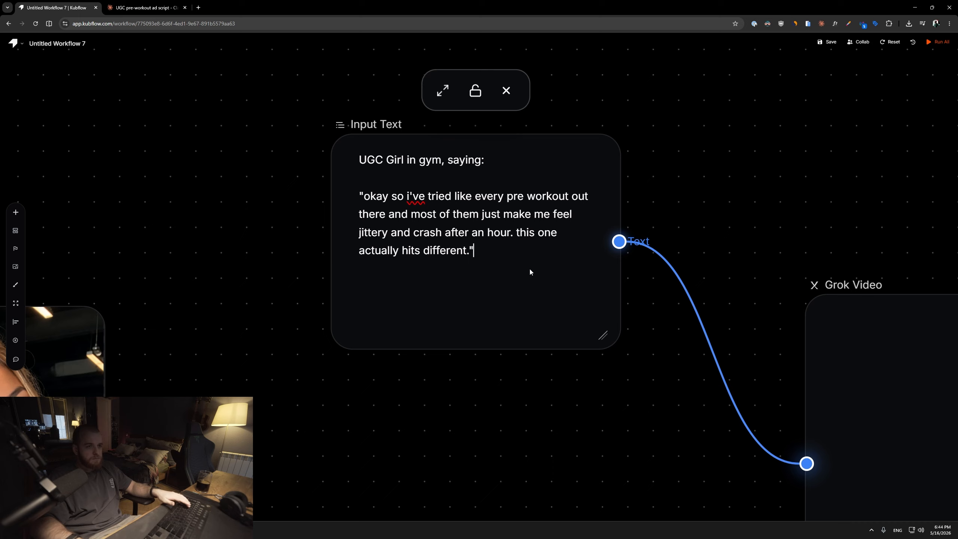
pyautogui.press('Return')
pyautogui.press('Return')
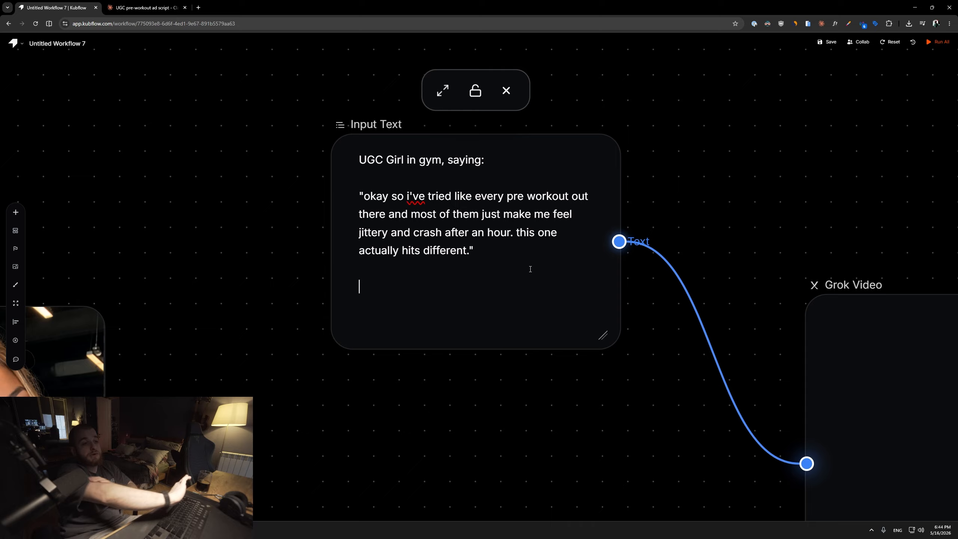
# Pan across the canvas to review the images and the three video branches.
pyautogui.click(350, 362)
pyautogui.scroll(-3, 428, 351)
pyautogui.moveTo(519, 358); pyautogui.dragTo(496, 328)
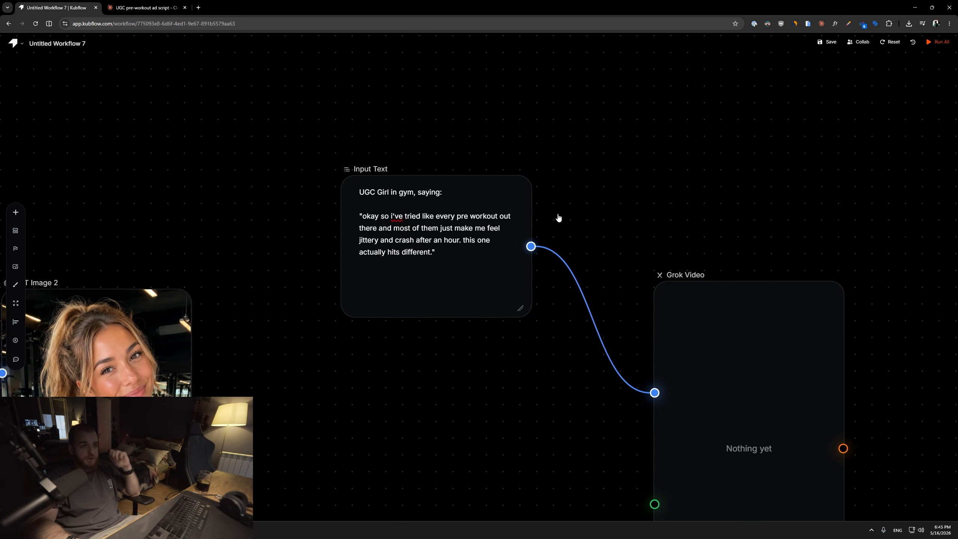
pyautogui.moveTo(451, 369); pyautogui.dragTo(516, 379)
pyautogui.scroll(-3, 525, 390)
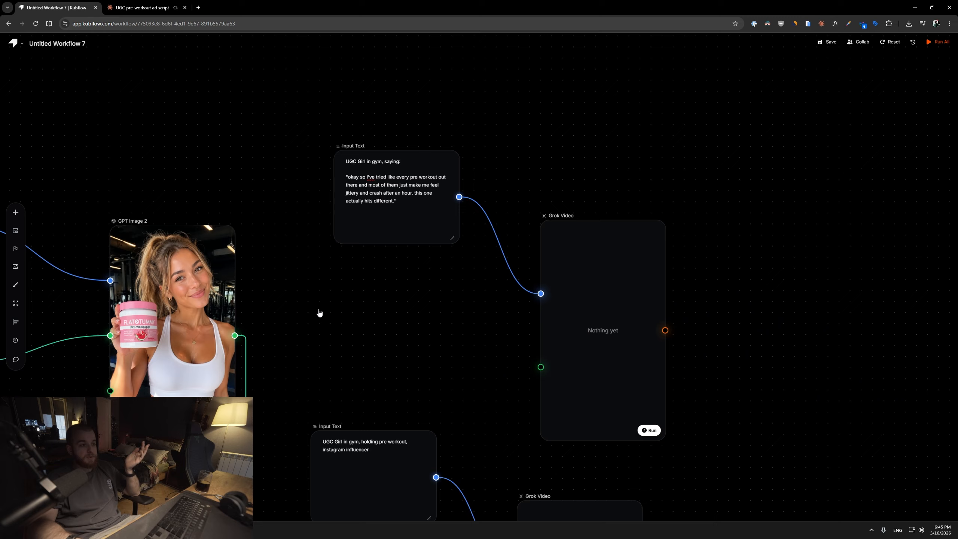
pyautogui.moveTo(319, 315); pyautogui.dragTo(637, 268)
pyautogui.scroll(3, 590, 334)
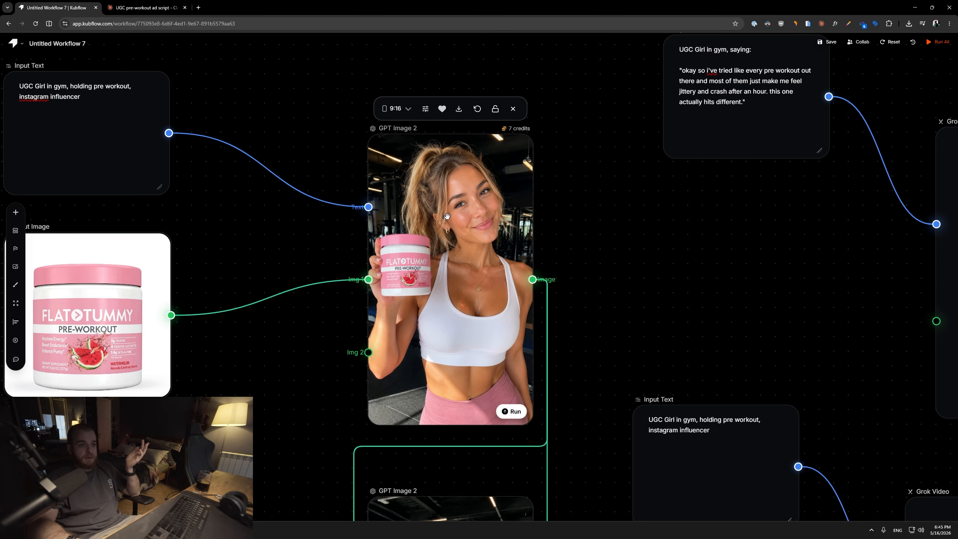
pyautogui.moveTo(534, 298); pyautogui.dragTo(523, 284)
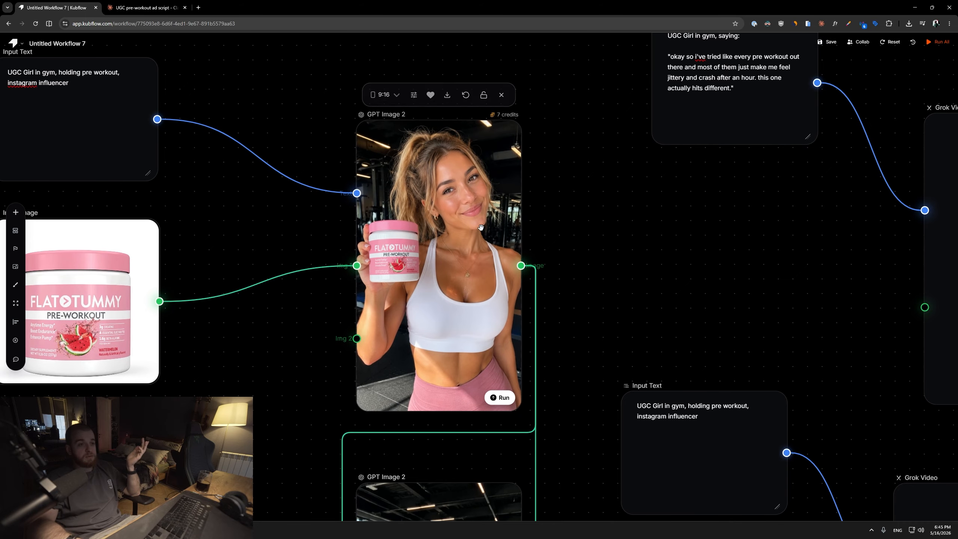
pyautogui.scroll(-8, 489, 238)
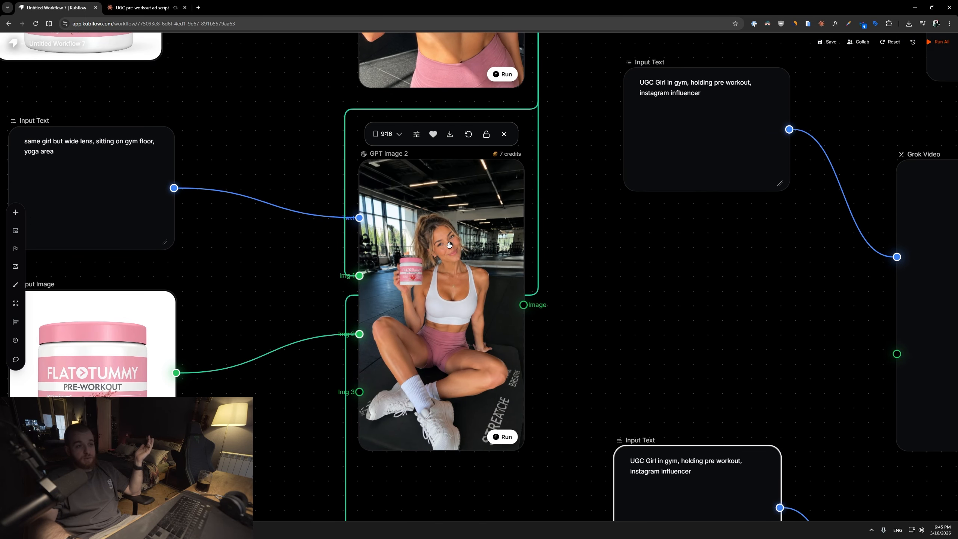
pyautogui.scroll(-9, 500, 246)
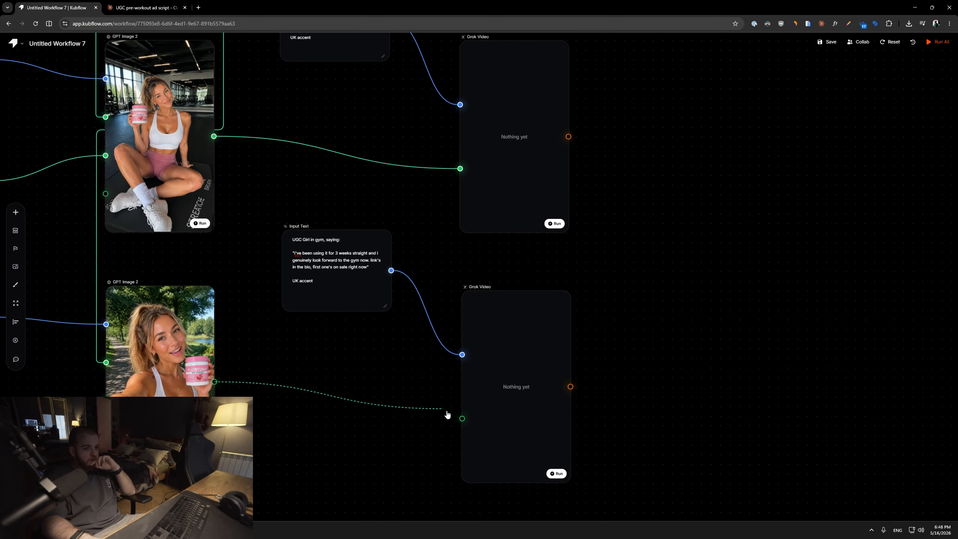
# Connect the park selfie image to the third Grok Video node's image input.
pyautogui.moveTo(477, 347)
pyautogui.moveTo(424, 122); pyautogui.dragTo(409, 348)
pyautogui.moveTo(411, 193); pyautogui.dragTo(380, 323)
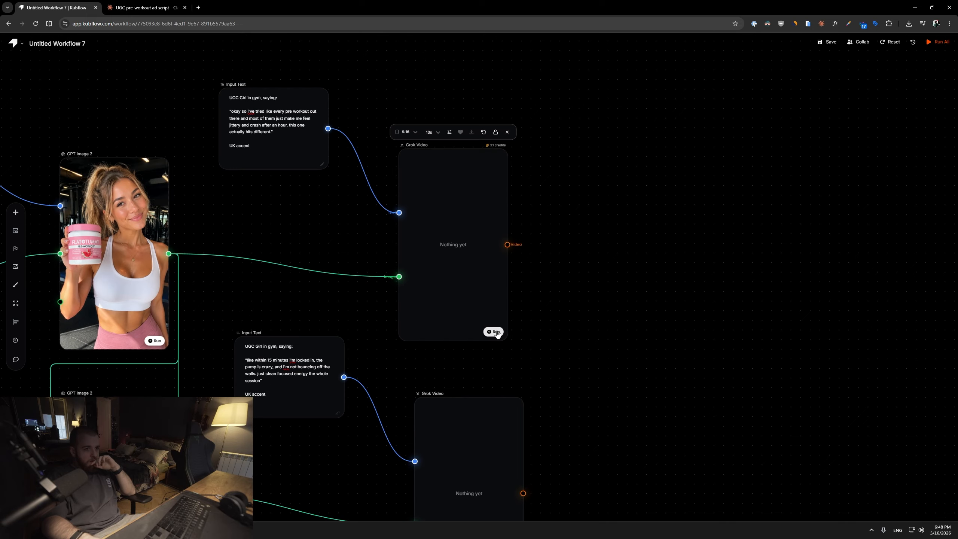
# Run all three Grok Video nodes.
pyautogui.click(496, 332)
pyautogui.moveTo(599, 415); pyautogui.dragTo(551, 185)
pyautogui.moveTo(446, 94); pyautogui.dragTo(474, 178)
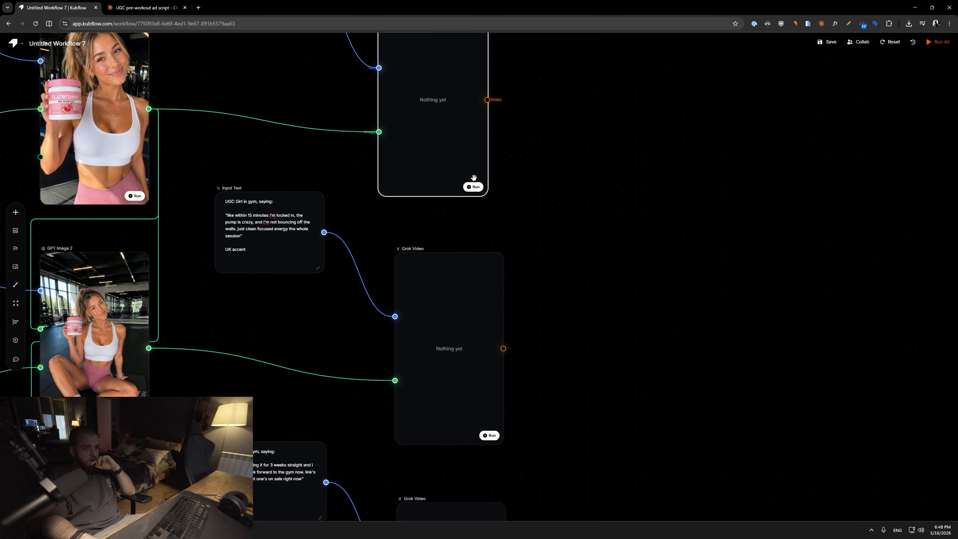
pyautogui.click(489, 436)
pyautogui.scroll(-8, 623, 249)
pyautogui.click(490, 390)
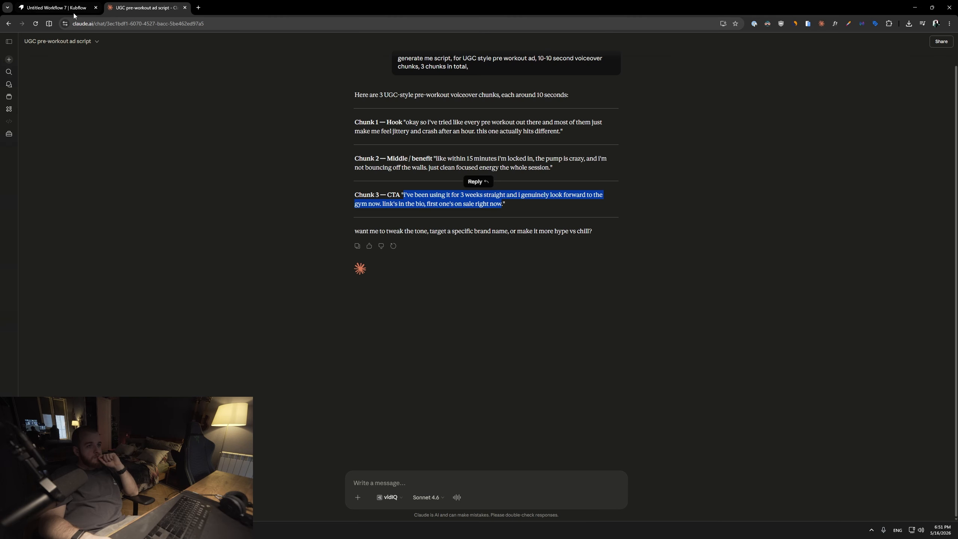
pyautogui.click(74, 13)
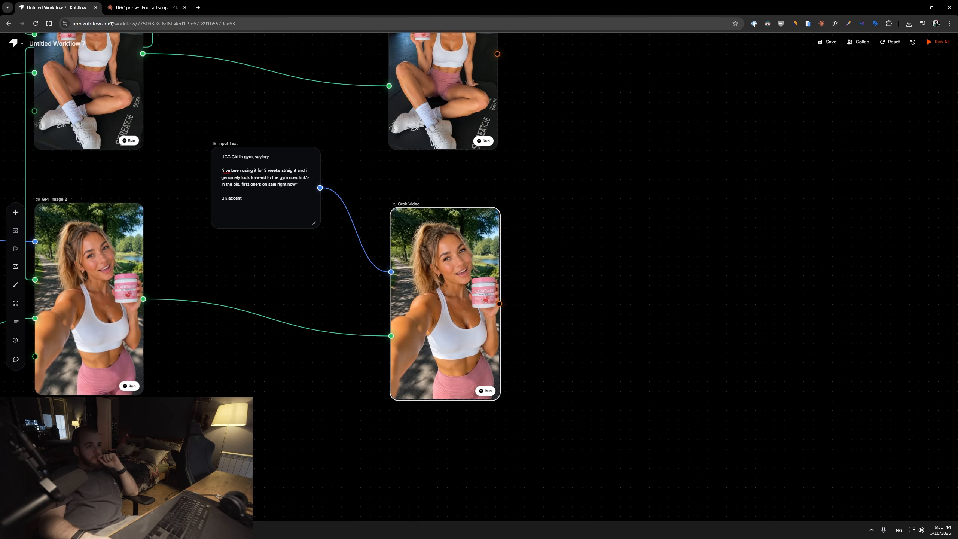
# Play the generated gym video in the first Grok Video node.
pyautogui.scroll(15, 363, 196)
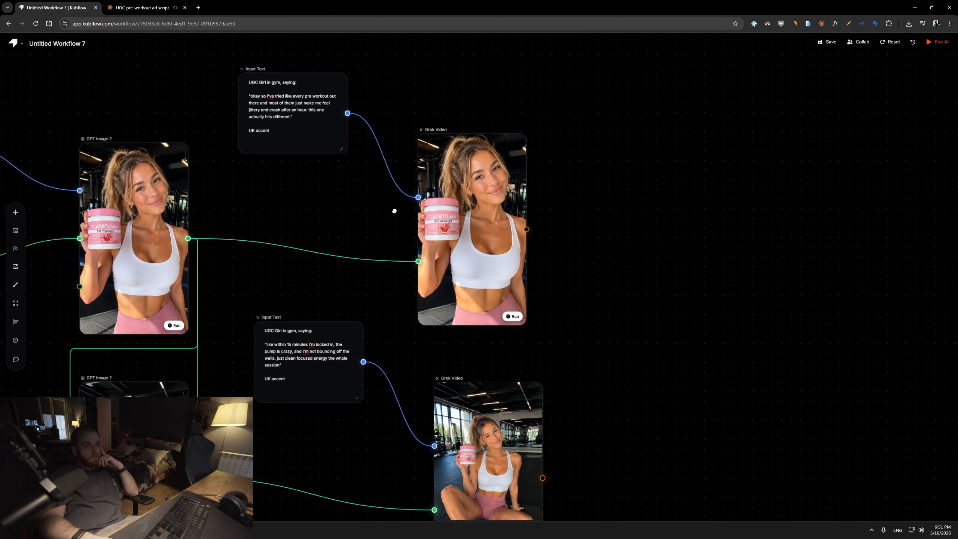
pyautogui.scroll(5, 462, 244)
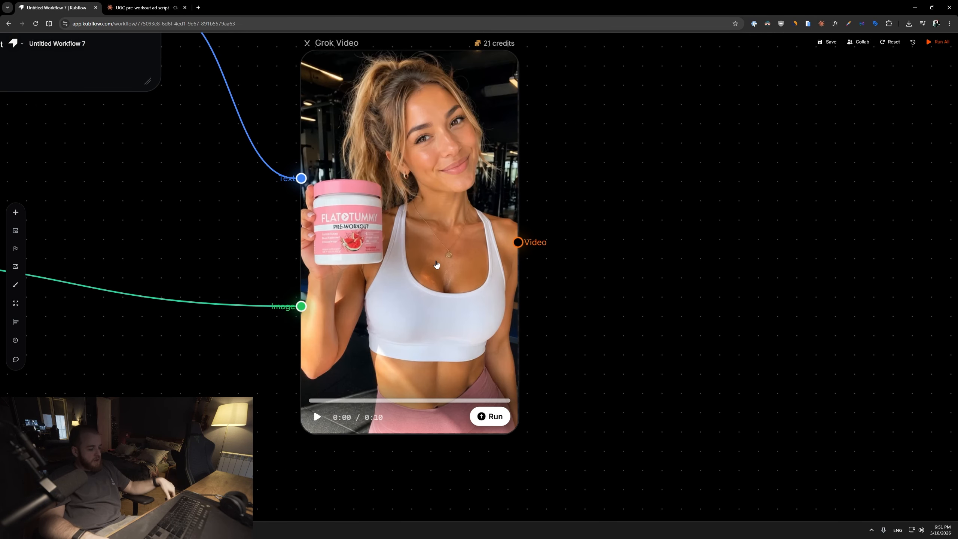
pyautogui.click(437, 264)
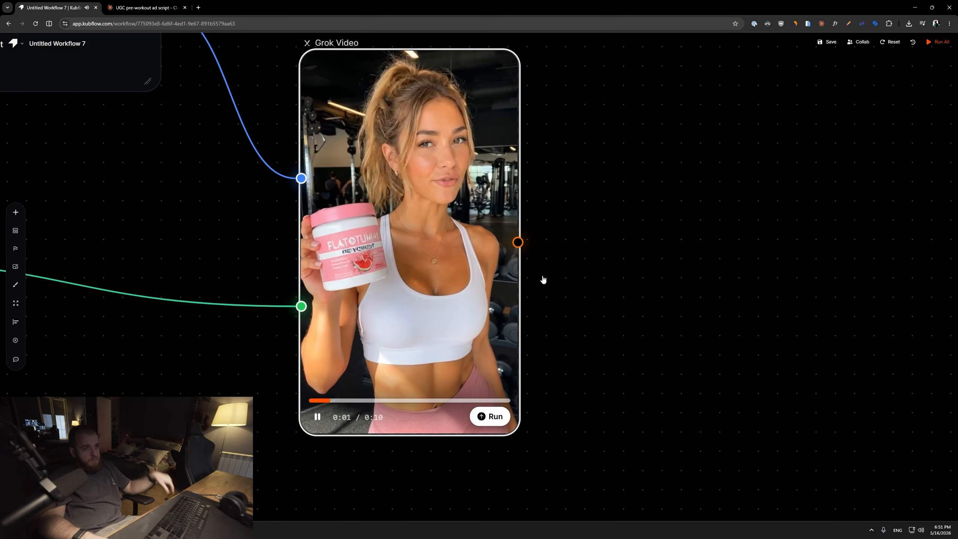
# Watch the first gym clip, then pan to the second Grok Video node and play its clip.
pyautogui.moveTo(585, 295); pyautogui.dragTo(614, 301)
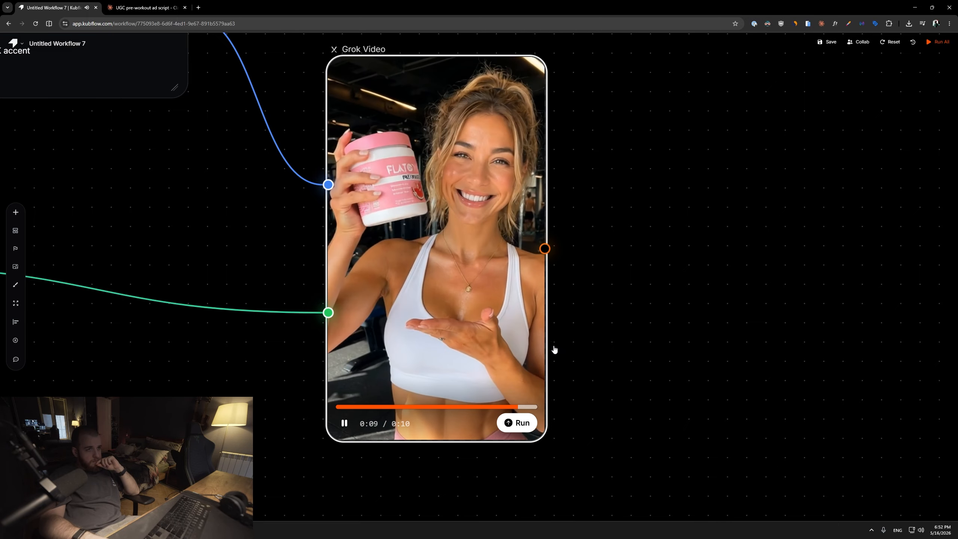
pyautogui.moveTo(654, 445); pyautogui.dragTo(617, 349)
pyautogui.scroll(-4, 584, 328)
pyautogui.moveTo(573, 297); pyautogui.dragTo(535, 152)
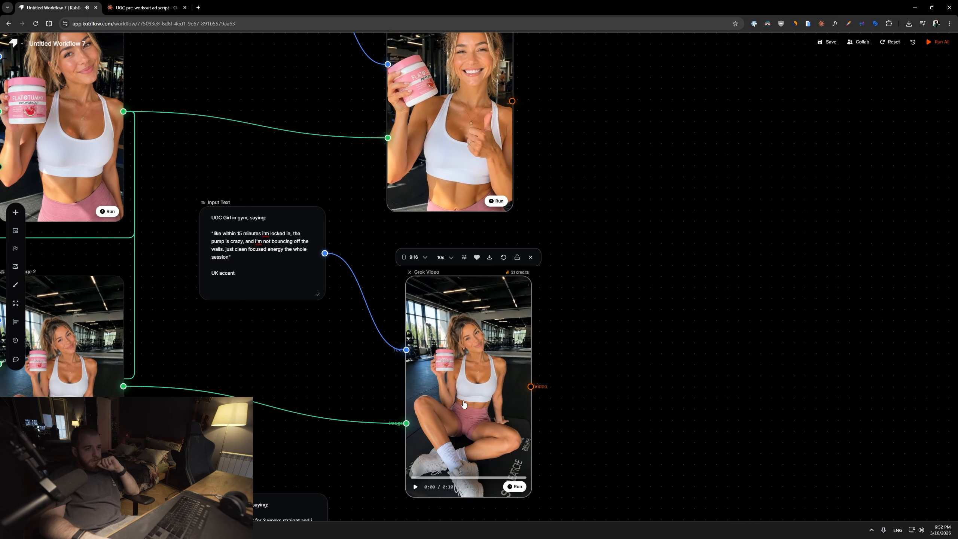
pyautogui.scroll(3, 572, 338)
pyautogui.moveTo(557, 284); pyautogui.dragTo(622, 285)
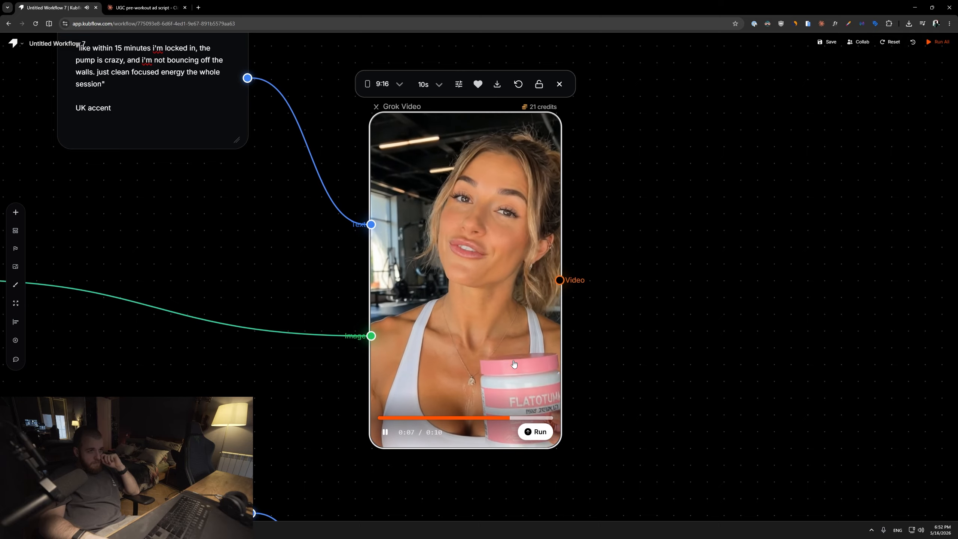
# Pan down to the third Grok Video node and play its park selfie clip.
pyautogui.scroll(-5, 611, 373)
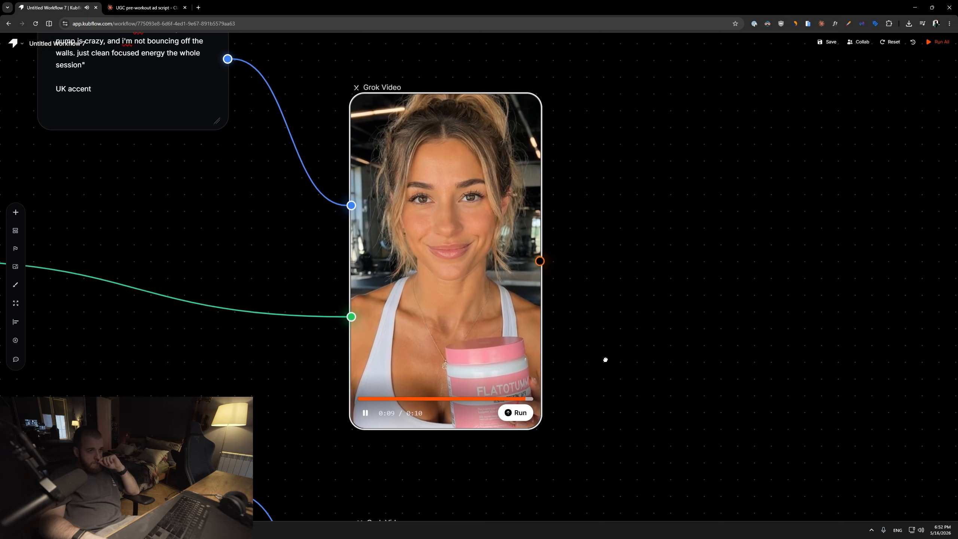
pyautogui.scroll(3, 316, 278)
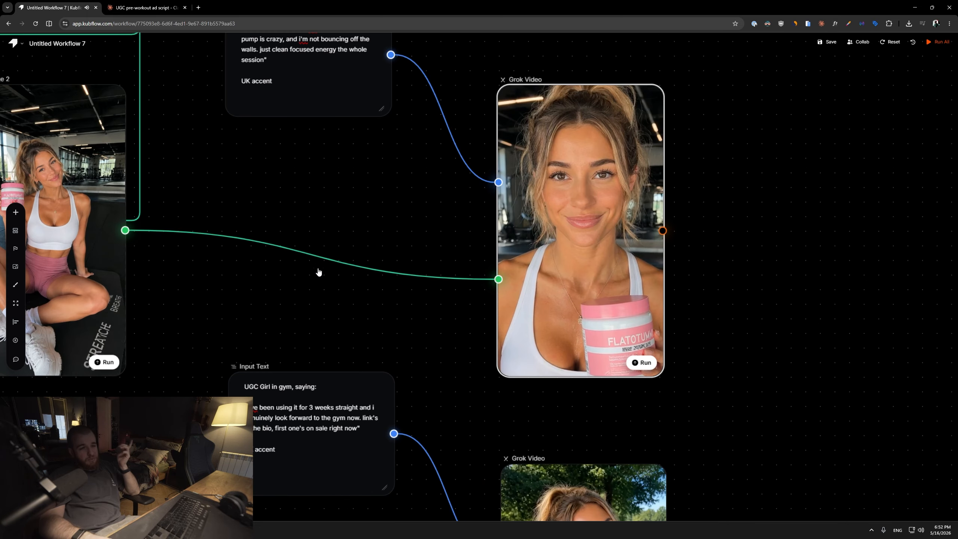
pyautogui.moveTo(332, 148); pyautogui.dragTo(218, 182)
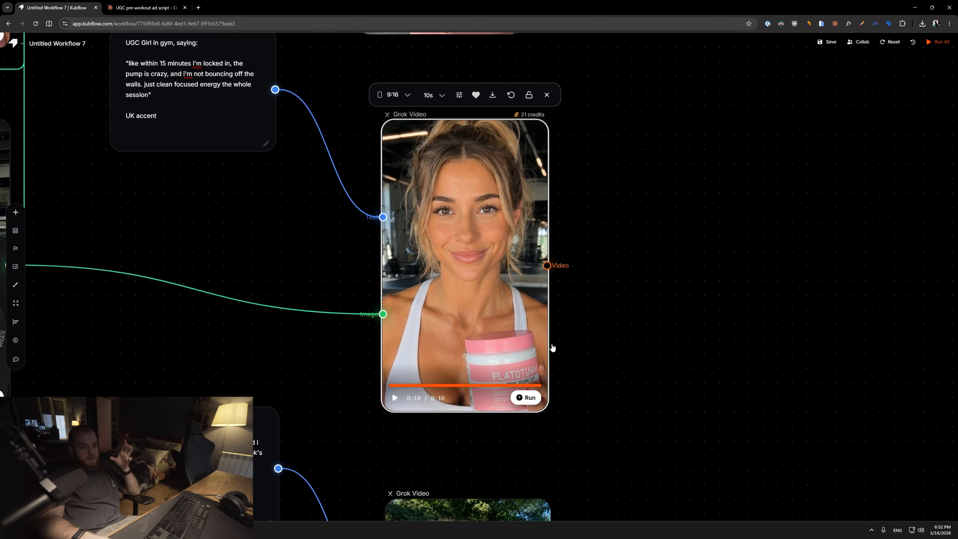
pyautogui.scroll(-3, 552, 345)
pyautogui.moveTo(552, 345); pyautogui.dragTo(497, 268)
pyautogui.scroll(4, 510, 329)
pyautogui.moveTo(510, 328); pyautogui.dragTo(523, 170)
pyautogui.click(403, 358)
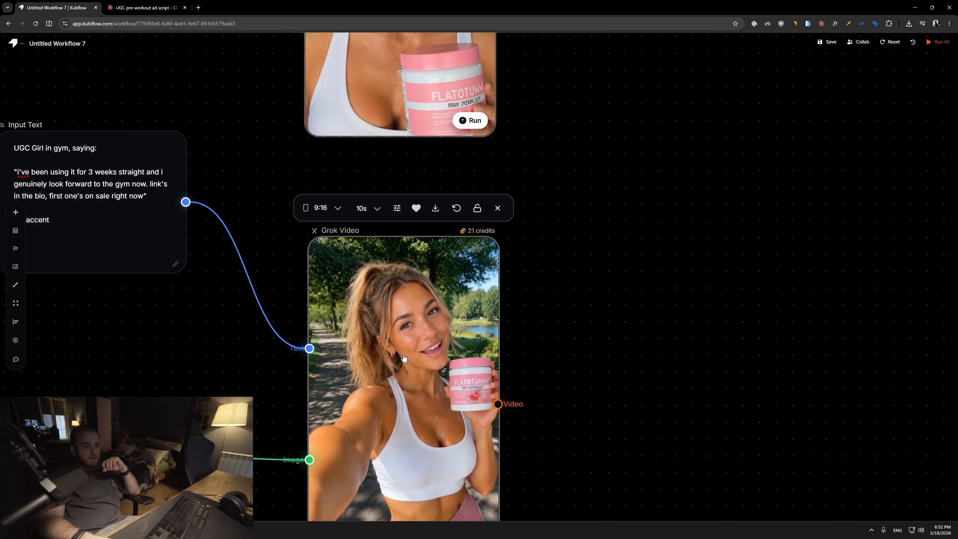
pyautogui.click(403, 357)
pyautogui.moveTo(549, 395); pyautogui.dragTo(556, 315)
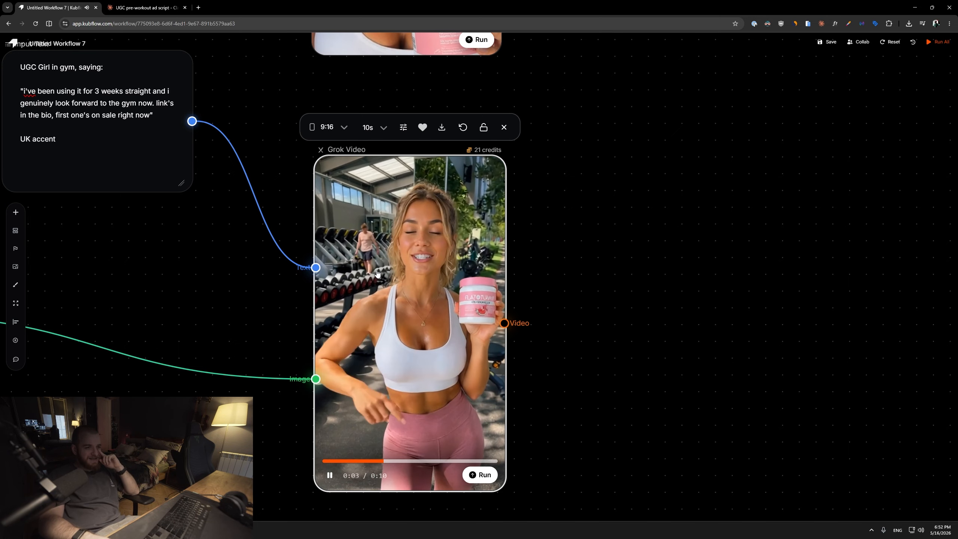
pyautogui.click(359, 252)
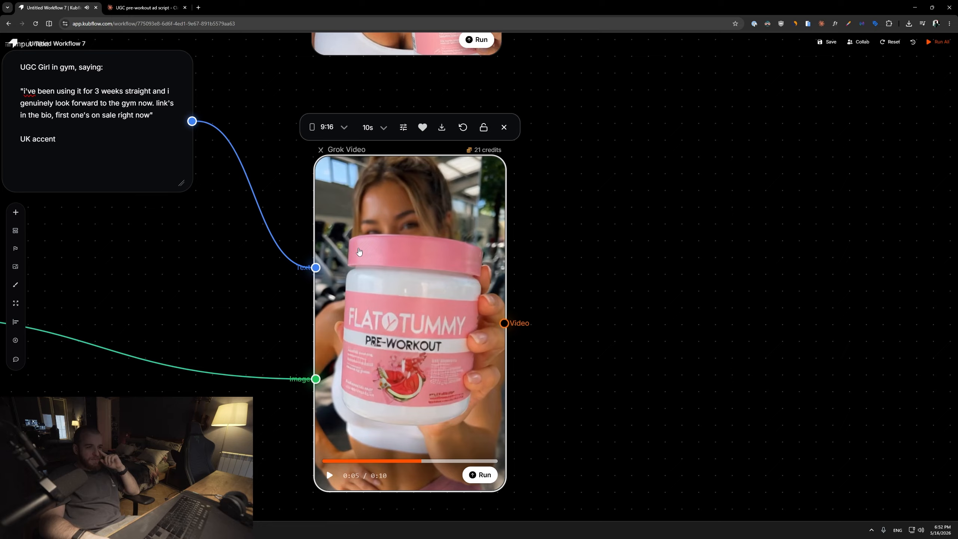
# Extend the park selfie prompt with: she is going in park, talking about product at the same time, holding camera with 1 hand/selfie.
pyautogui.moveTo(162, 234); pyautogui.dragTo(362, 286)
pyautogui.write(', she')
# Replay the first Grok Video gym clip to review it.
pyautogui.scroll(-3, 319, 151)
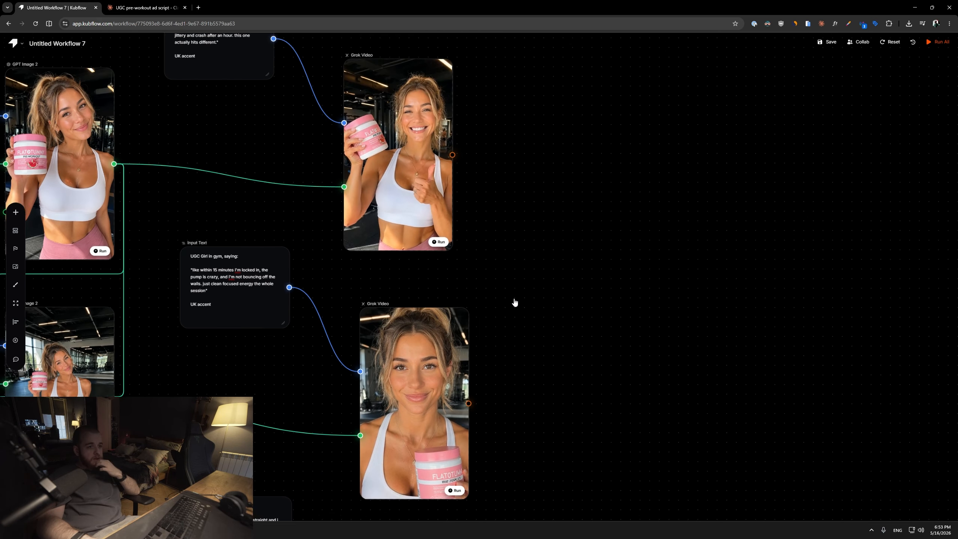
pyautogui.moveTo(513, 302)
pyautogui.mouseDown()
pyautogui.moveTo(499, 229)
pyautogui.moveTo(521, 289)
pyautogui.mouseUp()
pyautogui.scroll(2, 494, 198)
pyautogui.click(427, 242)
pyautogui.scroll(4, 427, 245)
pyautogui.click(455, 294)
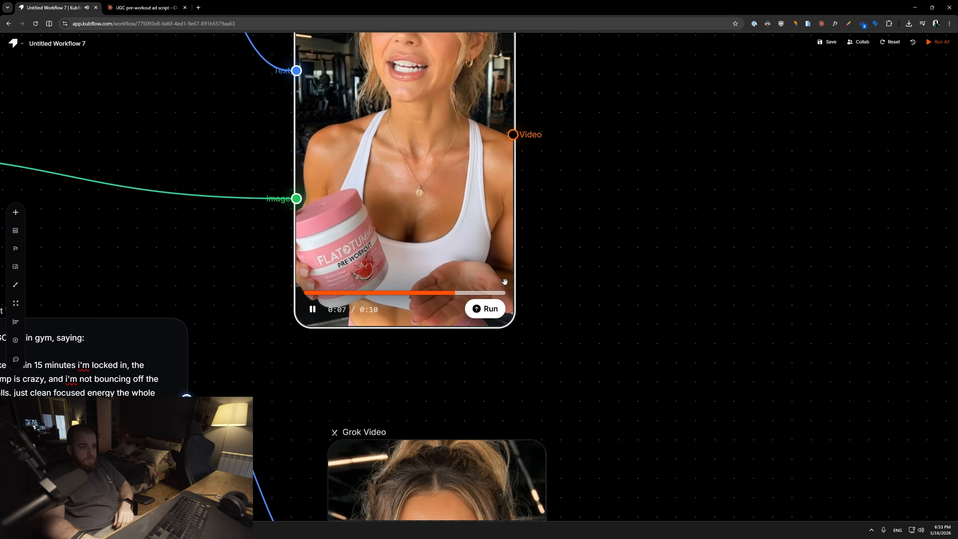
pyautogui.moveTo(582, 253); pyautogui.dragTo(419, 207)
pyautogui.scroll(-2, 561, 325)
pyautogui.scroll(-1, 592, 243)
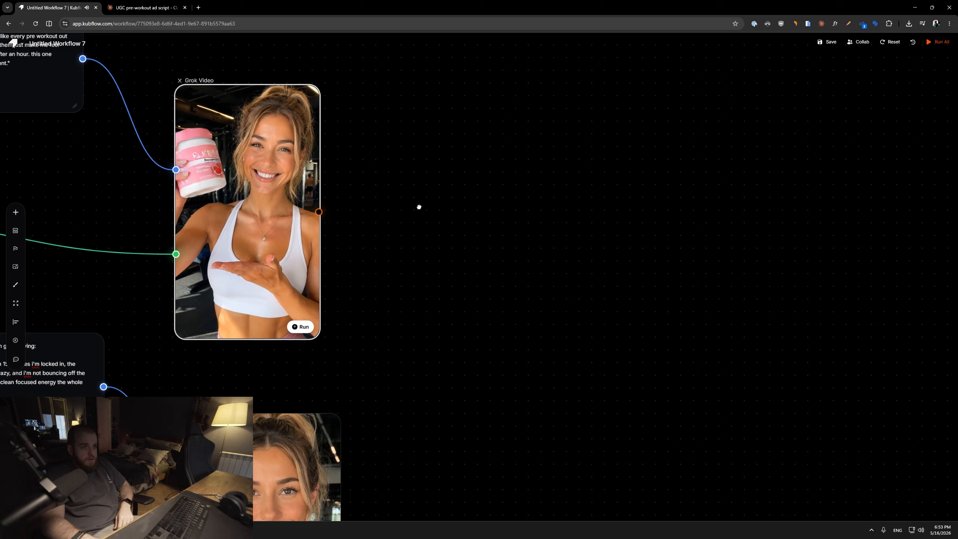
# Add a Trim Video node and connect the first Grok Video's output to it.
pyautogui.rightClick(438, 177)
pyautogui.moveTo(512, 356)
pyautogui.moveTo(526, 328)
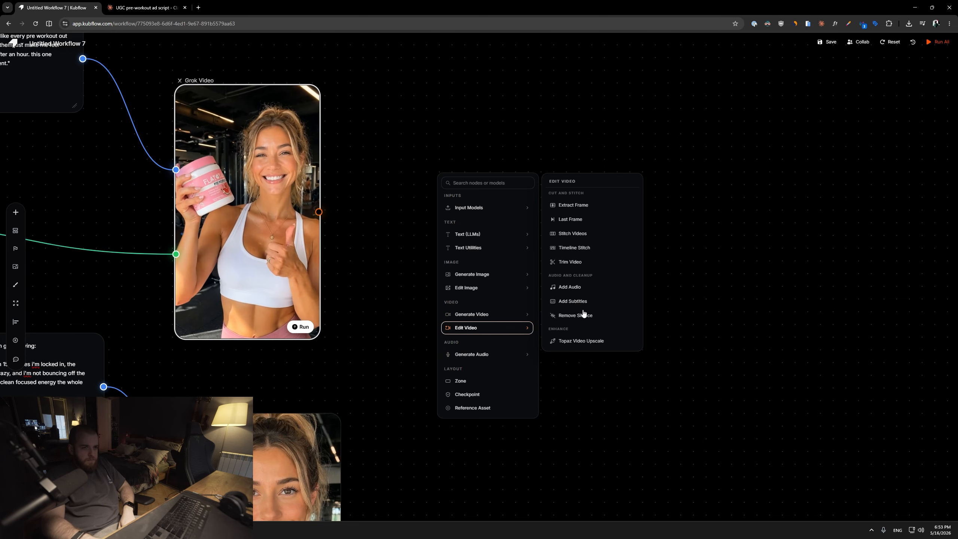
pyautogui.click(570, 262)
pyautogui.moveTo(319, 212); pyautogui.dragTo(438, 271)
pyautogui.moveTo(529, 260); pyautogui.dragTo(519, 163)
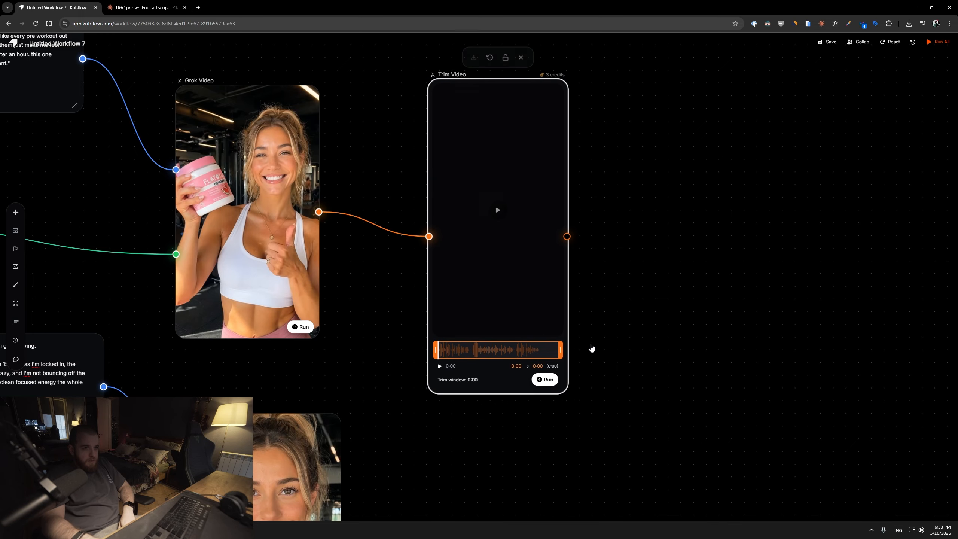
# Set the trim window to end at about 0:08.6 and run the Trim Video node.
pyautogui.moveTo(560, 351); pyautogui.dragTo(544, 351)
pyautogui.click(526, 351)
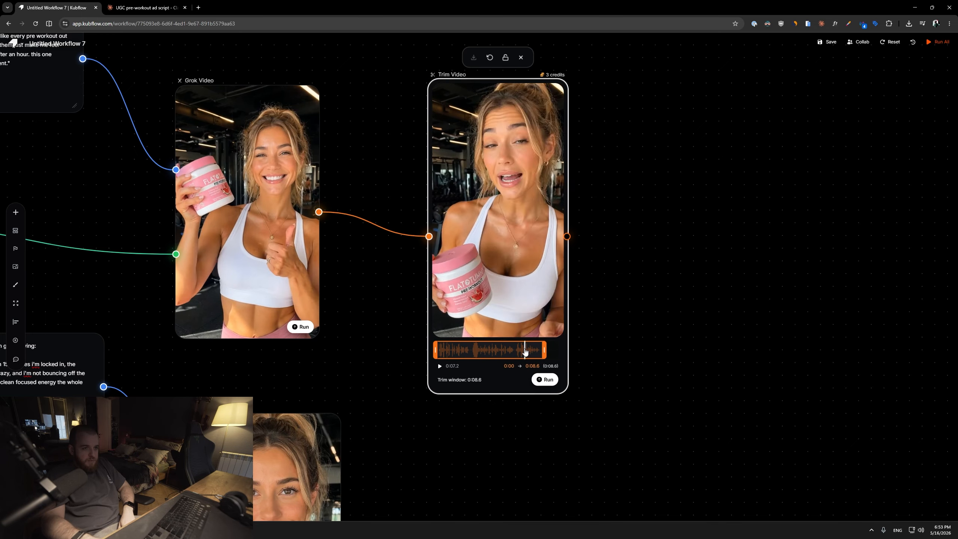
pyautogui.click(440, 366)
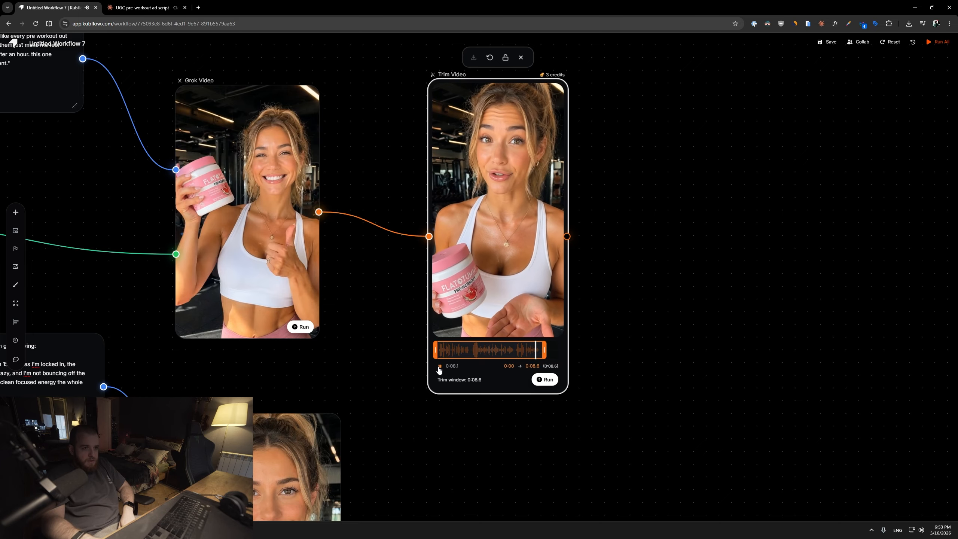
pyautogui.moveTo(542, 351); pyautogui.dragTo(542, 351)
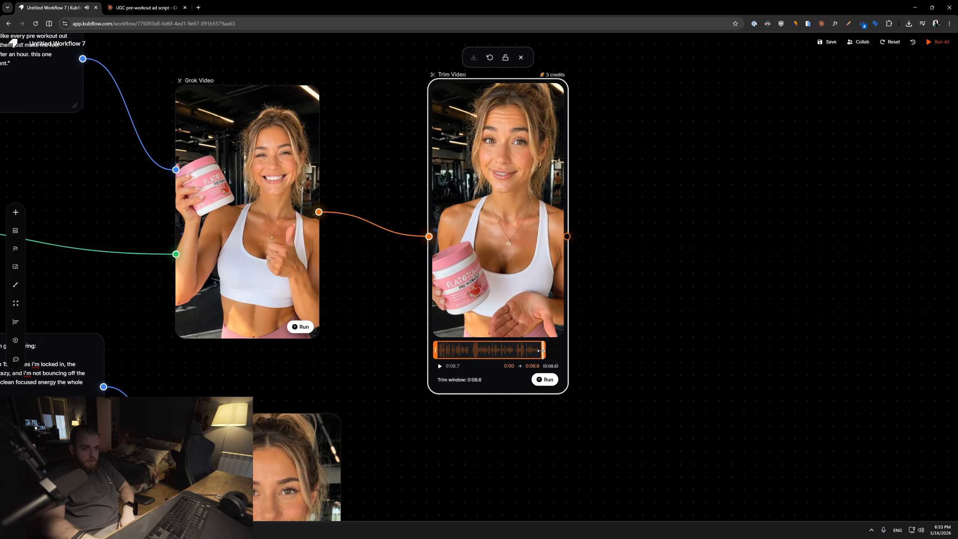
pyautogui.scroll(-3, 515, 98)
pyautogui.moveTo(510, 194); pyautogui.dragTo(511, 192)
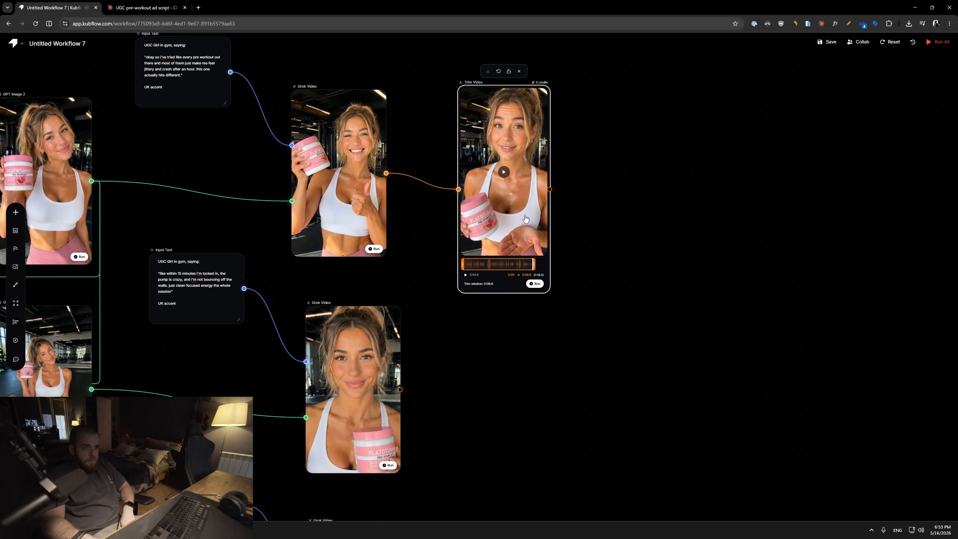
pyautogui.click(536, 285)
# Add a Remove Silence node fed by the second Grok Video's output.
pyautogui.moveTo(412, 417); pyautogui.dragTo(387, 252)
pyautogui.scroll(3, 385, 250)
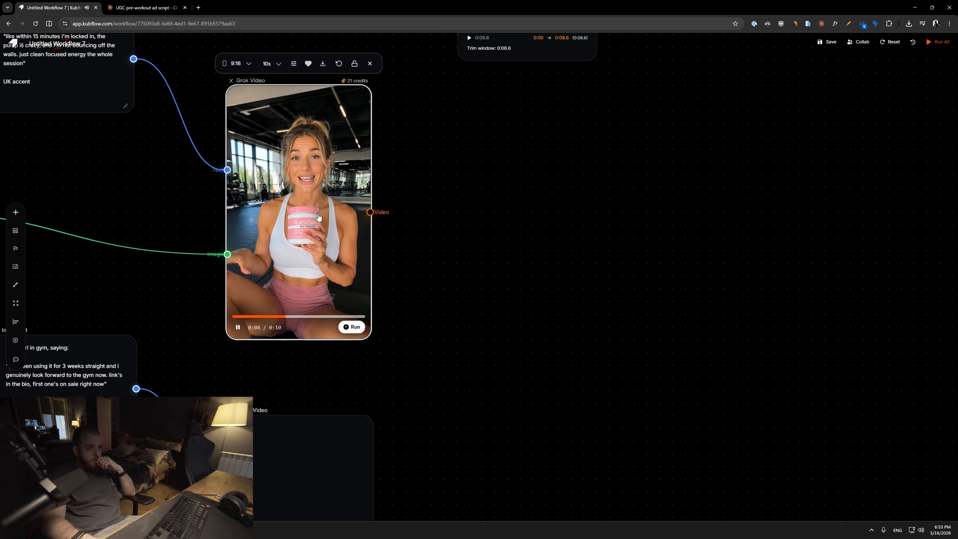
pyautogui.scroll(2, 467, 253)
pyautogui.scroll(-2, 467, 253)
pyautogui.rightClick(449, 254)
pyautogui.moveTo(485, 391)
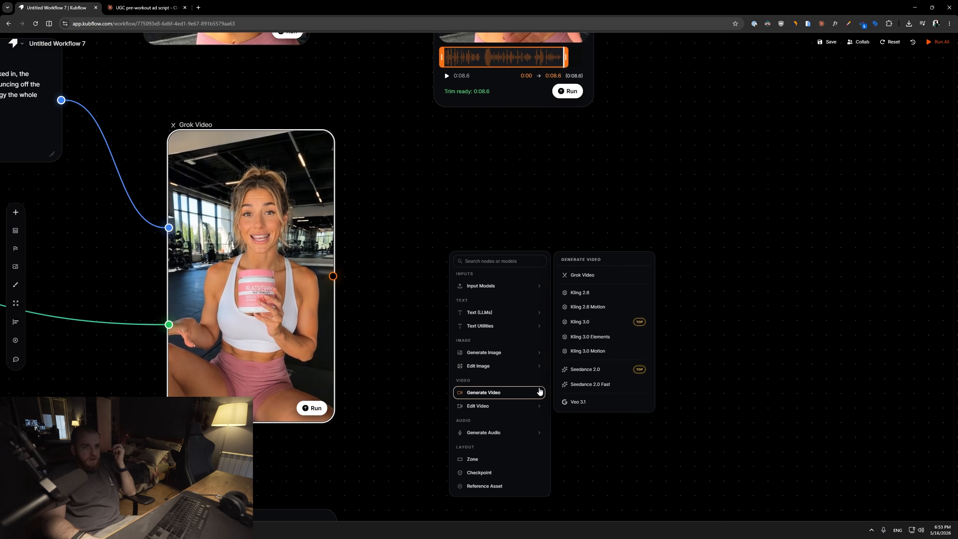
pyautogui.moveTo(524, 407)
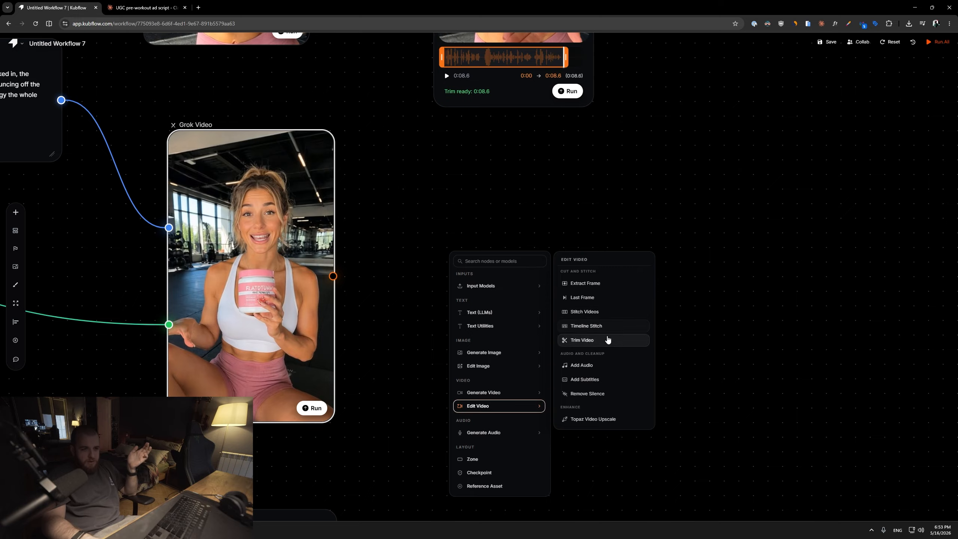
pyautogui.click(605, 395)
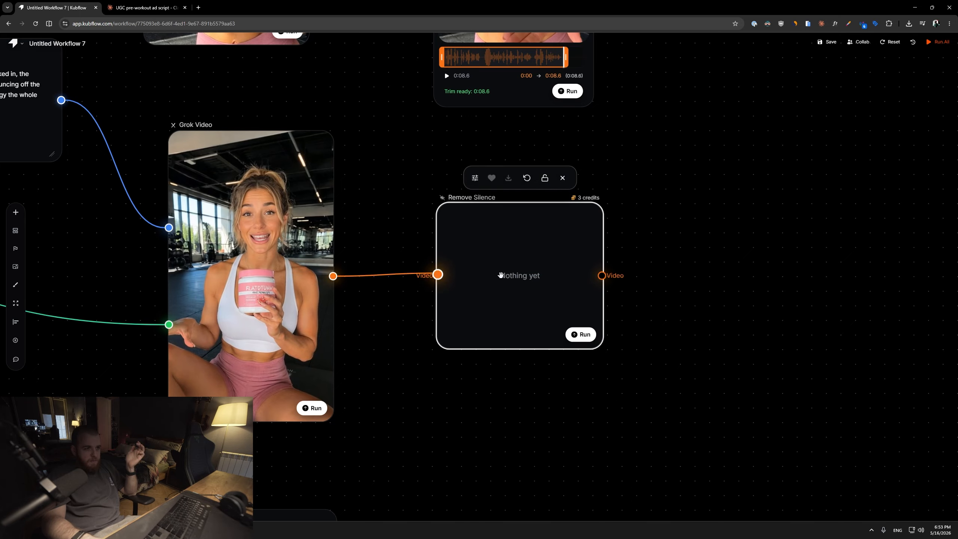
# Set the Remove Silence cut area to All pauses and run the node.
pyautogui.click(473, 178)
pyautogui.click(573, 210)
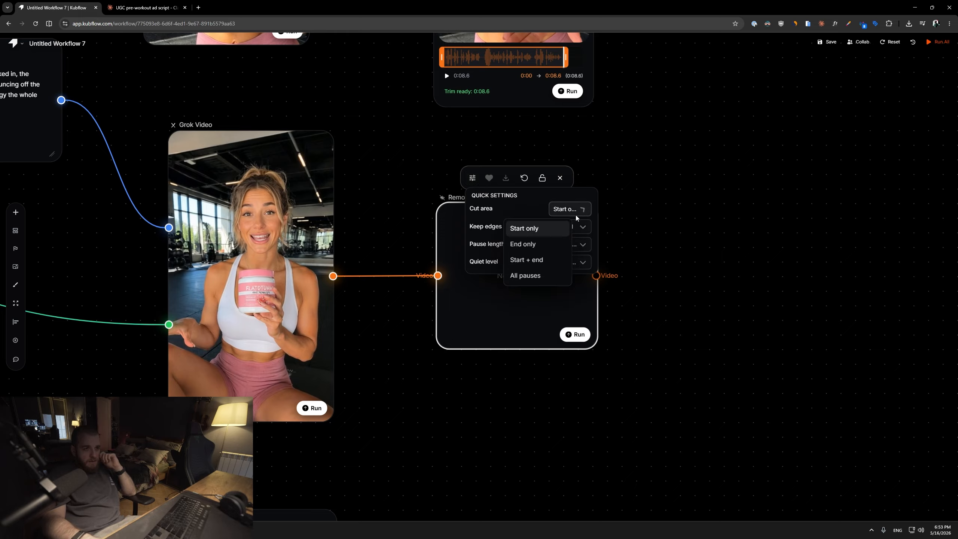
pyautogui.click(547, 274)
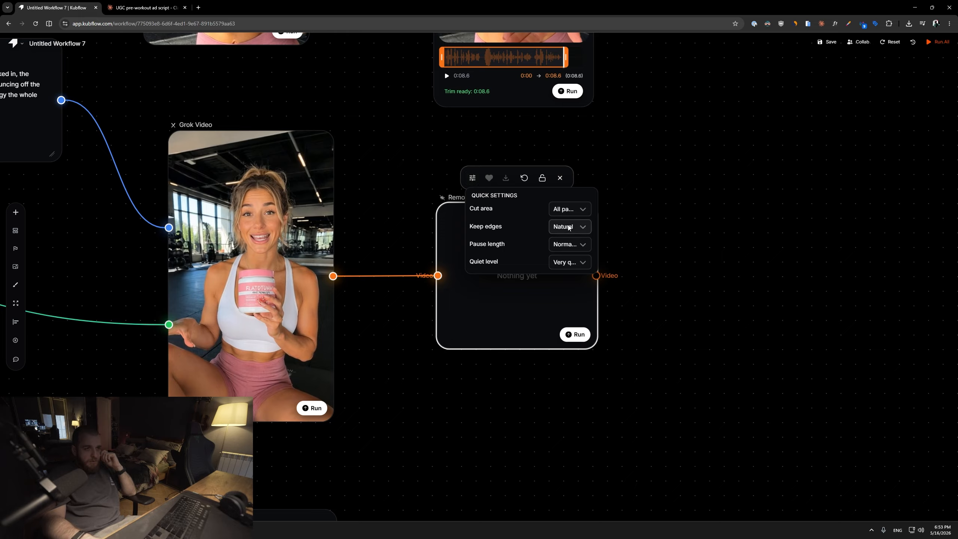
pyautogui.click(568, 228)
pyautogui.click(580, 263)
pyautogui.click(575, 334)
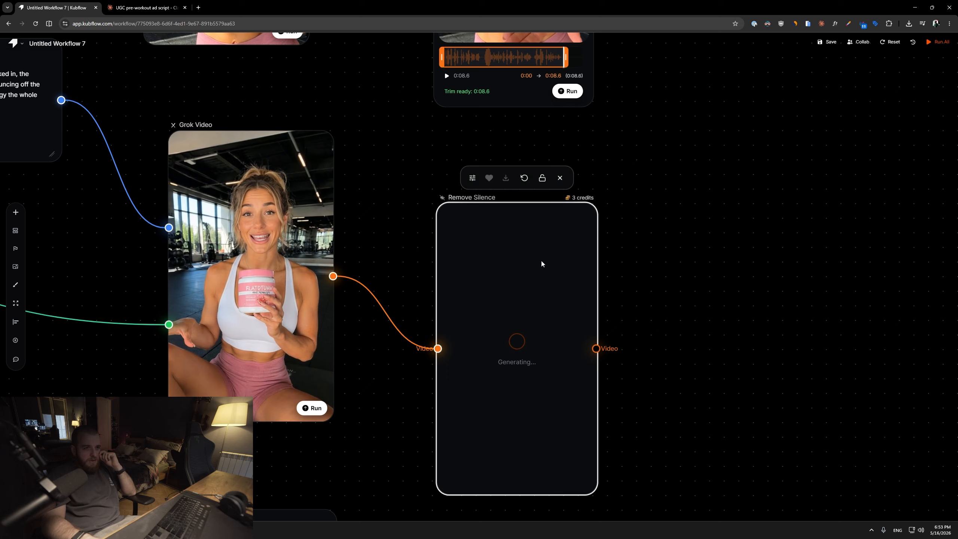
# Add a Stitch Videos node to the canvas.
pyautogui.moveTo(541, 263); pyautogui.dragTo(545, 214)
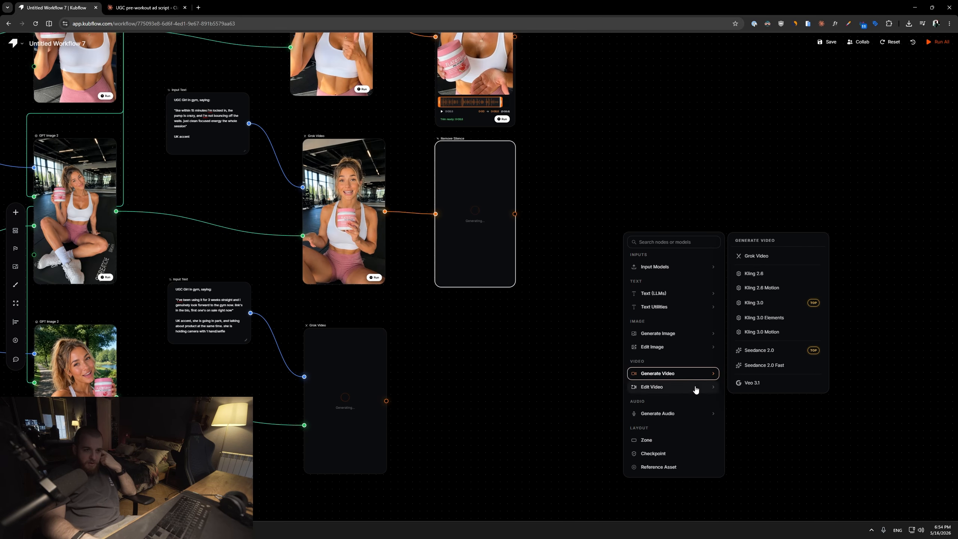
pyautogui.click(696, 390)
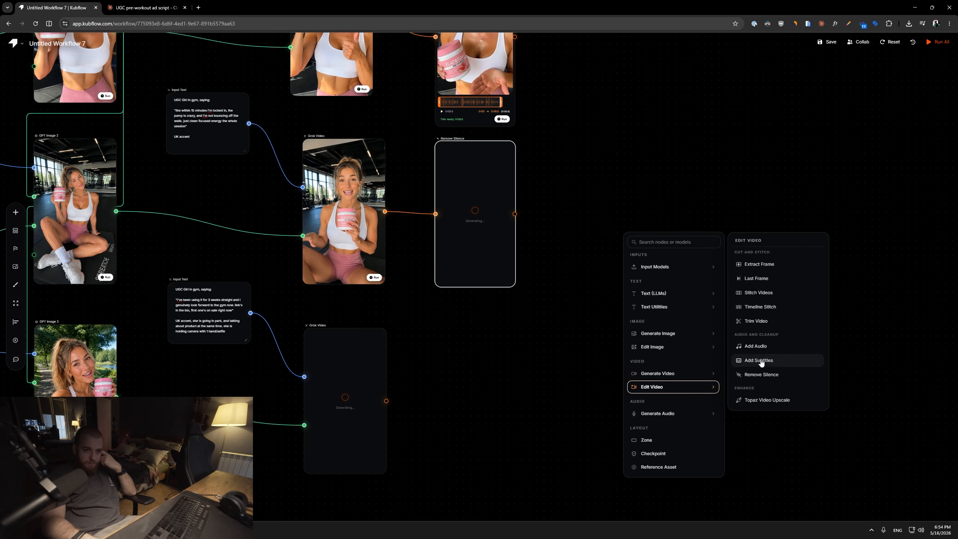
pyautogui.click(758, 294)
# Connect the trimmed clip and the silence-removed clip to the Stitch Videos node's first two inputs.
pyautogui.scroll(4, 528, 231)
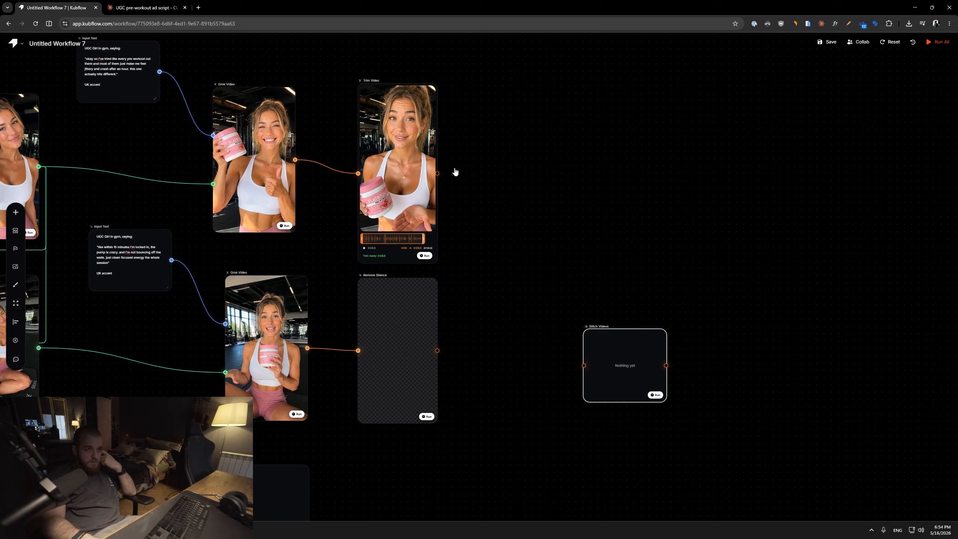
pyautogui.moveTo(501, 236); pyautogui.dragTo(585, 342)
pyautogui.moveTo(481, 338); pyautogui.dragTo(571, 295)
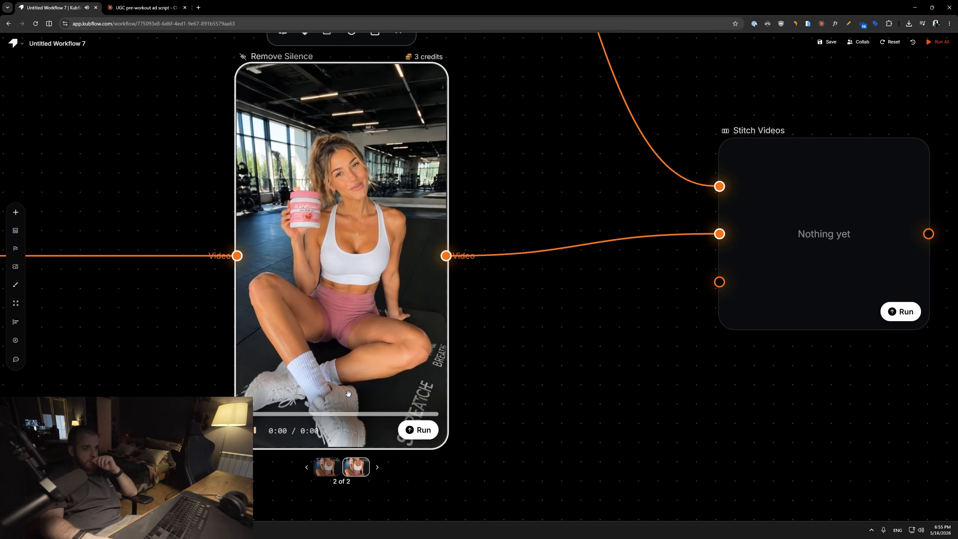
# Play the silence-removed clip in the Remove Silence node.
pyautogui.scroll(-3, 524, 388)
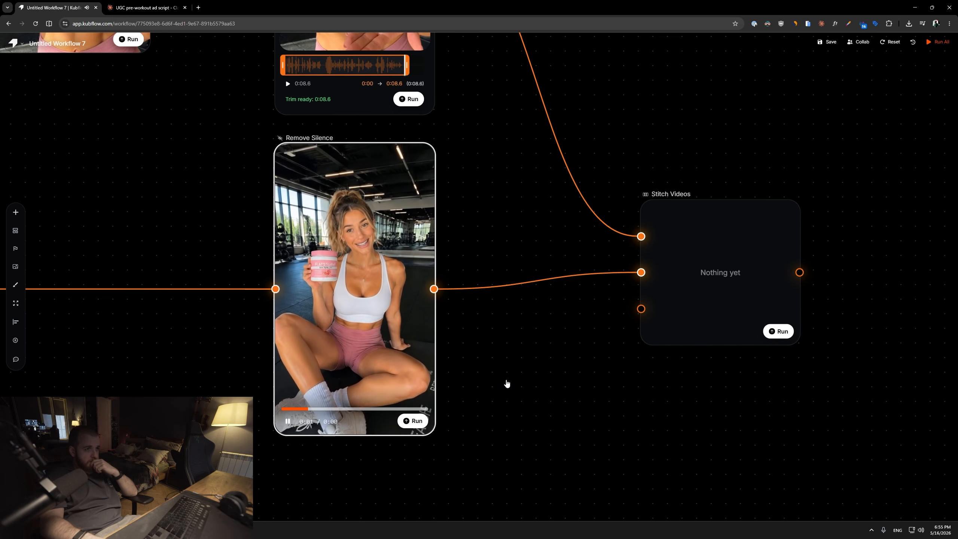
pyautogui.moveTo(506, 385); pyautogui.dragTo(533, 365)
pyautogui.moveTo(415, 336)
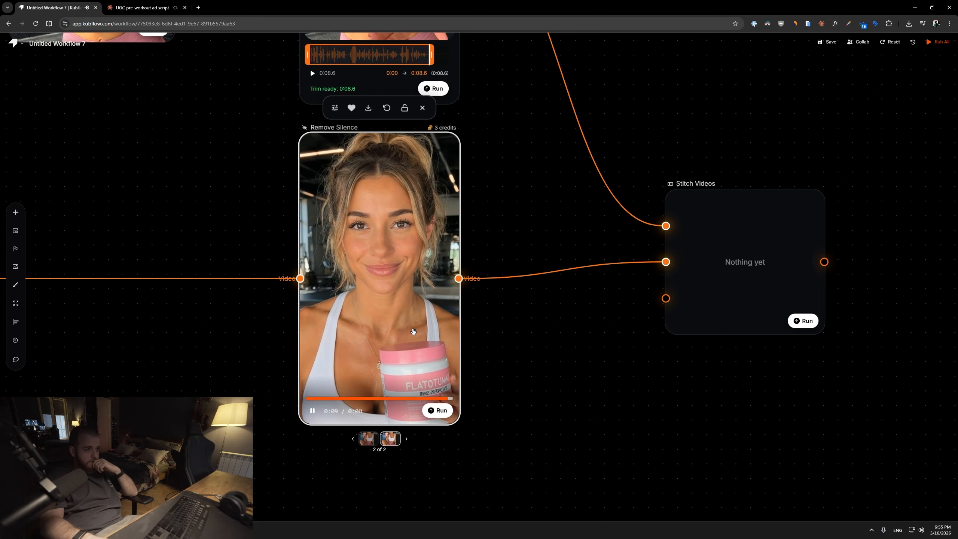
pyautogui.scroll(-1, 415, 336)
pyautogui.moveTo(494, 351); pyautogui.dragTo(466, 240)
# Pan to the third Grok Video node and play the regenerated park selfie clip.
pyautogui.moveTo(151, 434); pyautogui.dragTo(378, 402)
pyautogui.moveTo(490, 387); pyautogui.dragTo(484, 295)
pyautogui.scroll(4, 414, 364)
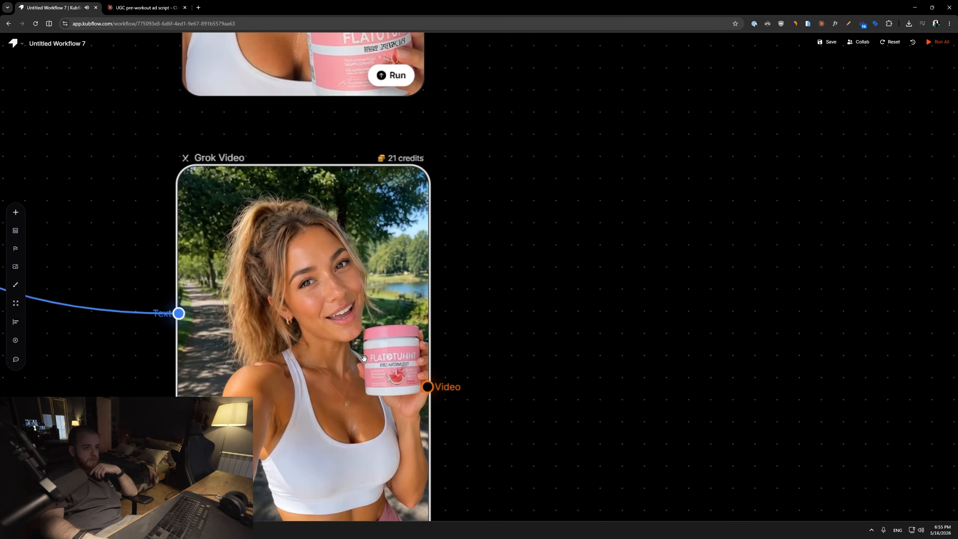
pyautogui.moveTo(525, 399); pyautogui.dragTo(539, 302)
pyautogui.click(327, 336)
pyautogui.scroll(-2, 503, 335)
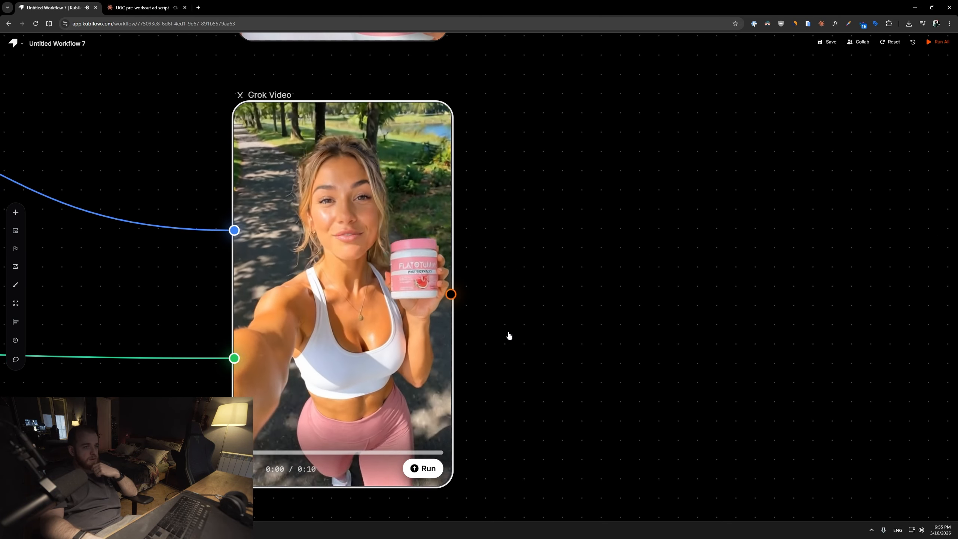
pyautogui.moveTo(495, 329); pyautogui.dragTo(495, 345)
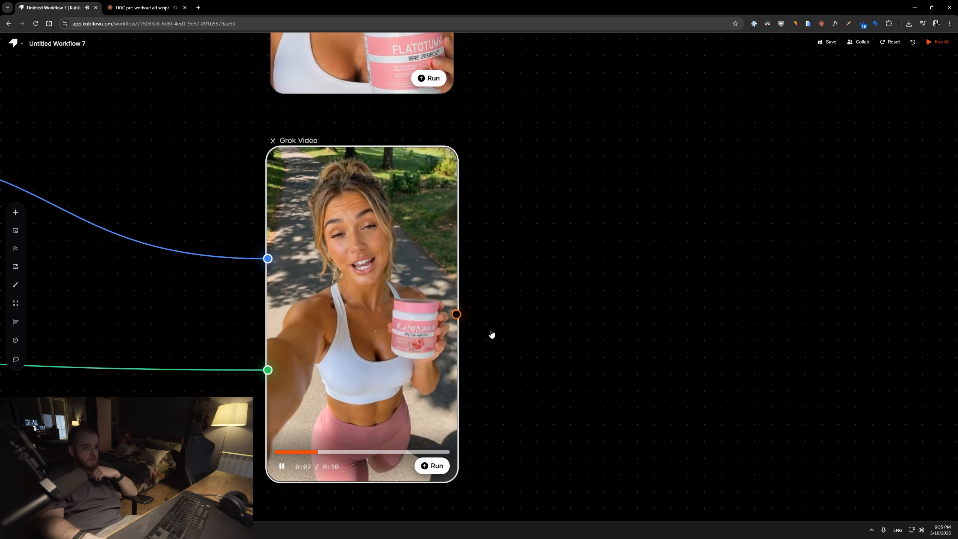
pyautogui.scroll(-1, 491, 334)
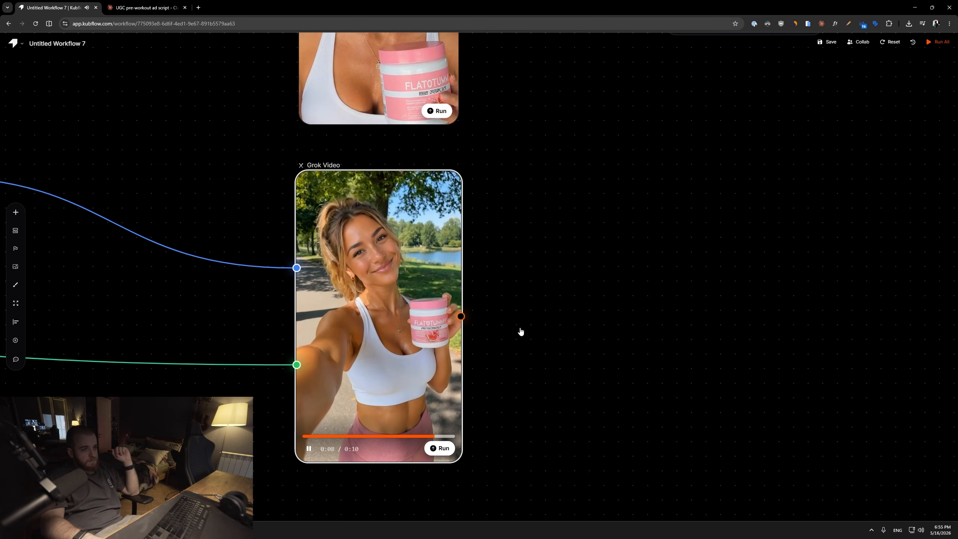
# Connect the park selfie clip to the Stitch Videos node's third input and run the stitch.
pyautogui.scroll(-1, 524, 324)
pyautogui.moveTo(578, 191); pyautogui.dragTo(420, 344)
pyautogui.moveTo(310, 467); pyautogui.dragTo(489, 191)
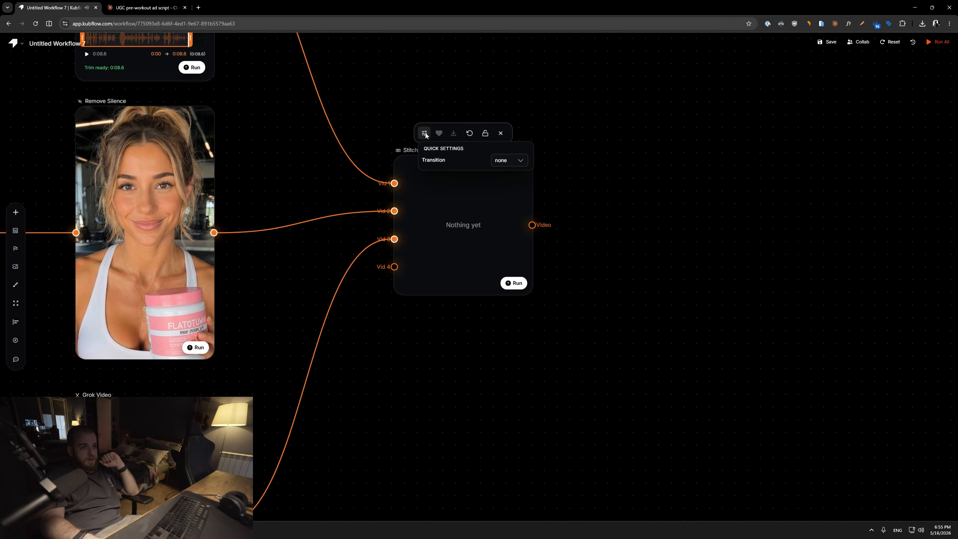
pyautogui.moveTo(490, 159); pyautogui.dragTo(518, 270)
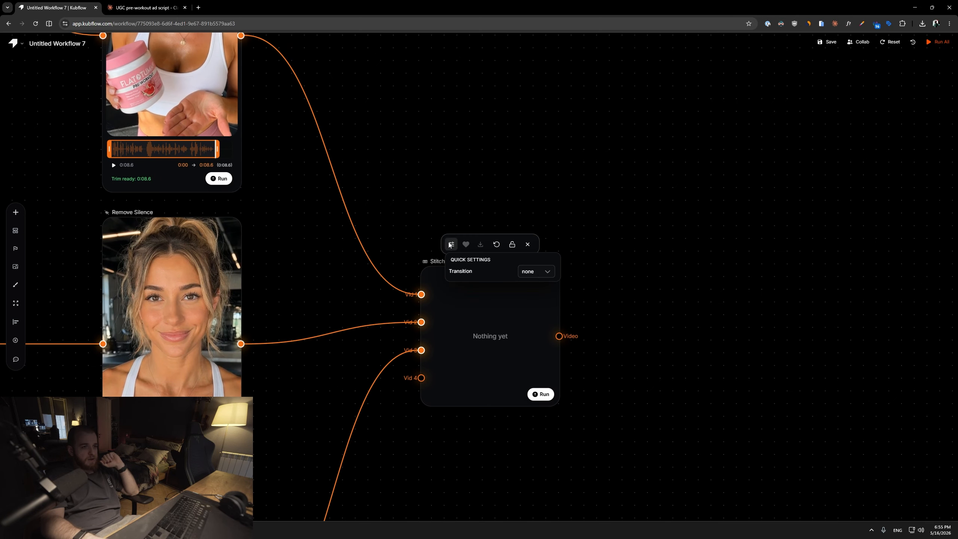
pyautogui.click(542, 393)
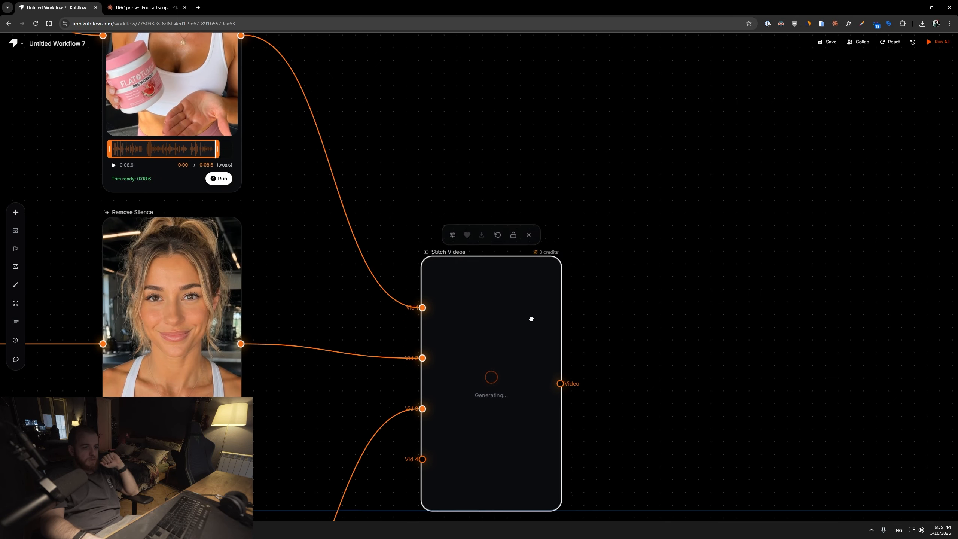
pyautogui.moveTo(650, 321); pyautogui.dragTo(476, 253)
pyautogui.rightClick(476, 252)
pyautogui.moveTo(408, 252); pyautogui.dragTo(639, 225)
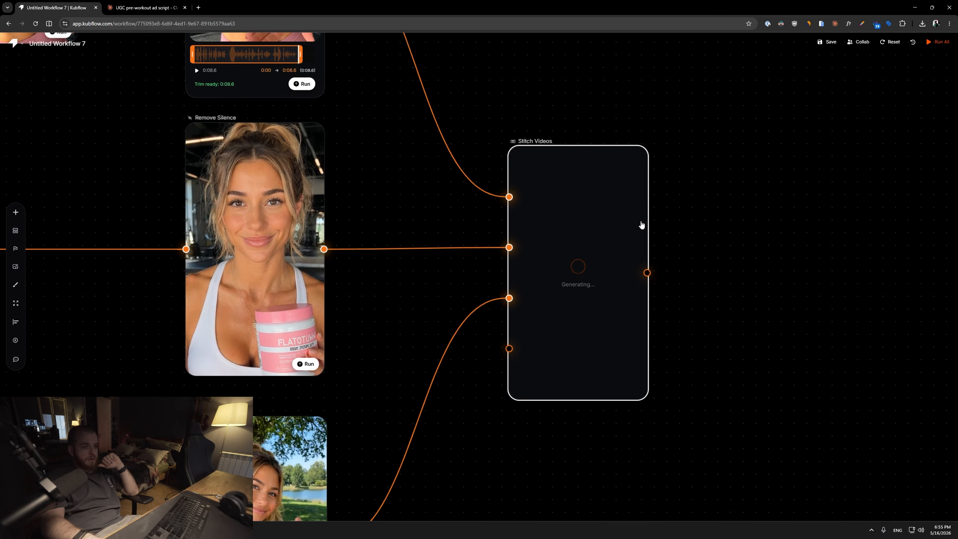
pyautogui.scroll(-2, 393, 252)
pyautogui.moveTo(393, 253); pyautogui.dragTo(438, 327)
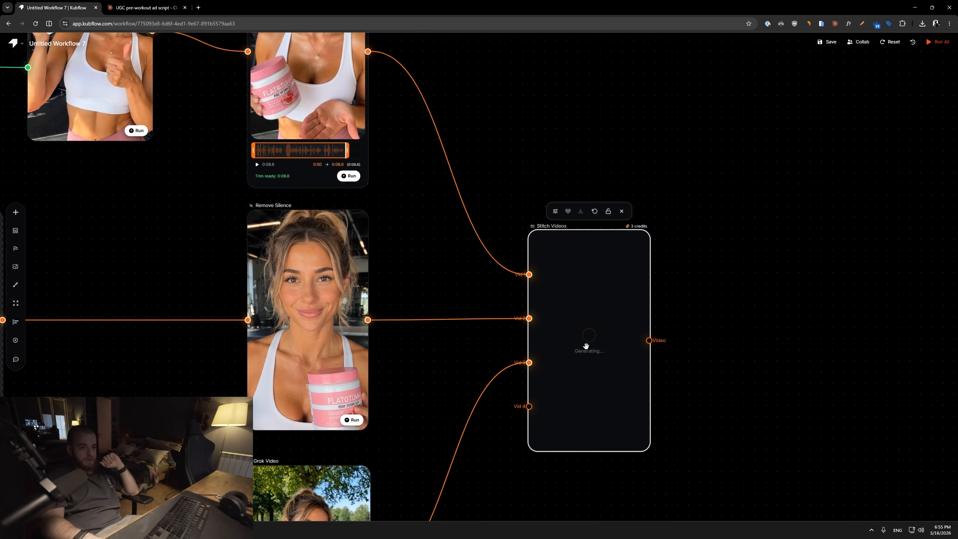
pyautogui.moveTo(604, 349)
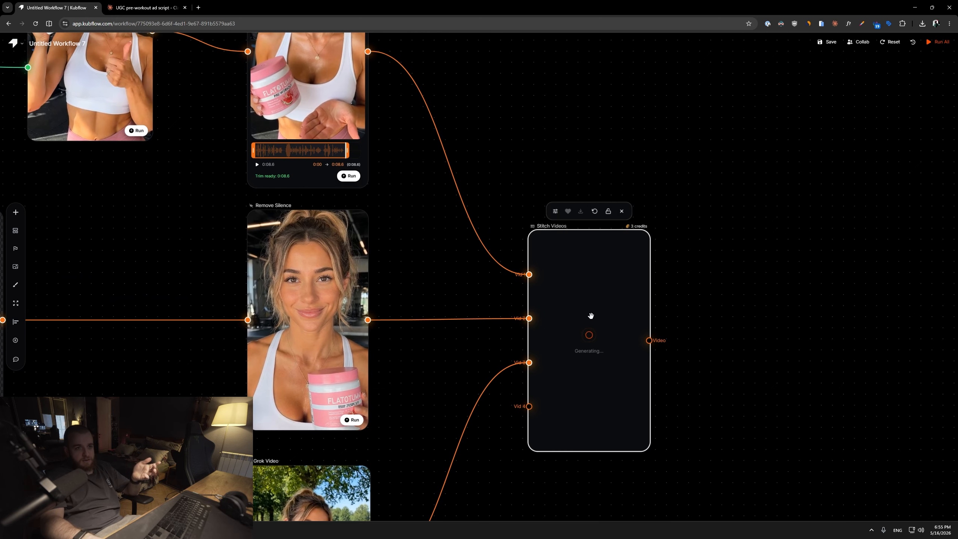
pyautogui.moveTo(405, 194); pyautogui.dragTo(437, 329)
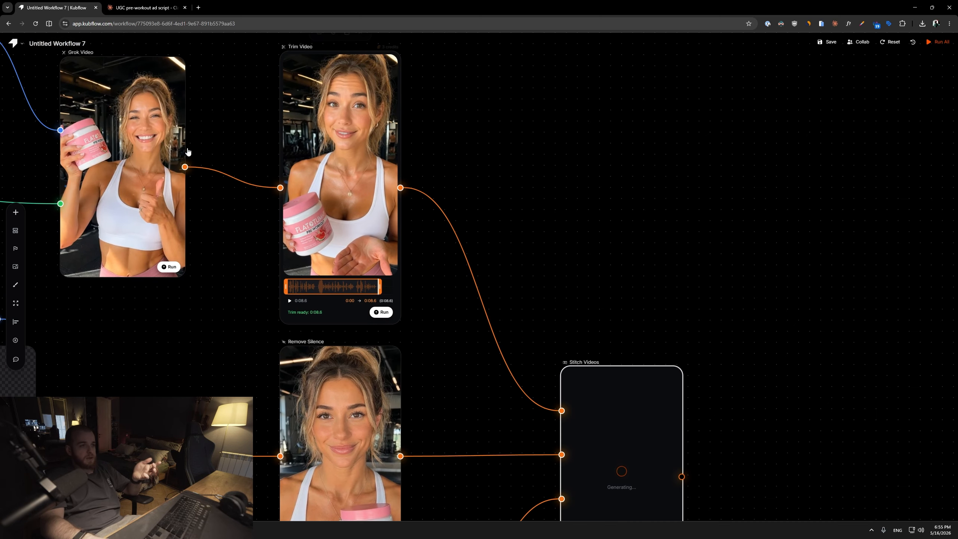
pyautogui.moveTo(648, 473); pyautogui.dragTo(541, 365)
pyautogui.moveTo(705, 345); pyautogui.dragTo(521, 252)
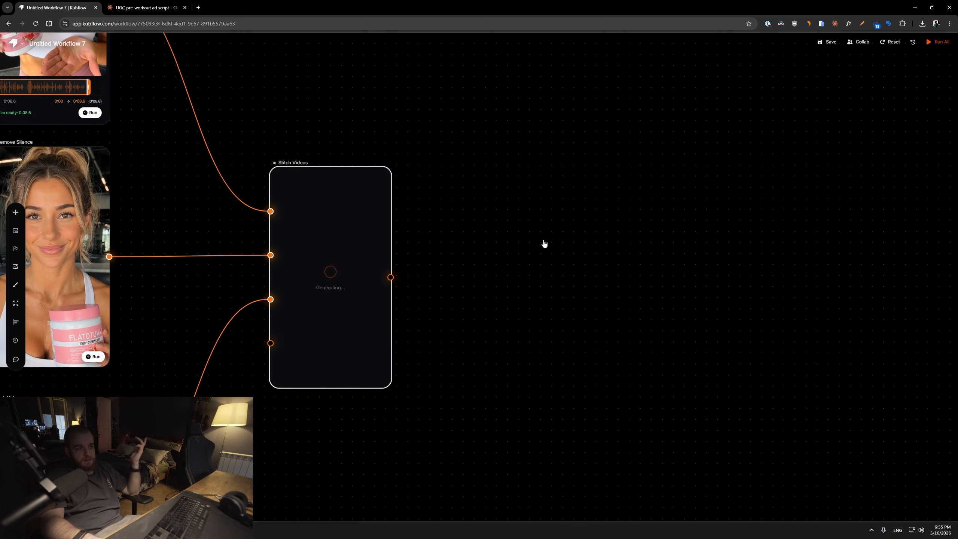
pyautogui.moveTo(129, 286); pyautogui.dragTo(343, 262)
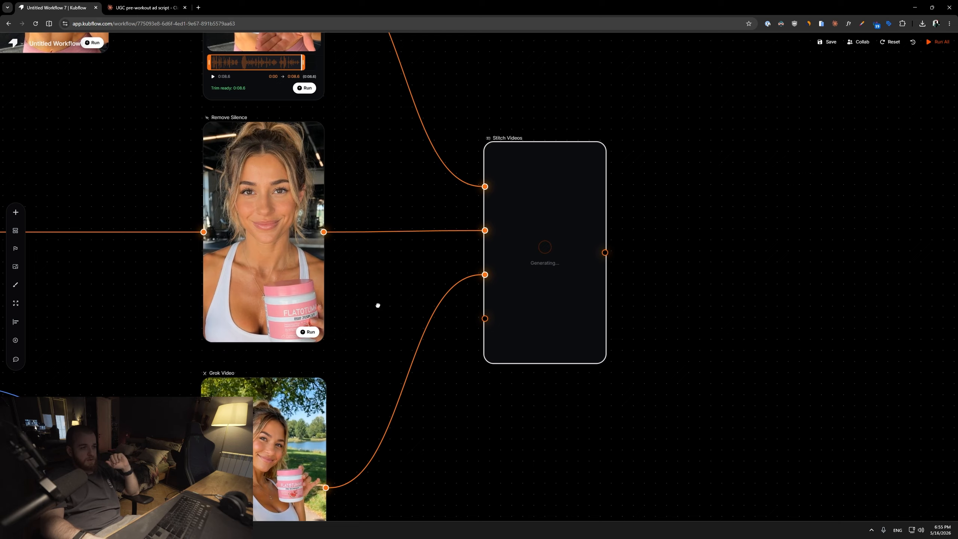
pyautogui.moveTo(378, 305); pyautogui.dragTo(266, 313)
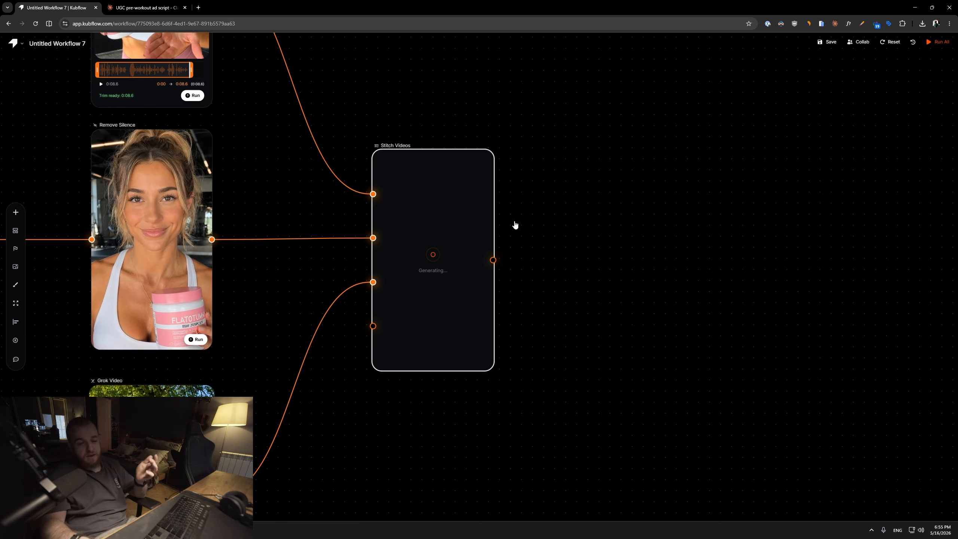
pyautogui.hscroll(2, 562, 199)
# Add an Add Subtitles node and connect the Stitch Videos output to its video input.
pyautogui.rightClick(547, 195)
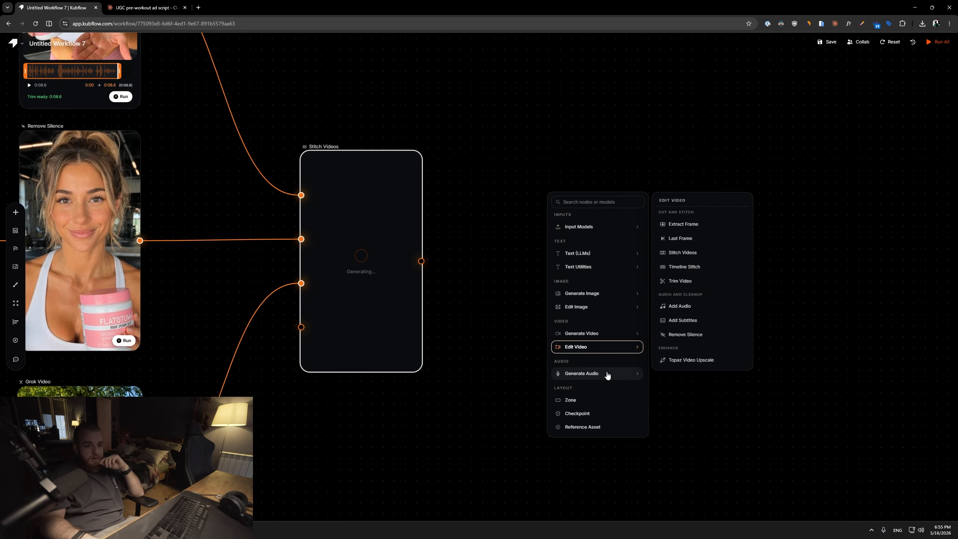
pyautogui.moveTo(606, 351)
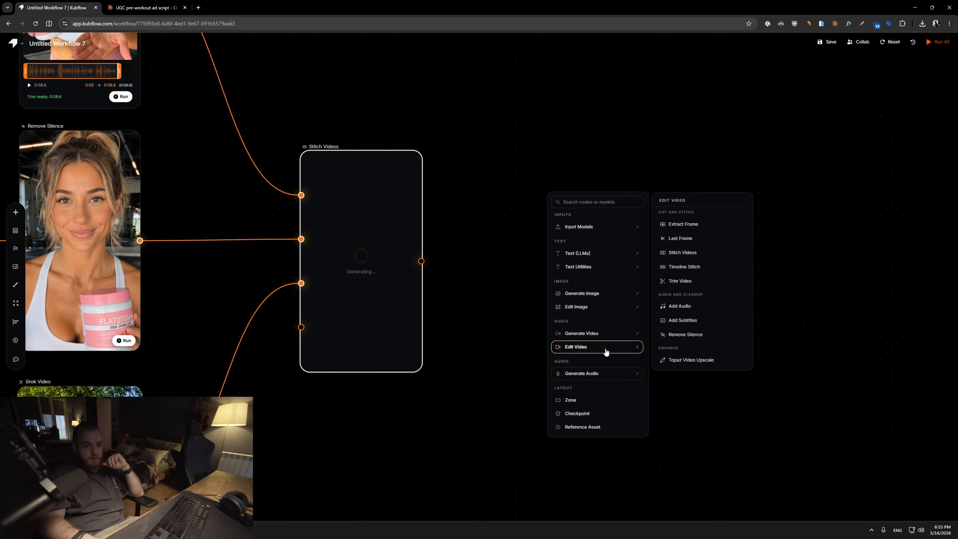
pyautogui.click(697, 323)
pyautogui.moveTo(421, 262); pyautogui.dragTo(575, 260)
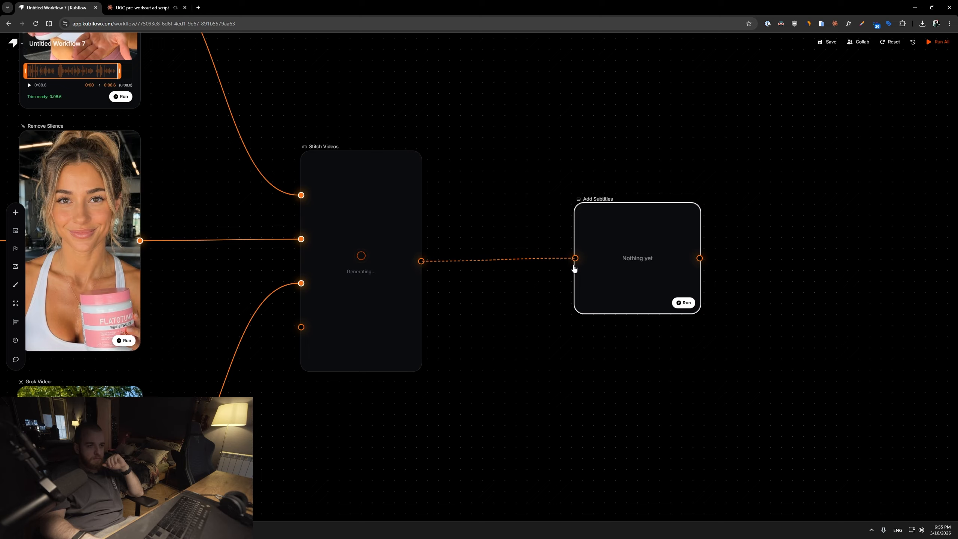
# Configure the subtitles with font size 40, margin 350 and 3 words per line.
pyautogui.click(622, 269)
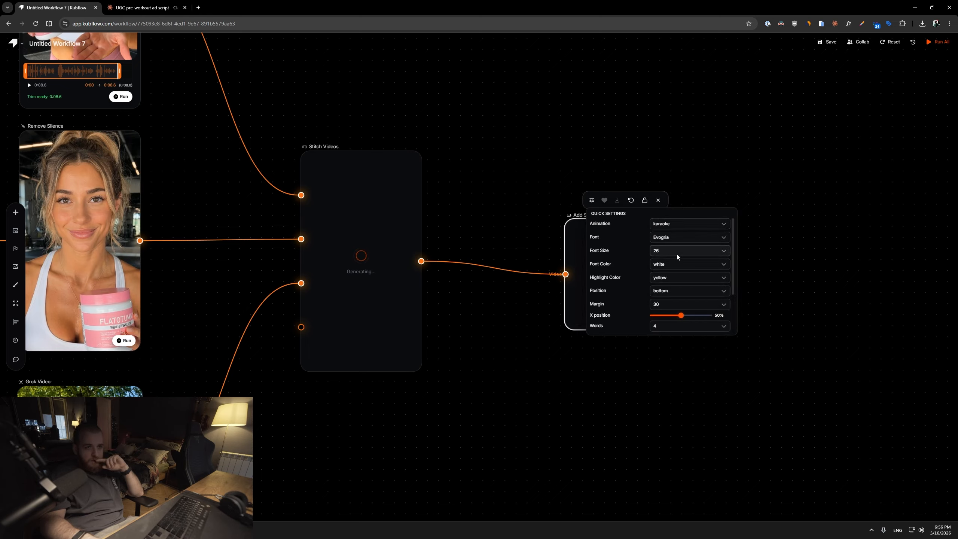
pyautogui.click(676, 251)
pyautogui.click(672, 324)
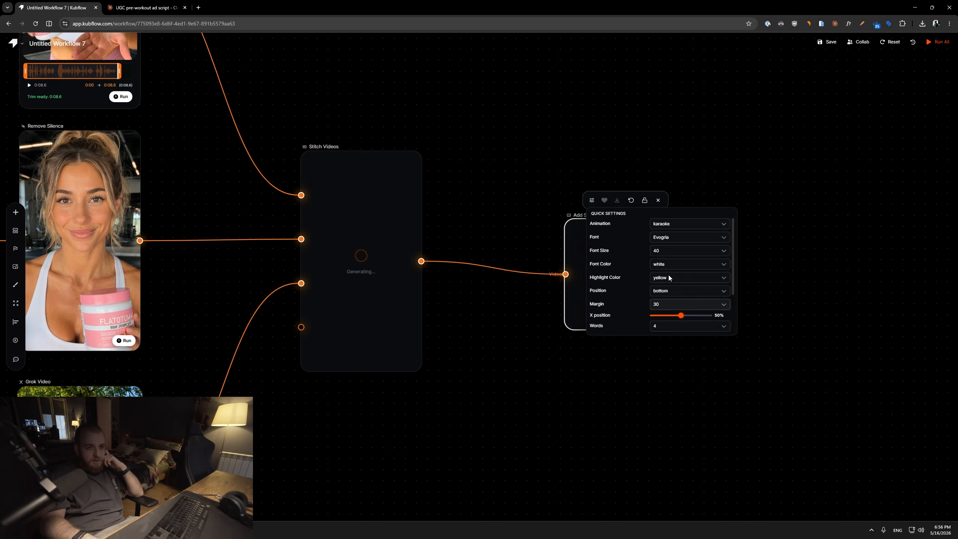
pyautogui.click(668, 264)
pyautogui.click(671, 281)
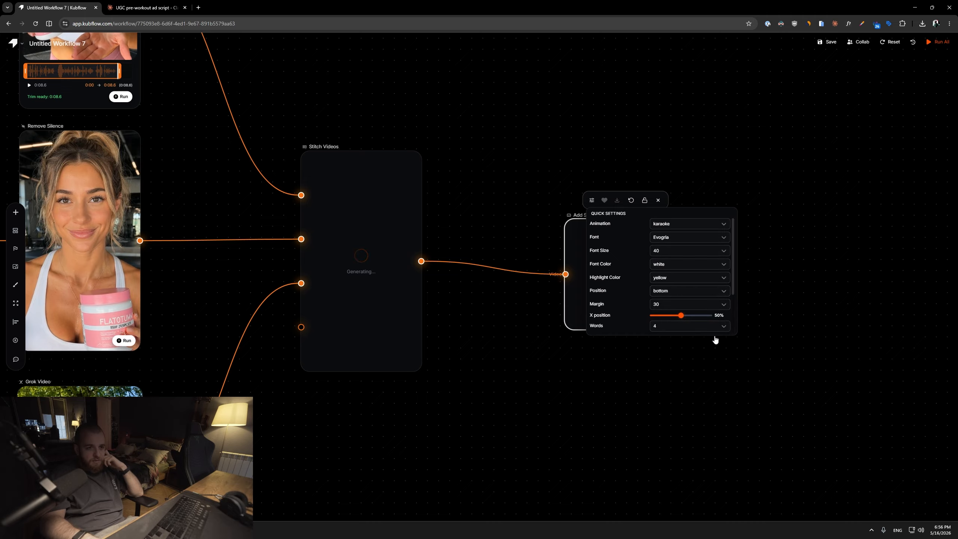
pyautogui.click(688, 305)
pyautogui.scroll(-3, 673, 345)
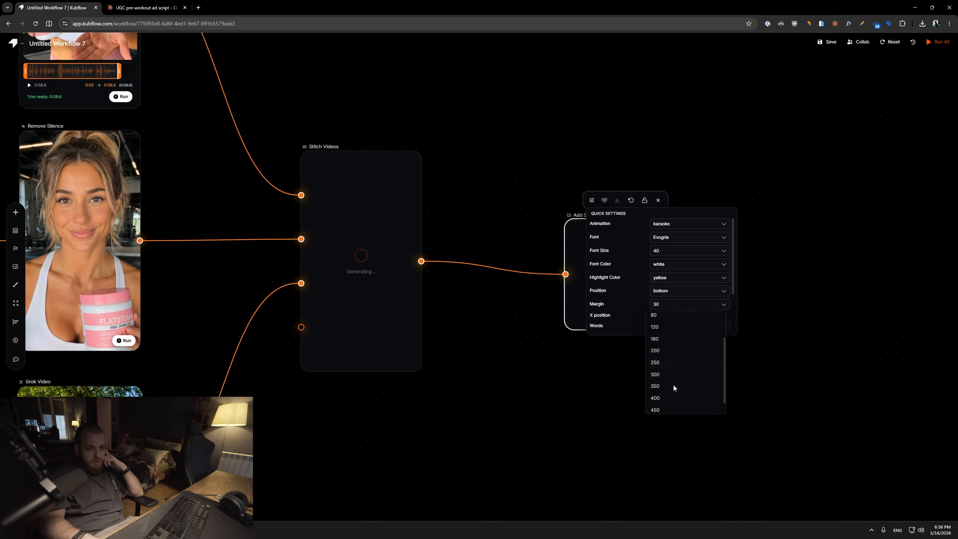
pyautogui.click(670, 389)
pyautogui.click(696, 303)
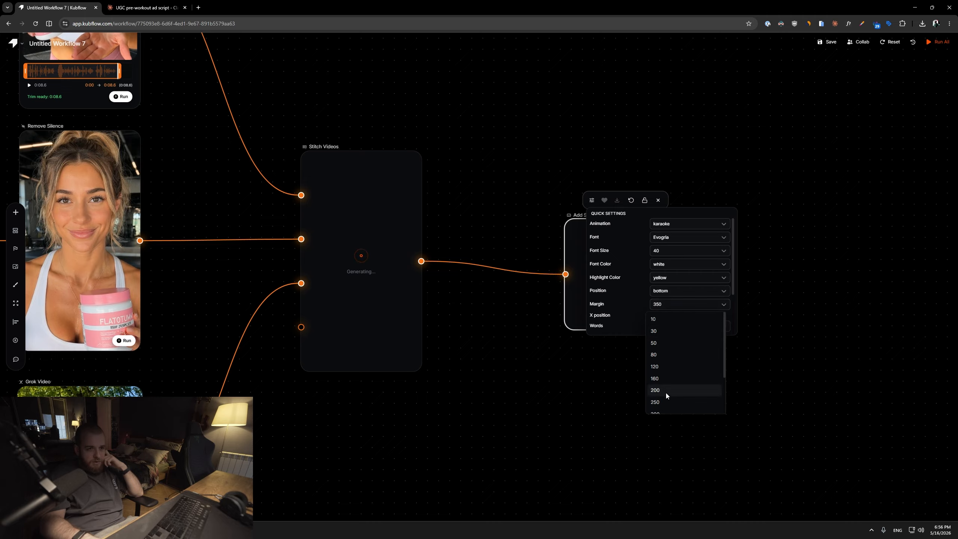
pyautogui.click(670, 359)
pyautogui.click(686, 304)
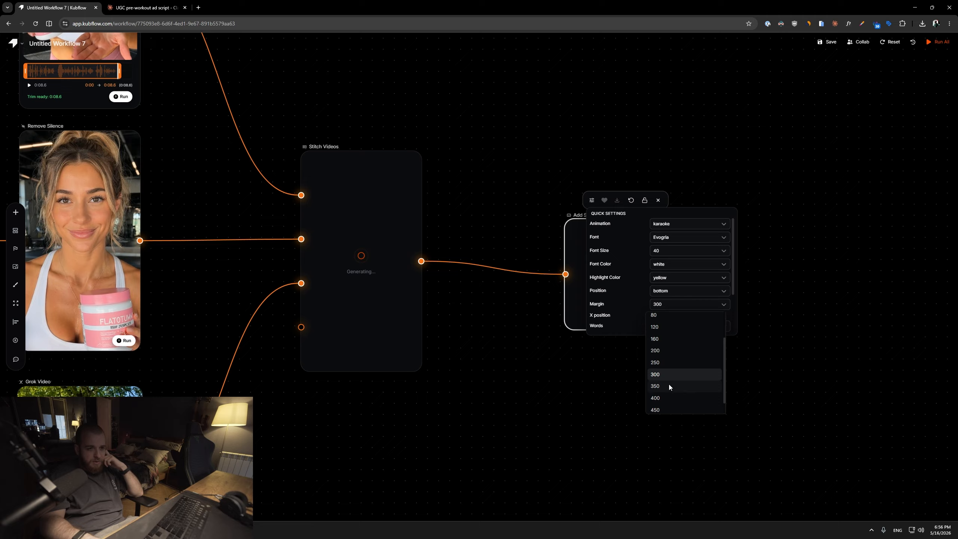
pyautogui.click(670, 384)
pyautogui.scroll(-3, 641, 290)
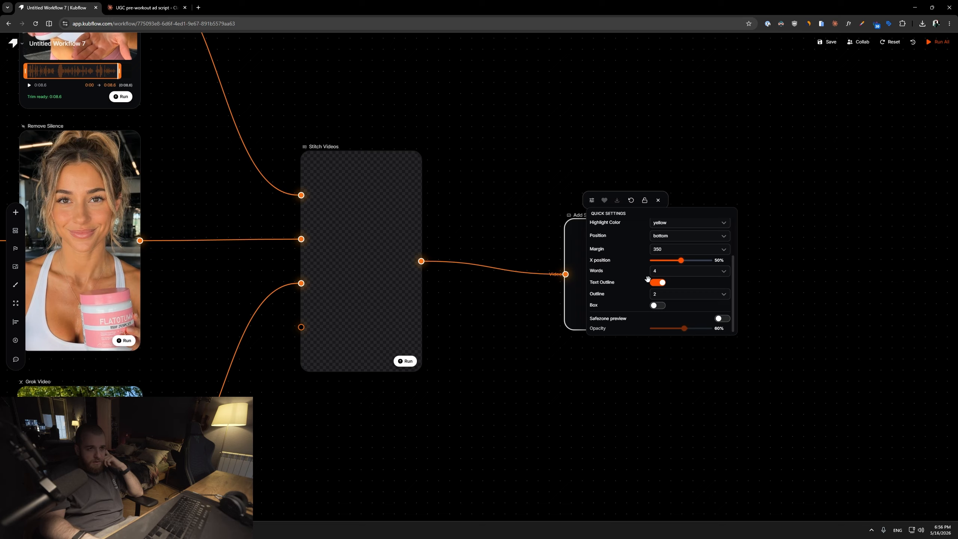
pyautogui.click(667, 274)
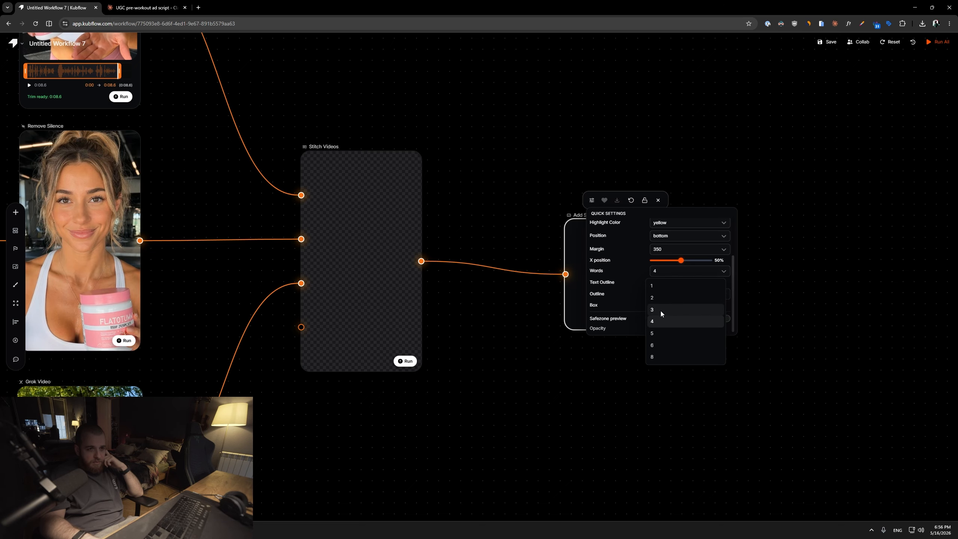
pyautogui.click(660, 311)
# Play the stitched video in the Stitch Videos node.
pyautogui.scroll(2, 387, 187)
pyautogui.moveTo(387, 188); pyautogui.dragTo(535, 182)
pyautogui.scroll(1, 514, 215)
pyautogui.click(515, 241)
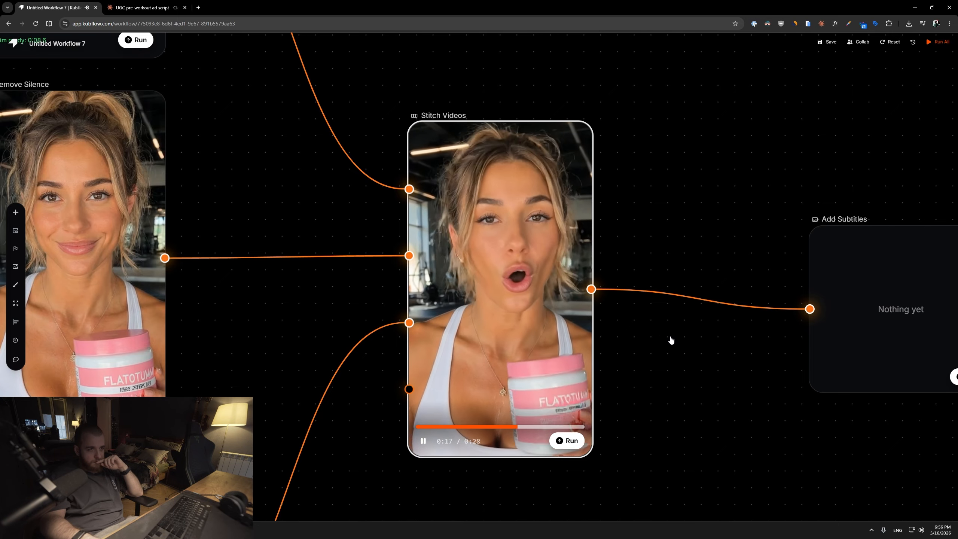
pyautogui.scroll(-3, 670, 340)
pyautogui.moveTo(608, 351); pyautogui.dragTo(566, 352)
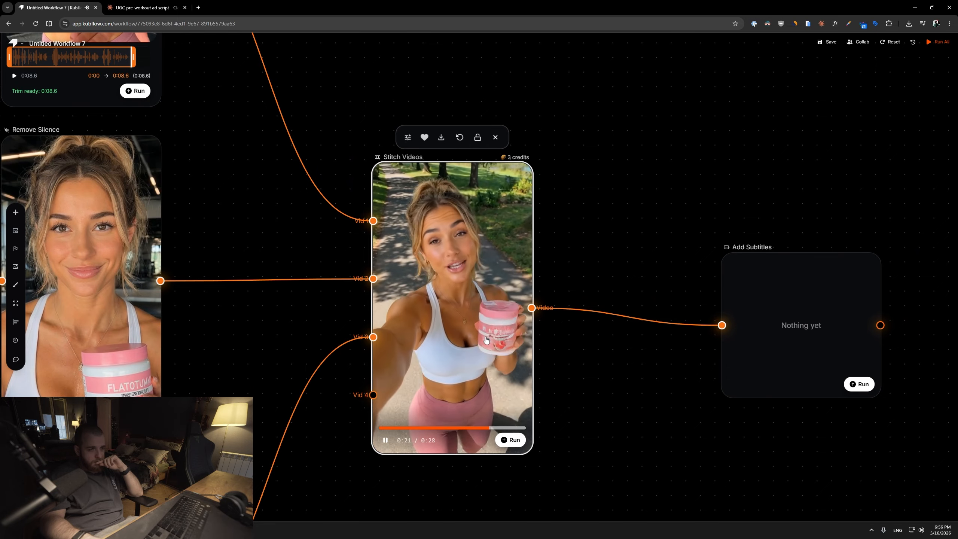
pyautogui.click(486, 340)
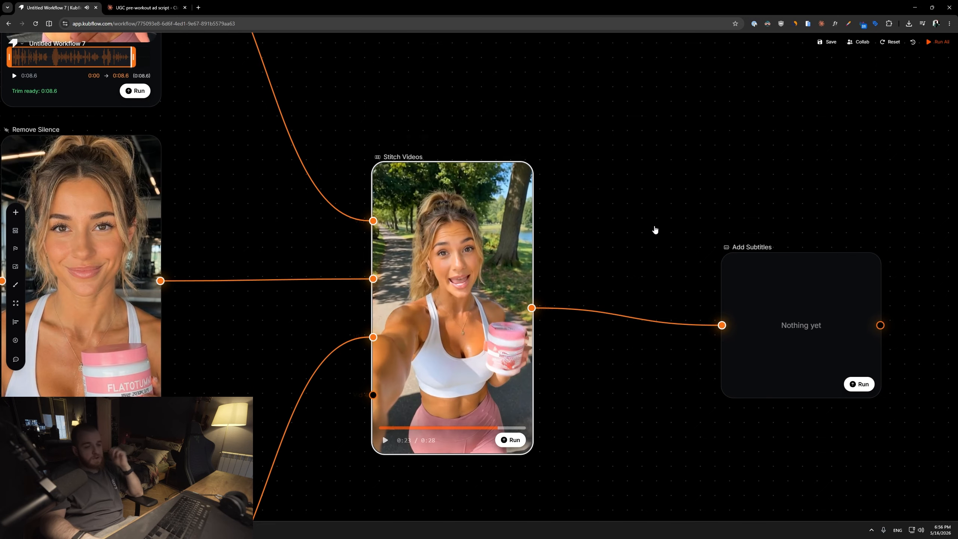
# Run the Add Subtitles node on the stitched video.
pyautogui.moveTo(656, 229); pyautogui.dragTo(530, 203)
pyautogui.moveTo(648, 257); pyautogui.dragTo(633, 240)
pyautogui.moveTo(490, 264); pyautogui.dragTo(605, 278)
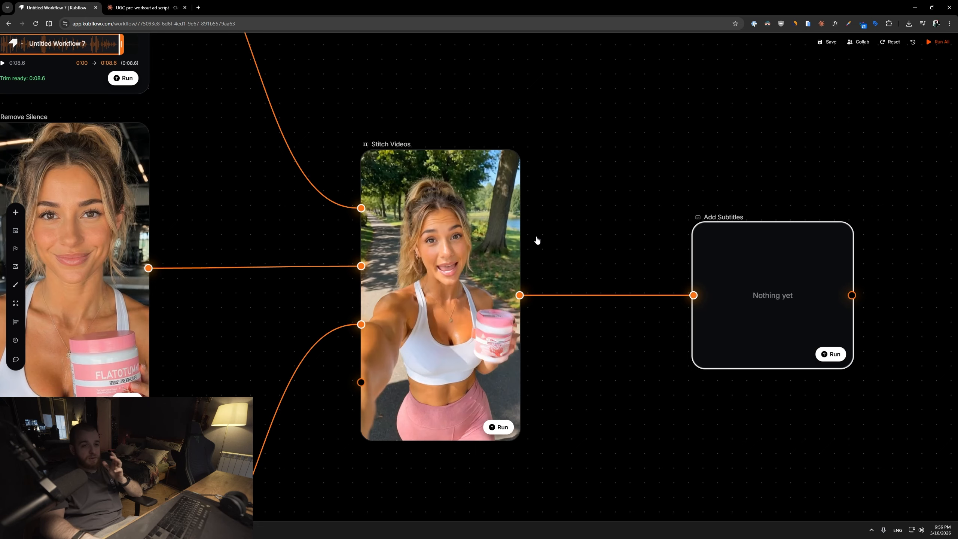
pyautogui.moveTo(561, 239); pyautogui.dragTo(632, 261)
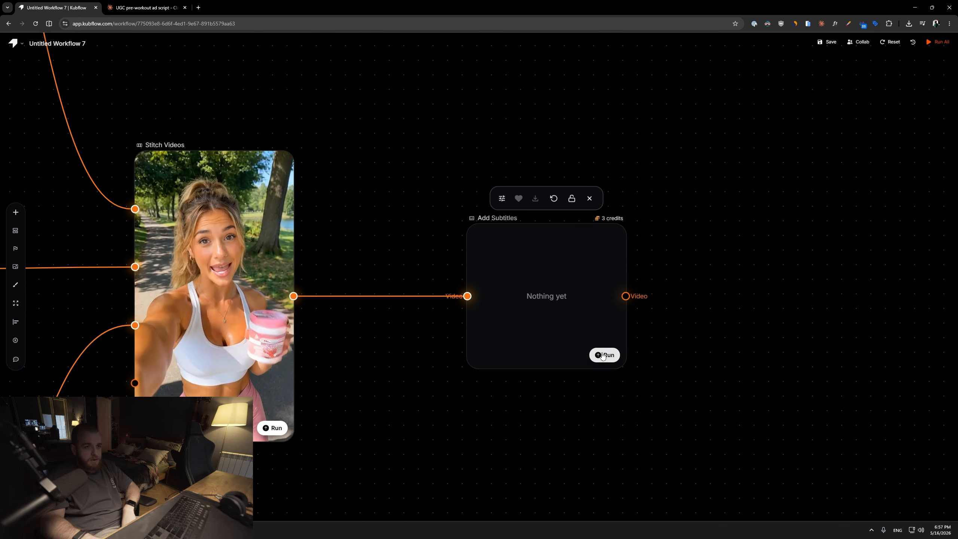
pyautogui.click(603, 356)
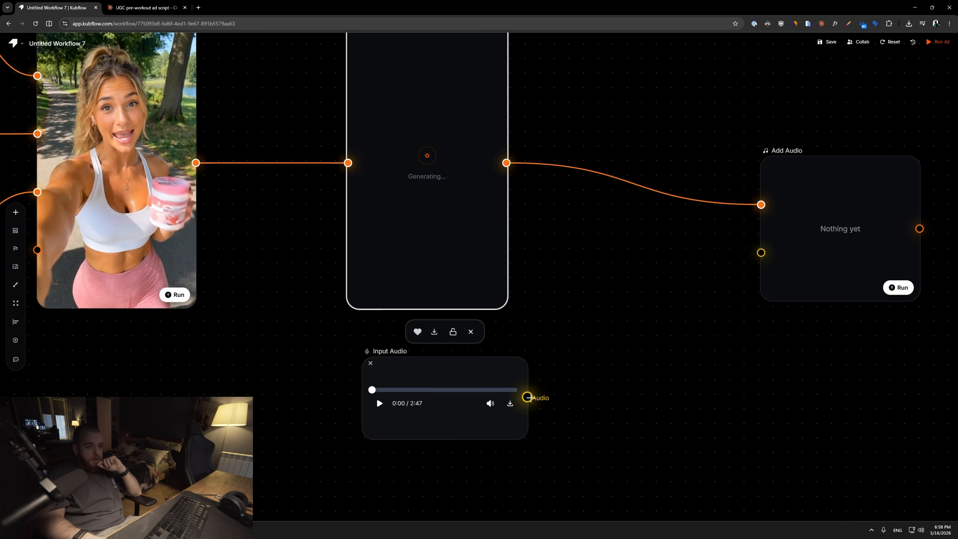
# Open the Add Audio node's quick settings.
pyautogui.moveTo(527, 398); pyautogui.dragTo(761, 253)
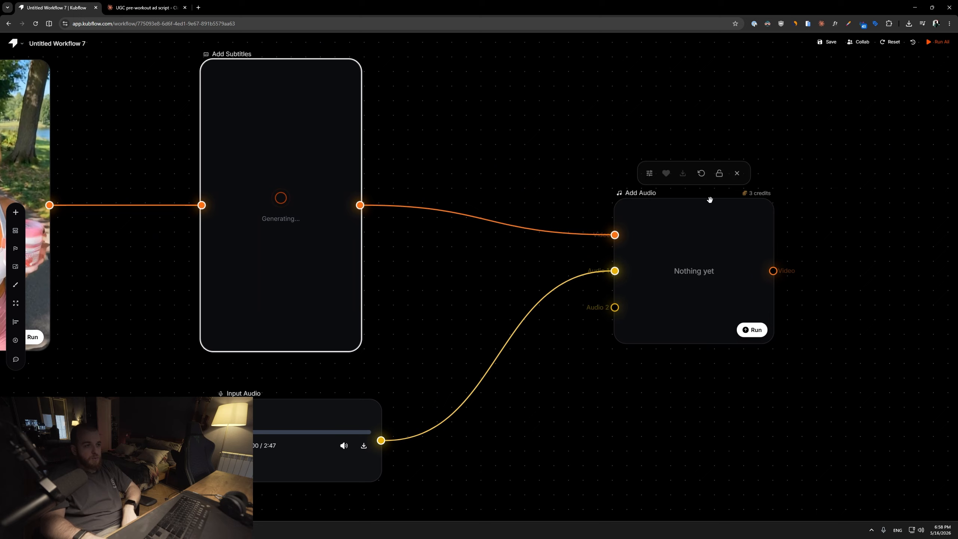
pyautogui.click(650, 173)
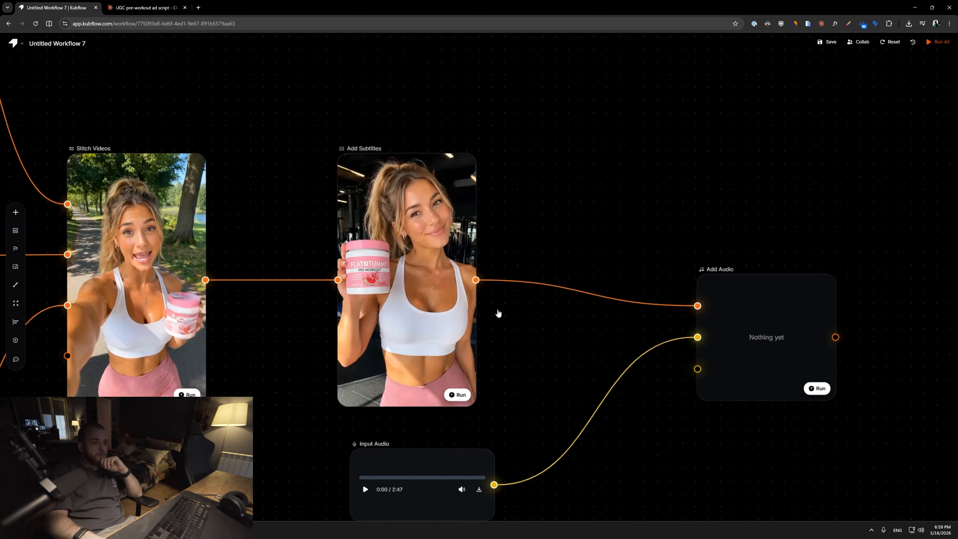
# Play the subtitled video in the Add Subtitles node.
pyautogui.scroll(3, 498, 310)
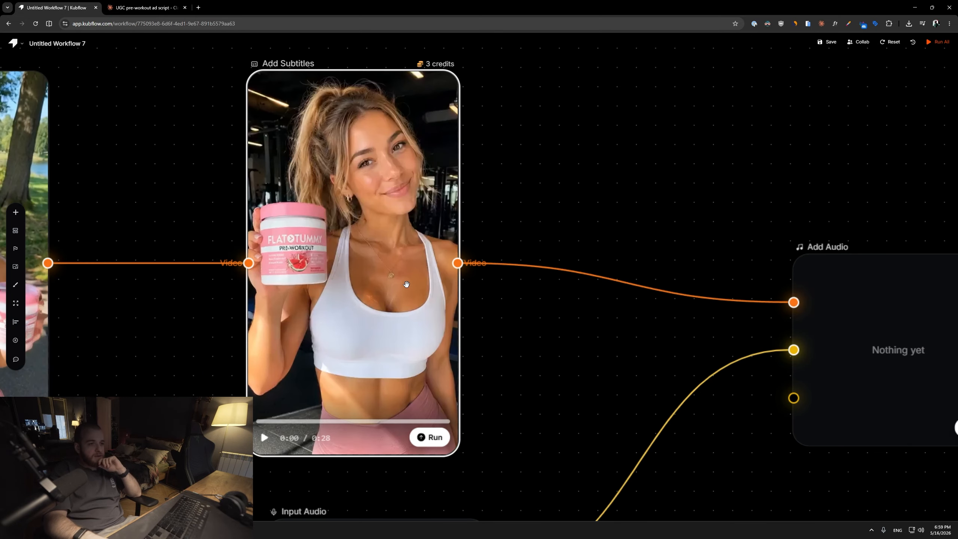
pyautogui.click(408, 315)
pyautogui.click(361, 349)
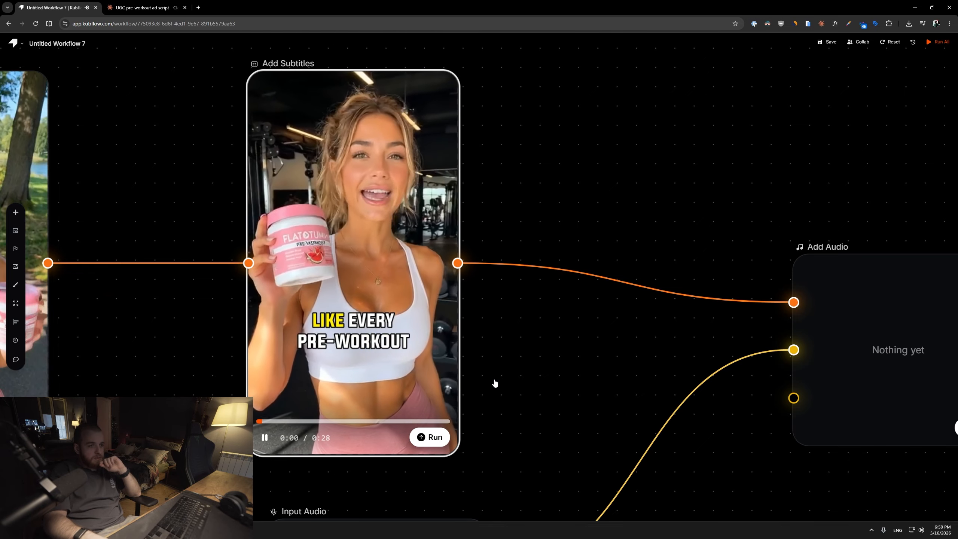
pyautogui.moveTo(495, 382); pyautogui.dragTo(509, 394)
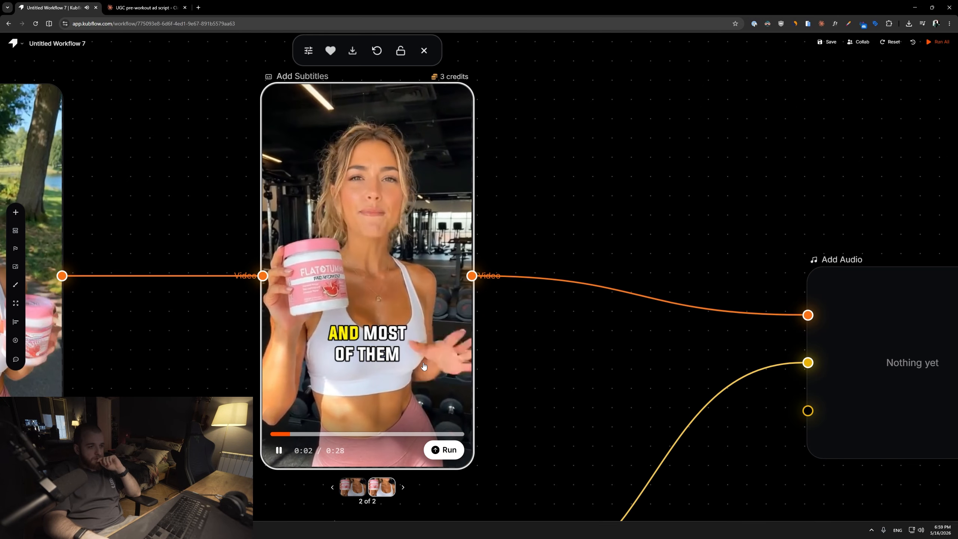
# Review the Add Subtitles node's quick settings, toggling the safezone preview.
pyautogui.click(308, 51)
pyautogui.scroll(-3, 515, 241)
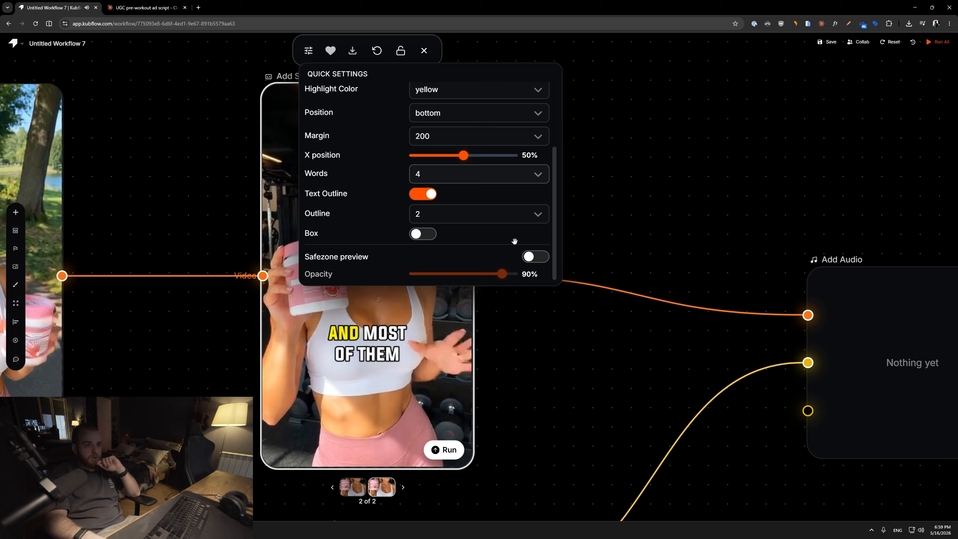
pyautogui.click(542, 259)
pyautogui.click(538, 259)
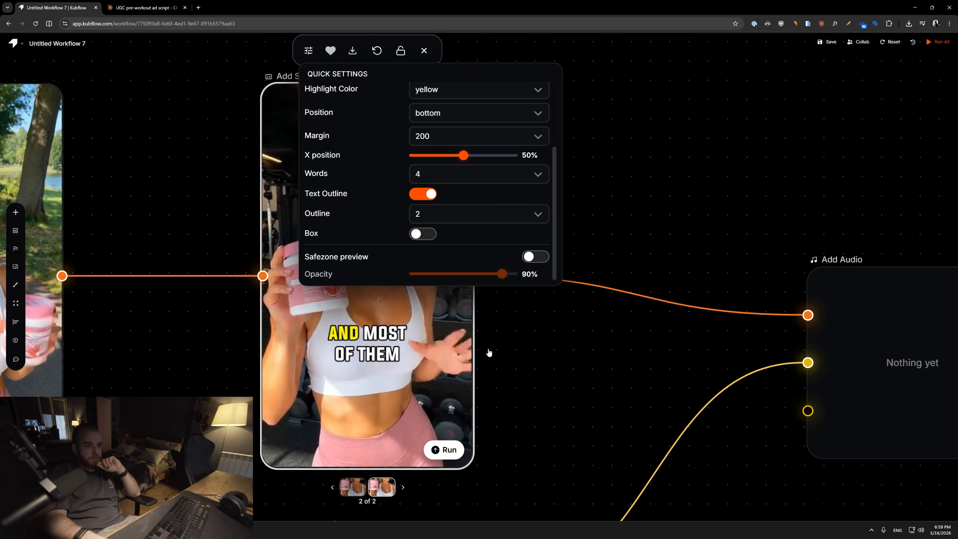
pyautogui.click(308, 50)
# Run the Add Audio node to combine the subtitled video with the input audio track.
pyautogui.moveTo(679, 359); pyautogui.dragTo(332, 241)
pyautogui.click(647, 324)
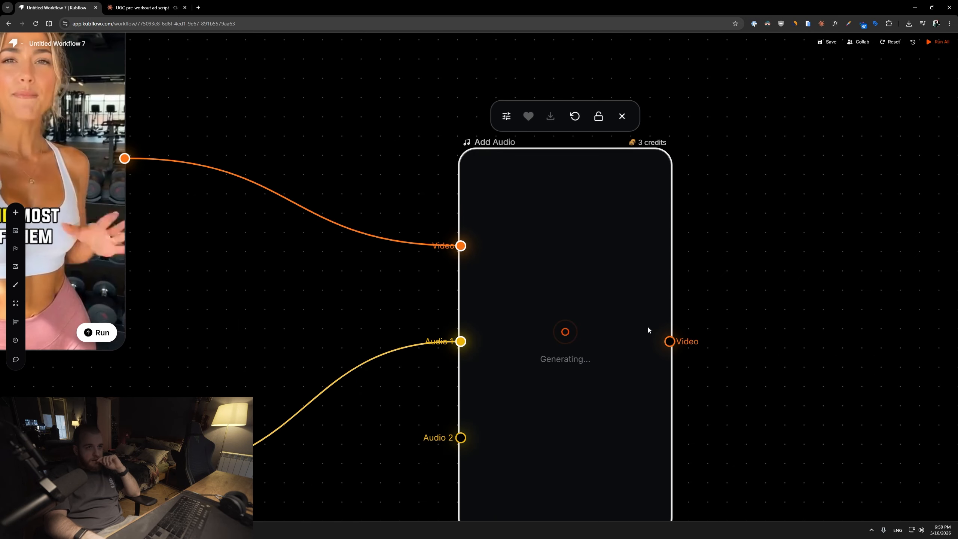
pyautogui.scroll(-2, 686, 333)
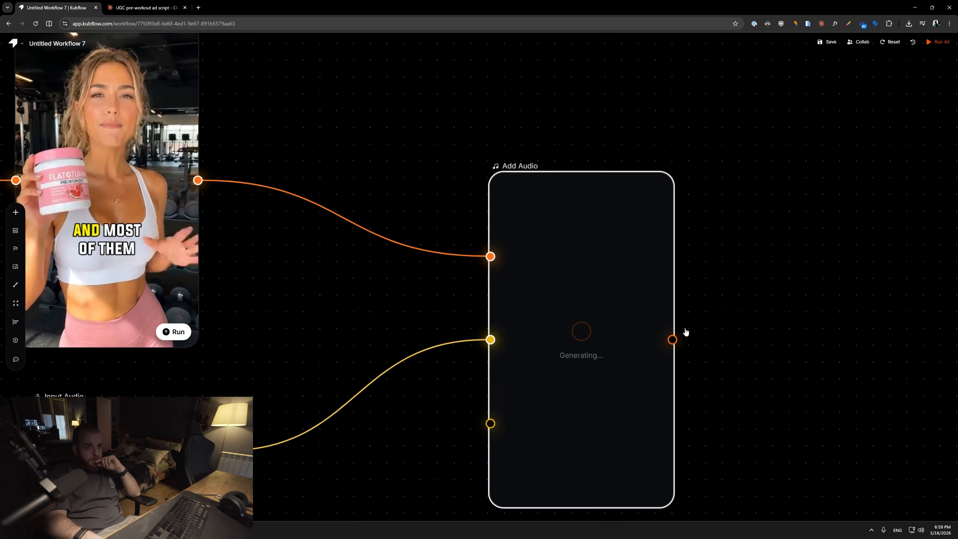
pyautogui.moveTo(640, 313); pyautogui.dragTo(627, 256)
pyautogui.click(138, 439)
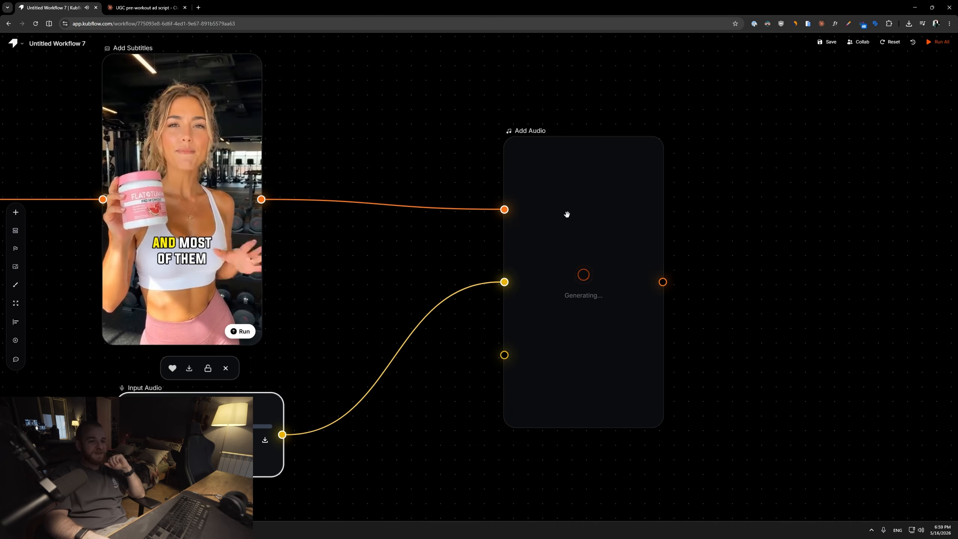
# Play the finished video in the Add Audio node to review the subtitled clip with its added audio track.
pyautogui.moveTo(604, 287); pyautogui.dragTo(598, 261)
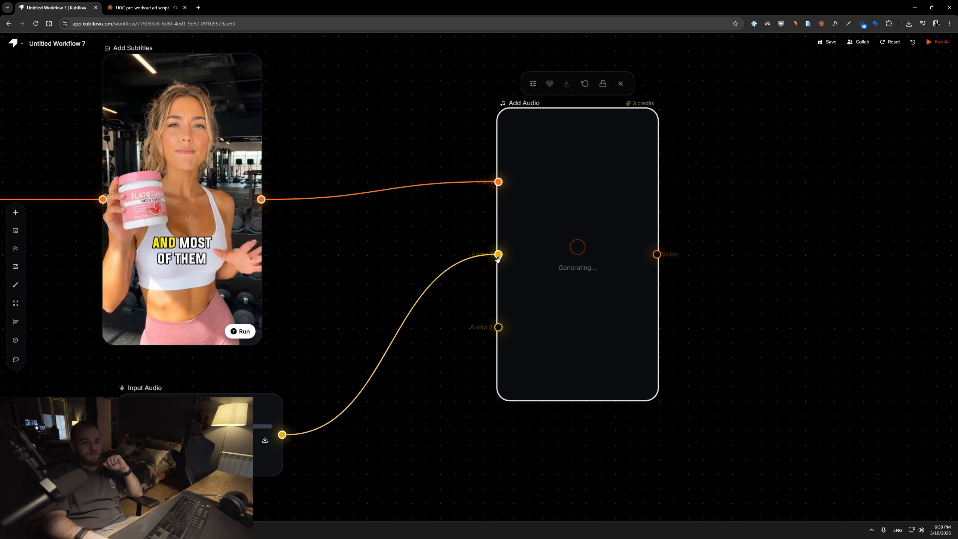
pyautogui.moveTo(727, 223); pyautogui.dragTo(684, 257)
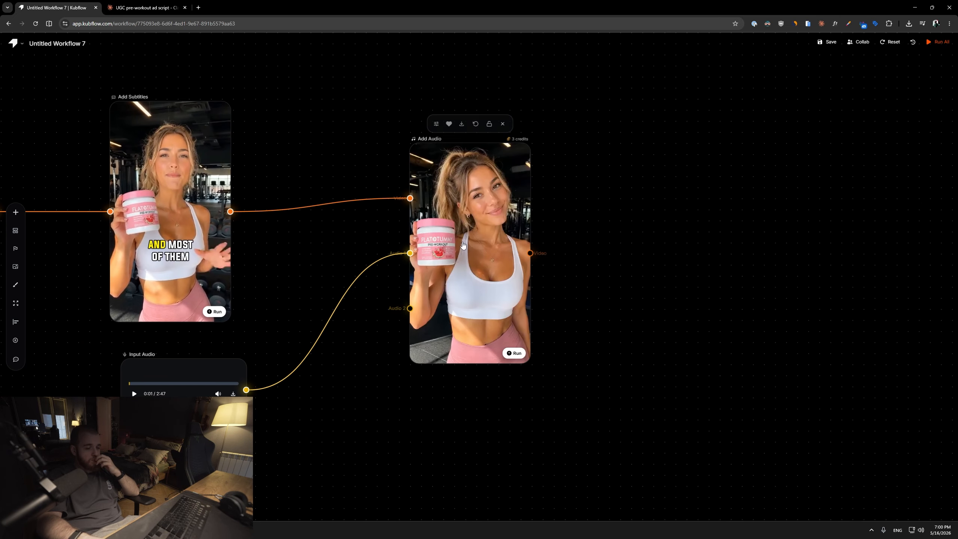
pyautogui.scroll(4, 486, 247)
pyautogui.click(454, 256)
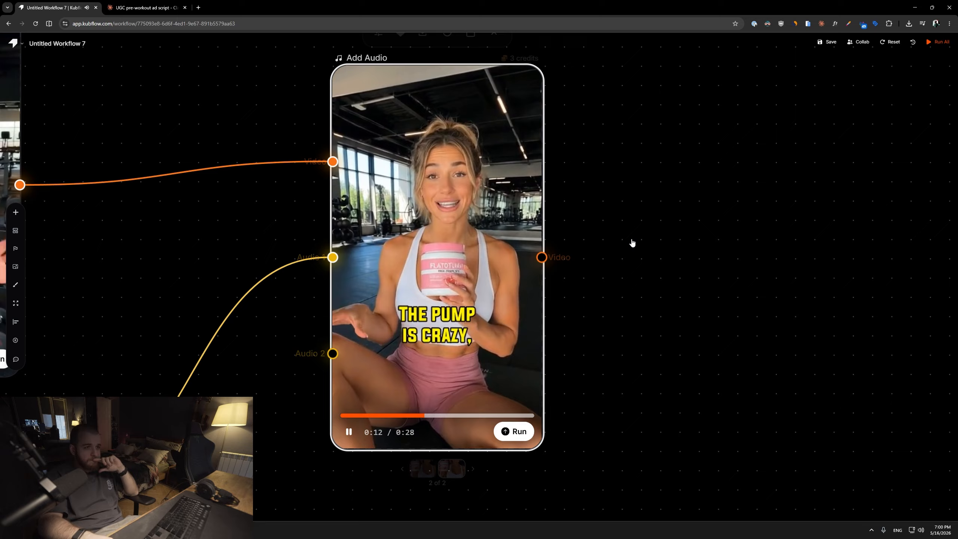
pyautogui.scroll(-2, 646, 282)
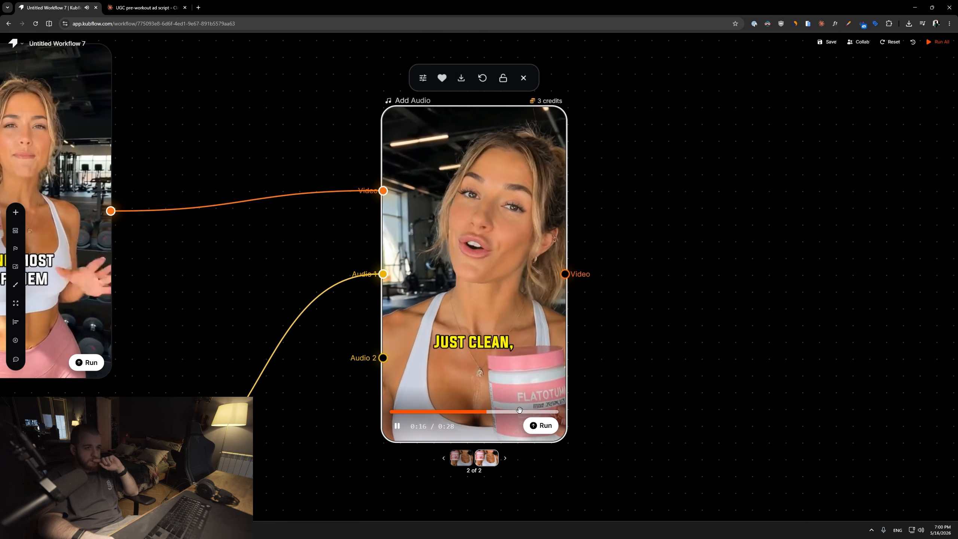
pyautogui.scroll(-2, 608, 328)
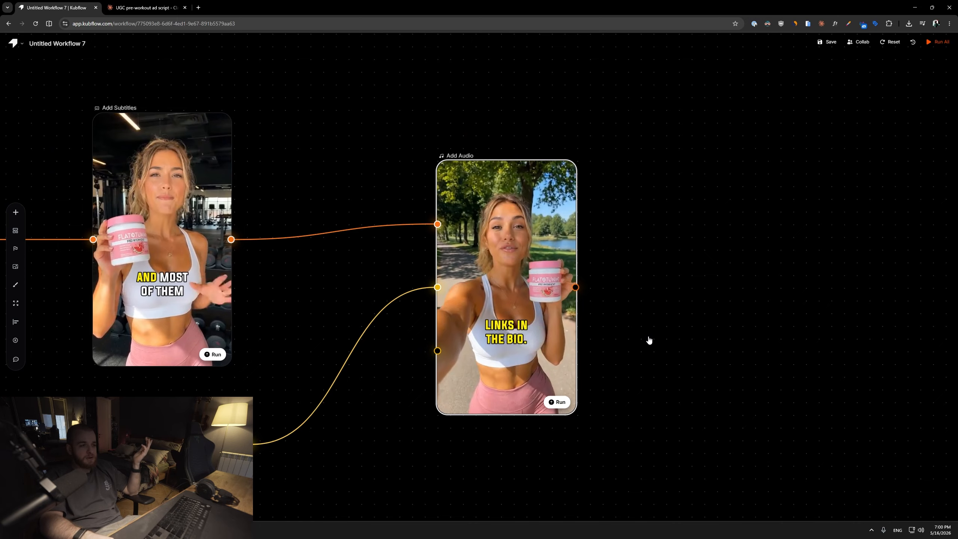
pyautogui.scroll(-1, 595, 306)
pyautogui.moveTo(595, 307); pyautogui.dragTo(670, 308)
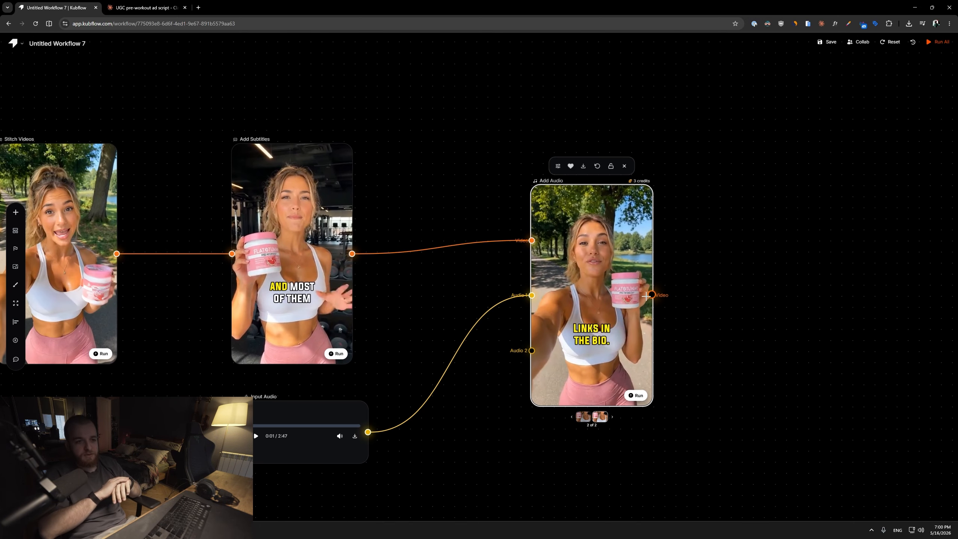
pyautogui.scroll(1, 428, 234)
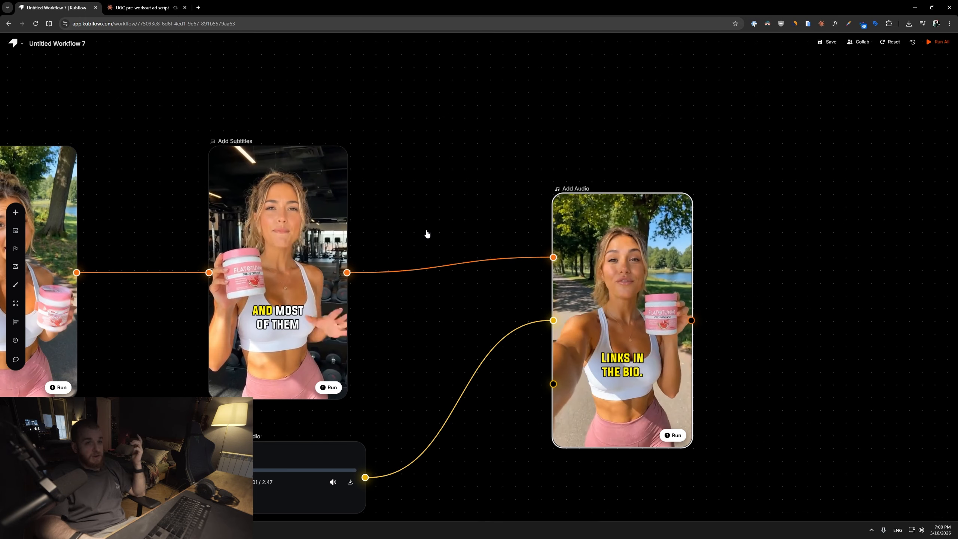